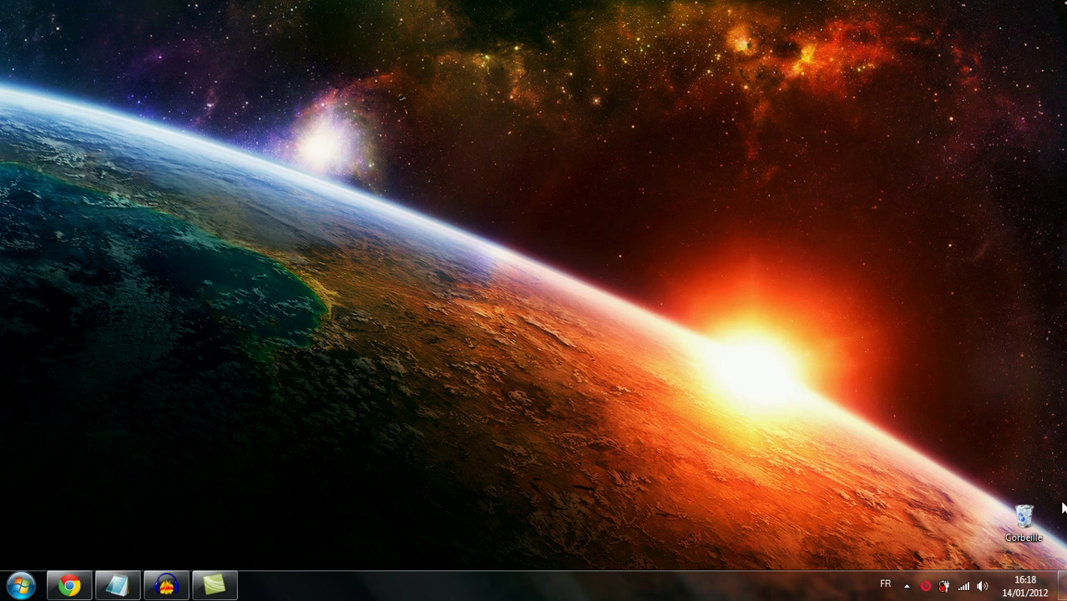
Open the browser and look over the Rainmeter 1.2 r369 download page on Softonic.
{"action": "left_click", "coordinate": [69, 585]}
{"action": "left_click", "coordinate": [750, 27]}
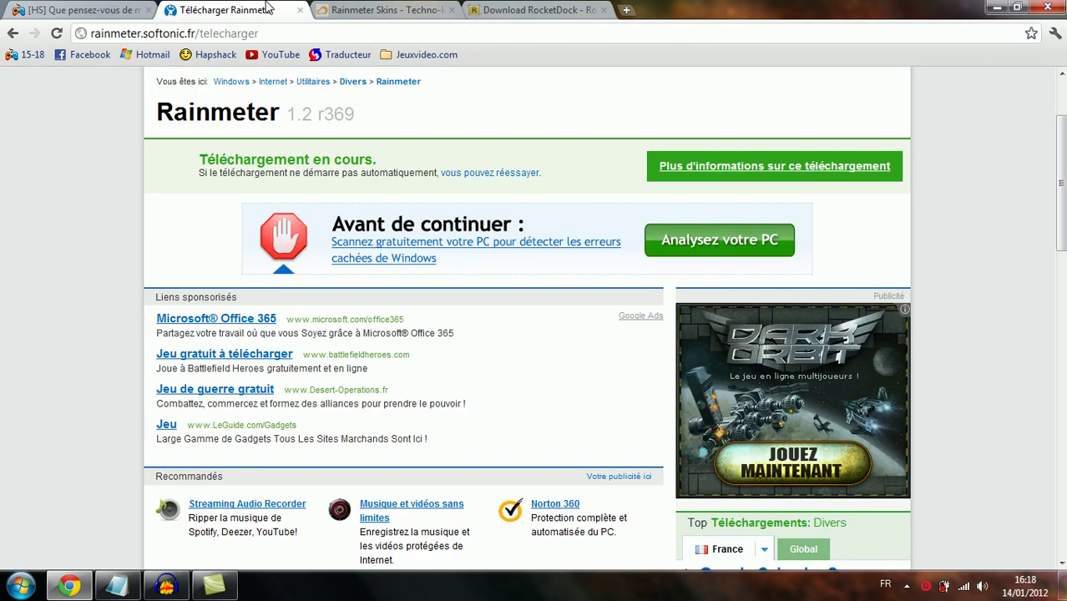
{"action": "scroll", "coordinate": [318, 106], "scroll_direction": "up", "scroll_amount": 3}
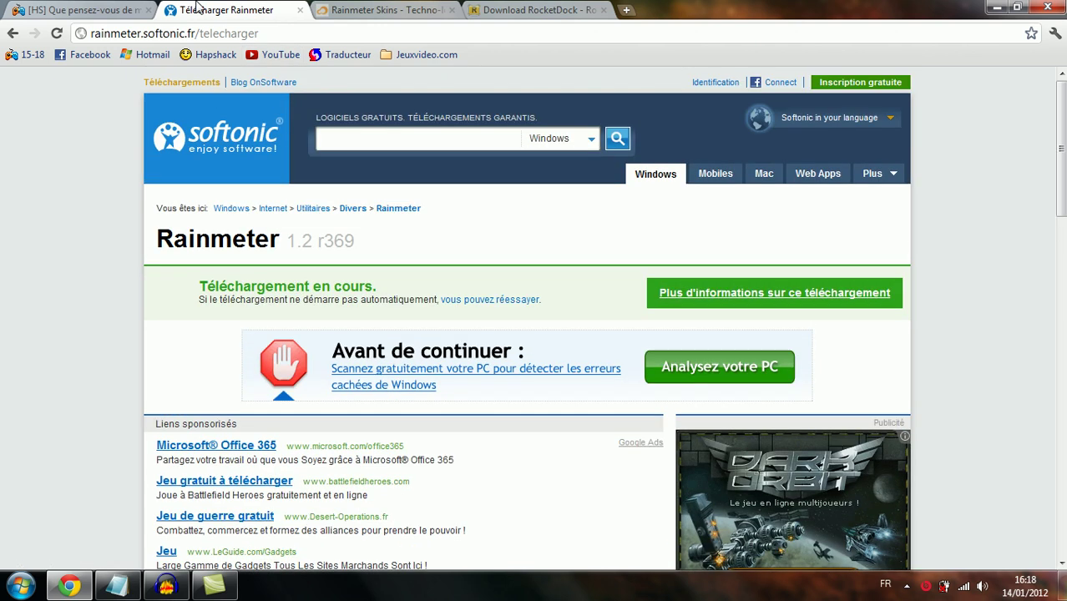
{"action": "left_click_drag", "start_coordinate": [156, 251], "coordinate": [289, 241]}
{"action": "left_click", "coordinate": [369, 244]}
{"action": "scroll", "coordinate": [483, 374], "scroll_direction": "down", "scroll_amount": 4}
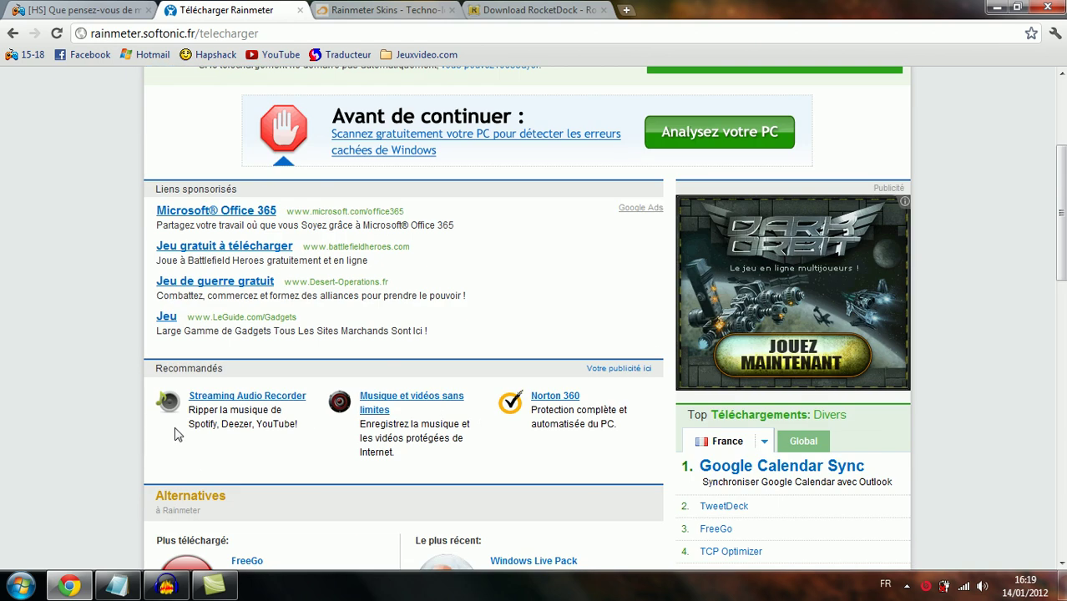
{"action": "scroll", "coordinate": [609, 392], "scroll_direction": "down", "scroll_amount": 1}
{"action": "scroll", "coordinate": [609, 392], "scroll_direction": "up", "scroll_amount": 3}
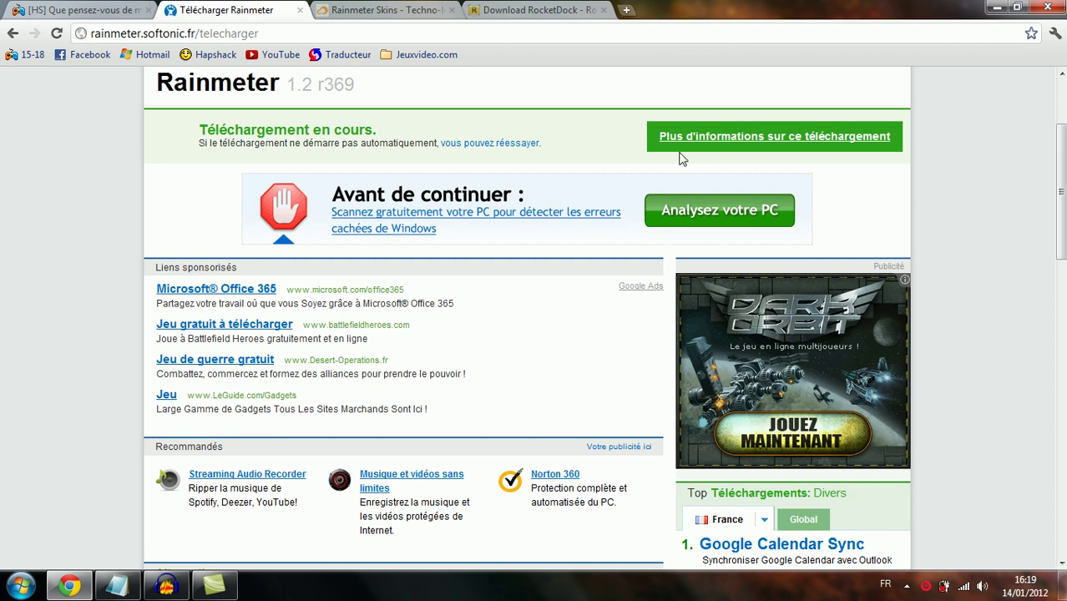
{"action": "scroll", "coordinate": [586, 203], "scroll_direction": "up", "scroll_amount": 2}
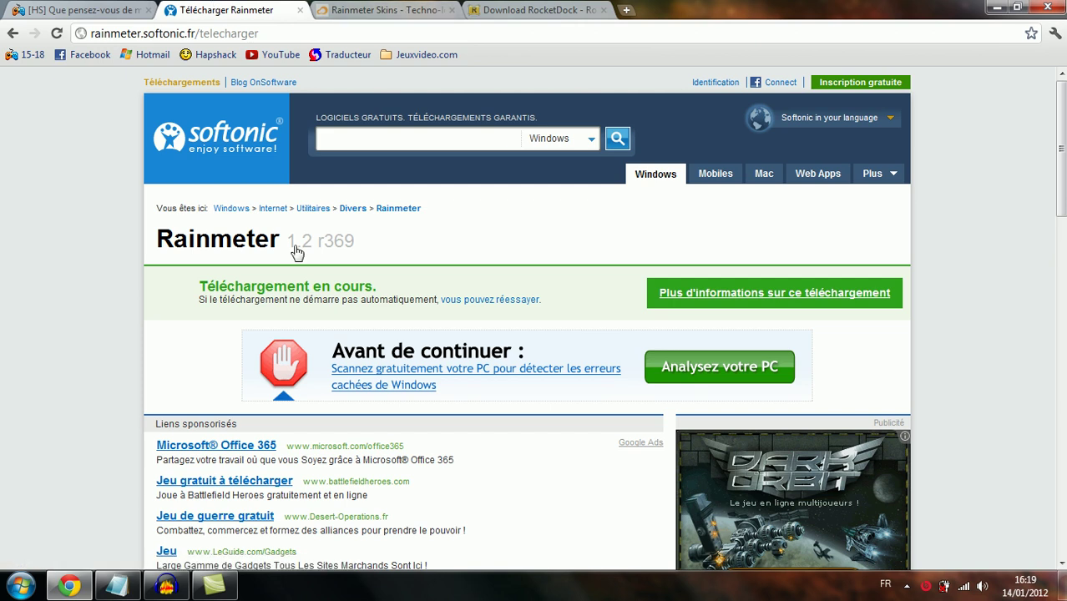
Review the Techno-logic skin page on customize.org and the RocketDock download page.
{"action": "left_click", "coordinate": [342, 9]}
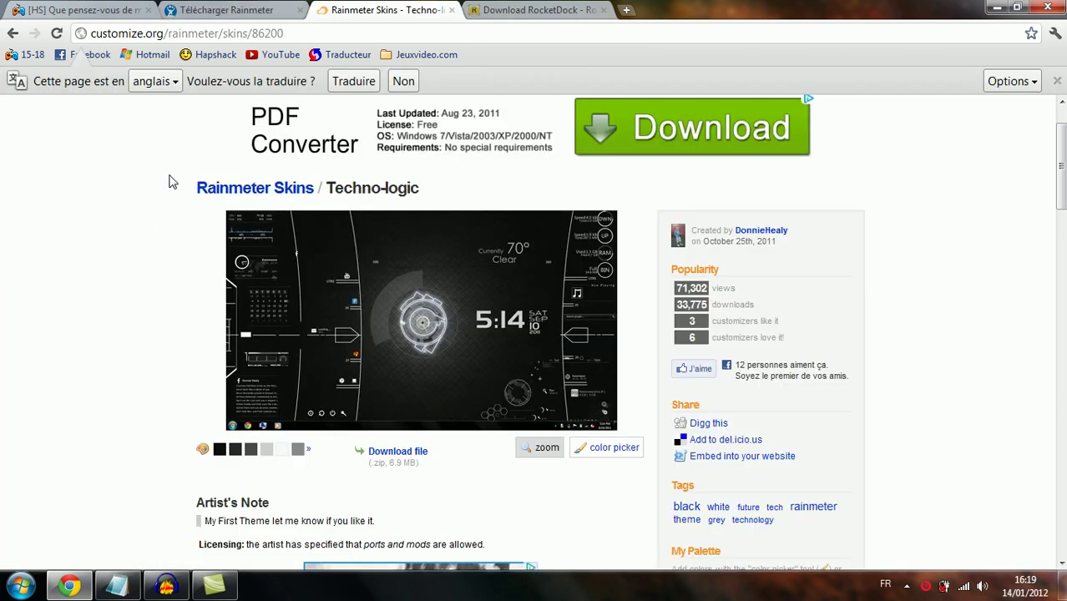
{"action": "scroll", "coordinate": [176, 408], "scroll_direction": "down", "scroll_amount": 1}
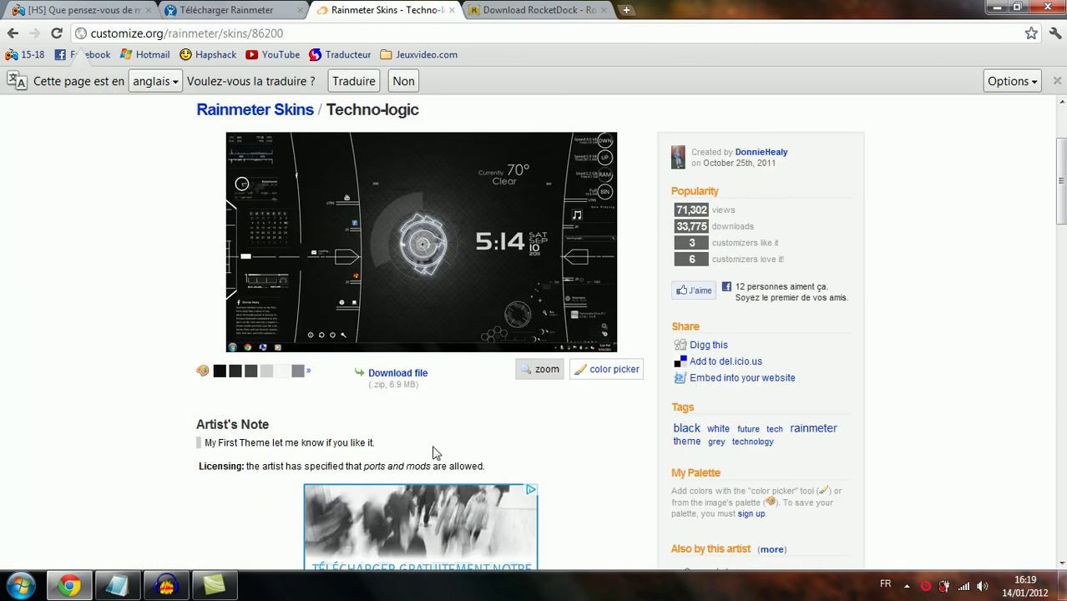
{"action": "scroll", "coordinate": [431, 449], "scroll_direction": "up", "scroll_amount": 1}
{"action": "scroll", "coordinate": [275, 231], "scroll_direction": "up", "scroll_amount": 1}
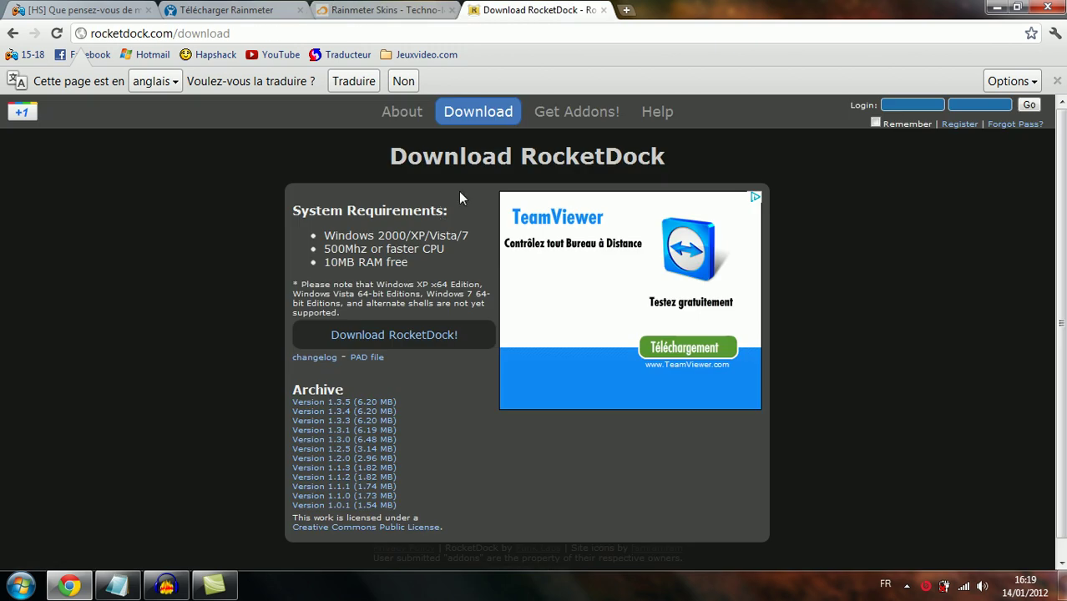
{"action": "left_click", "coordinate": [515, 8]}
{"action": "left_click", "coordinate": [221, 9]}
{"action": "left_click", "coordinate": [526, 9]}
{"action": "left_click", "coordinate": [995, 8]}
{"action": "key", "text": "super"}
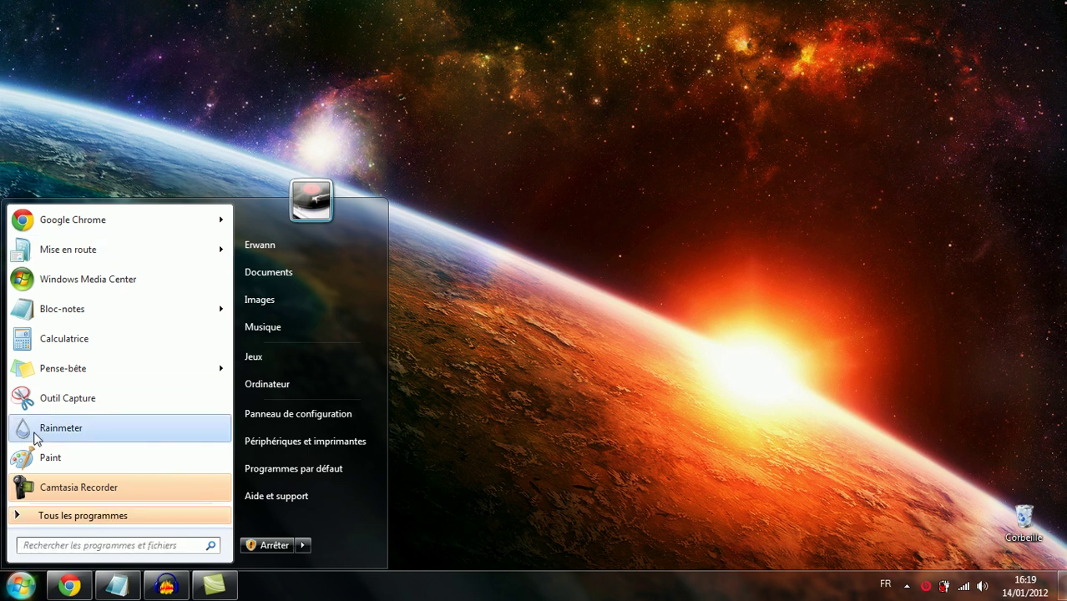
{"action": "left_click", "coordinate": [740, 486]}
{"action": "left_click_drag", "start_coordinate": [369, 24], "coordinate": [443, 88]}
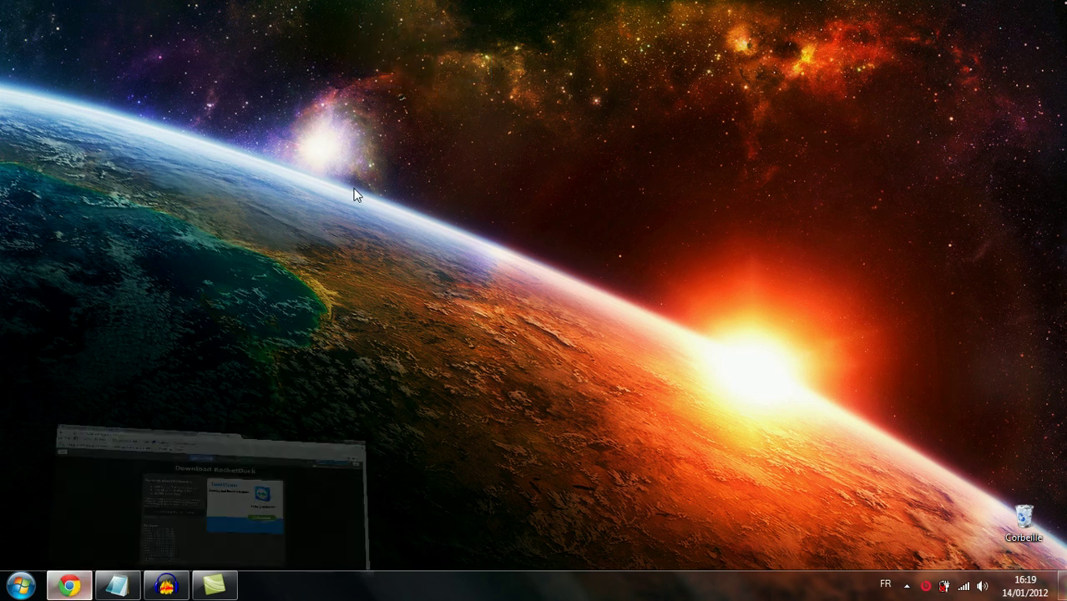
Download Techno-Logic.zip from the Techno-logic Rainmeter skin page on customize.org.
{"action": "left_click", "coordinate": [70, 585]}
{"action": "left_click", "coordinate": [384, 10]}
{"action": "scroll", "coordinate": [275, 324], "scroll_direction": "down", "scroll_amount": 2}
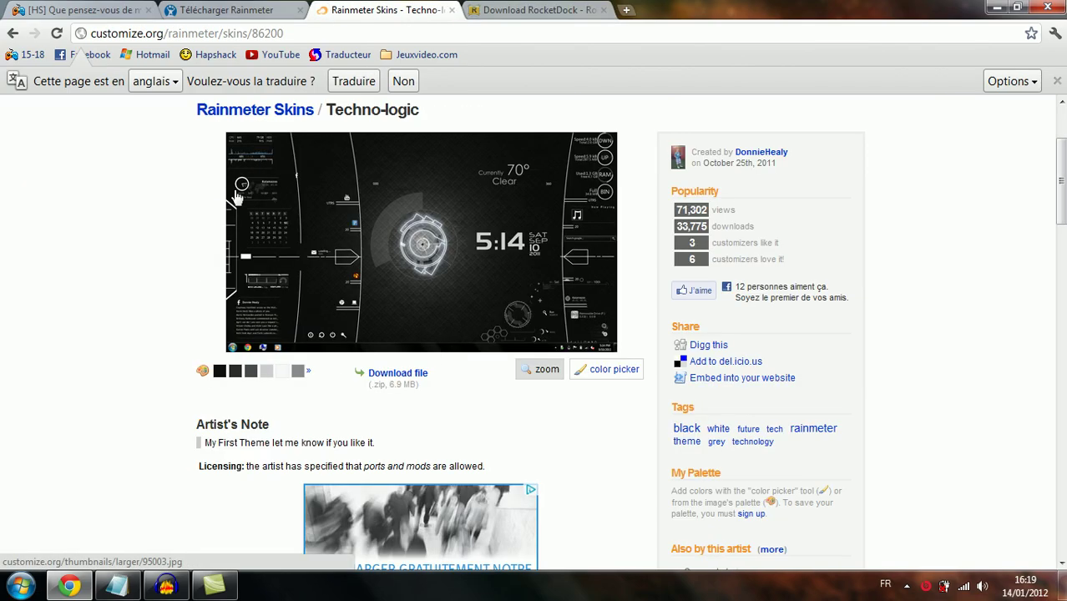
{"action": "left_click", "coordinate": [397, 373]}
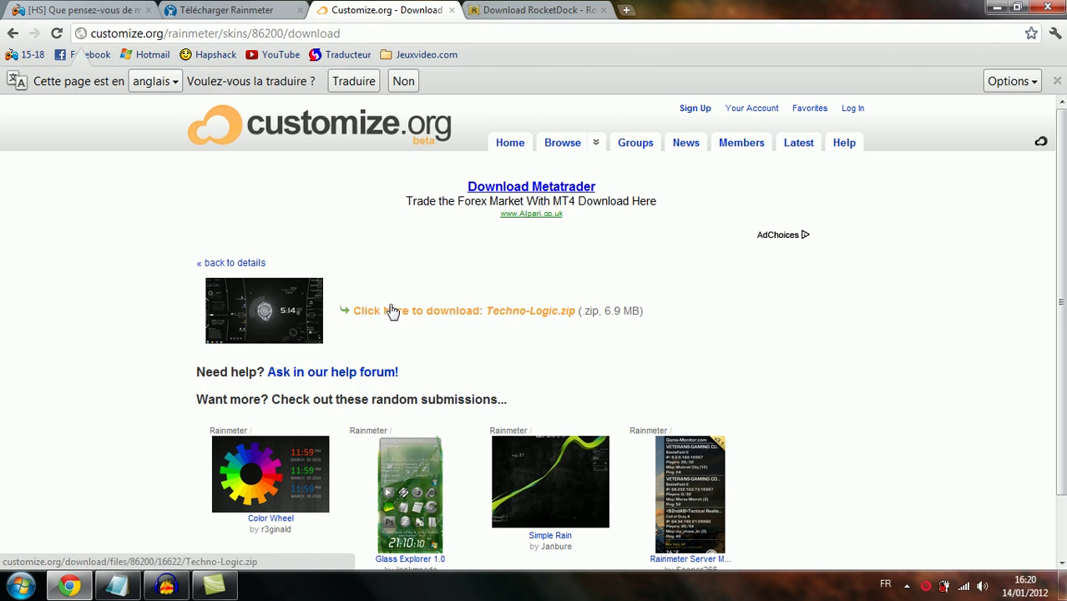
{"action": "left_click", "coordinate": [389, 311]}
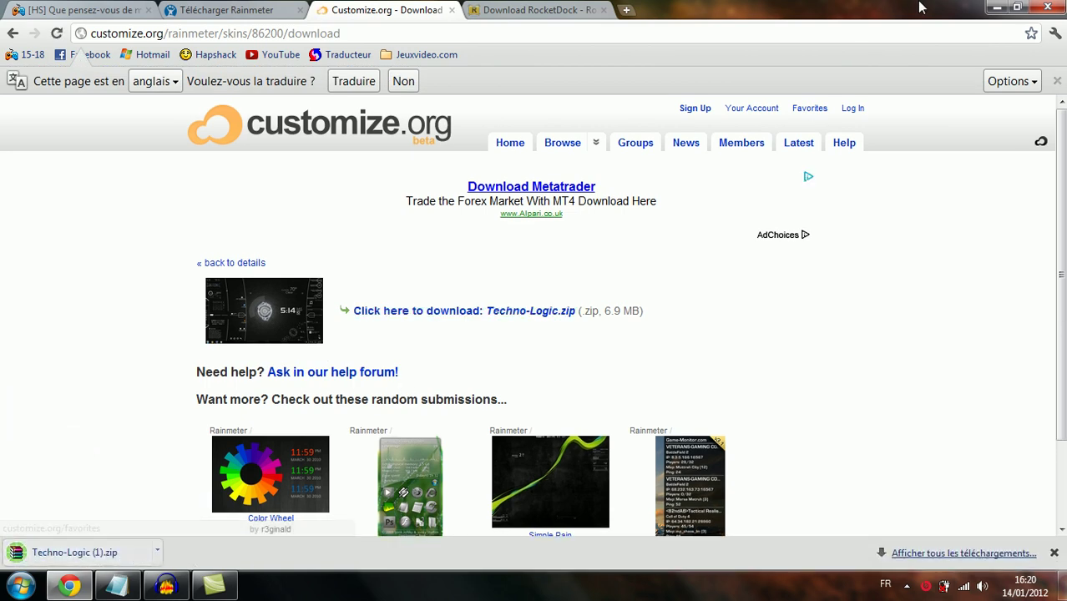
Place the downloaded Techno-Logic (1).zip on the desktop and extract its contents there.
{"action": "left_click", "coordinate": [1017, 6]}
{"action": "left_click_drag", "start_coordinate": [127, 531], "coordinate": [300, 535]}
{"action": "left_click", "coordinate": [749, 27]}
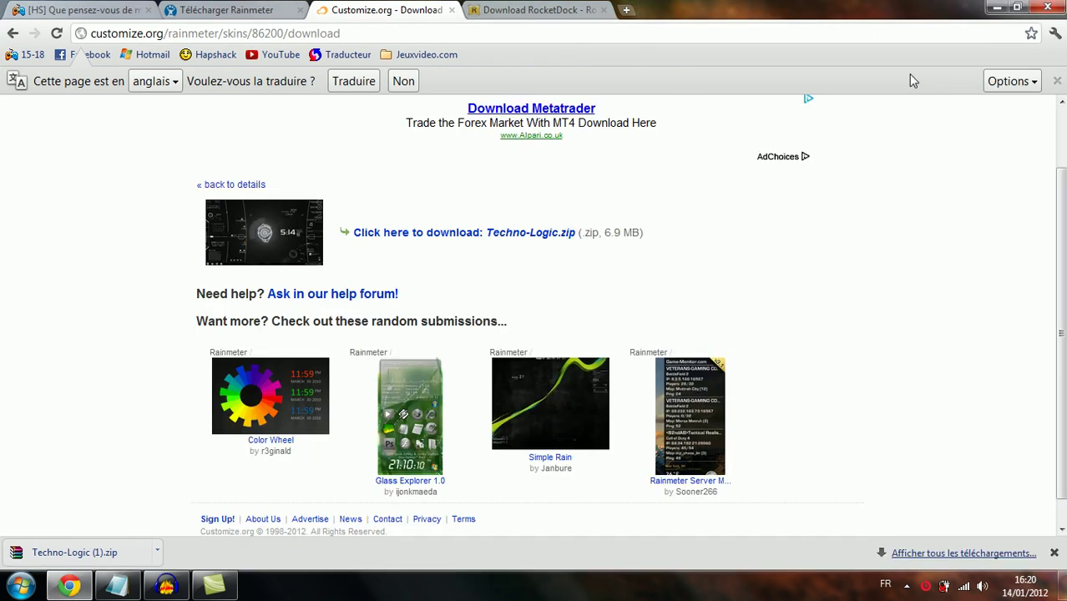
{"action": "left_click", "coordinate": [999, 6]}
{"action": "right_click", "coordinate": [949, 102]}
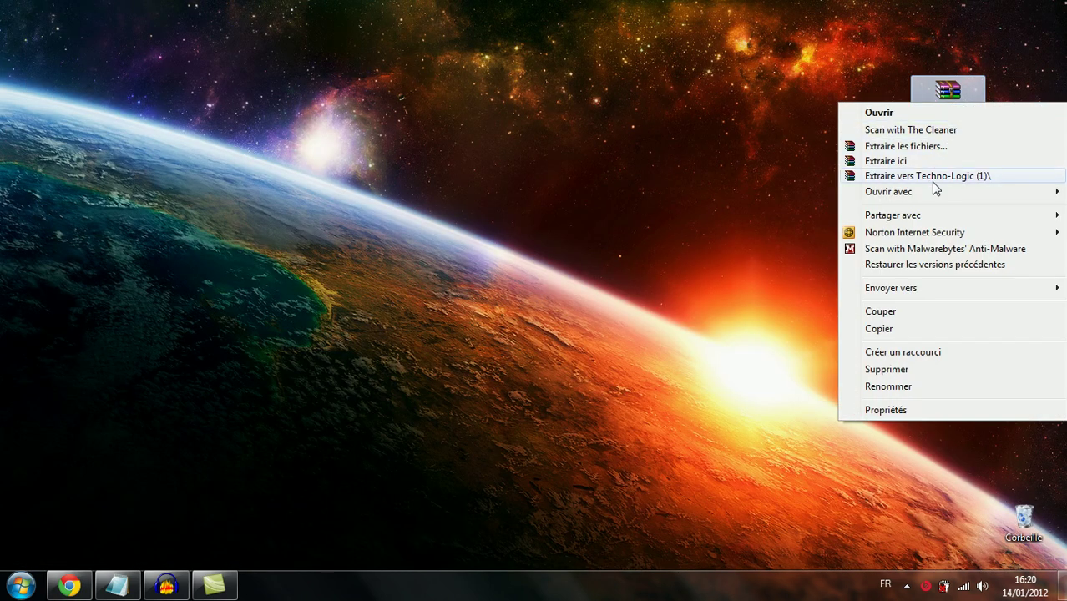
{"action": "left_click", "coordinate": [930, 160]}
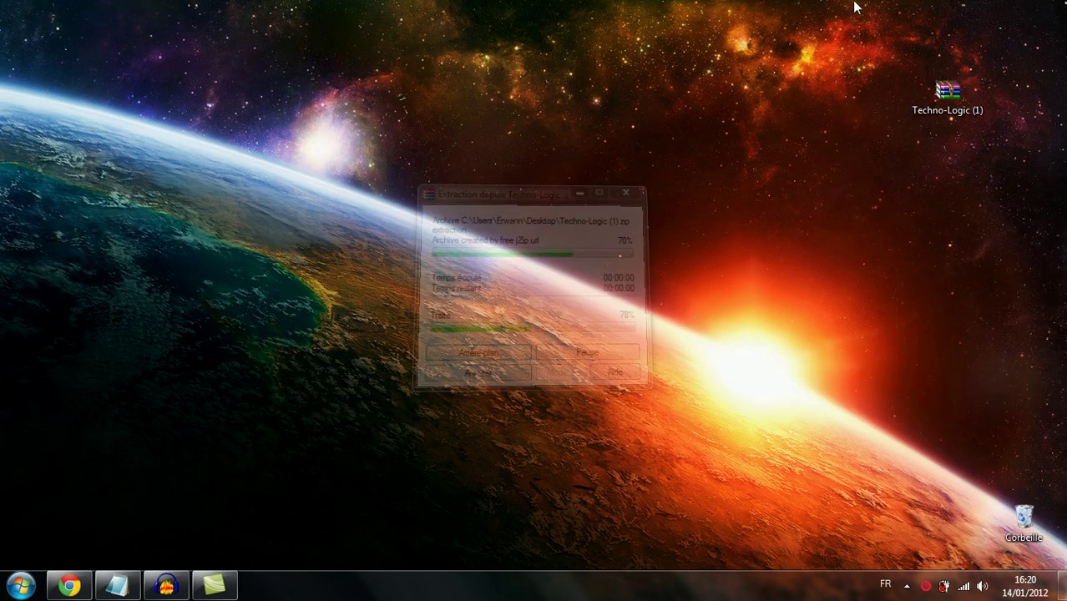
Delete the extracted "Archive created by free jZip" shortcut from the desktop.
{"action": "left_click_drag", "start_coordinate": [42, 94], "coordinate": [365, 123]}
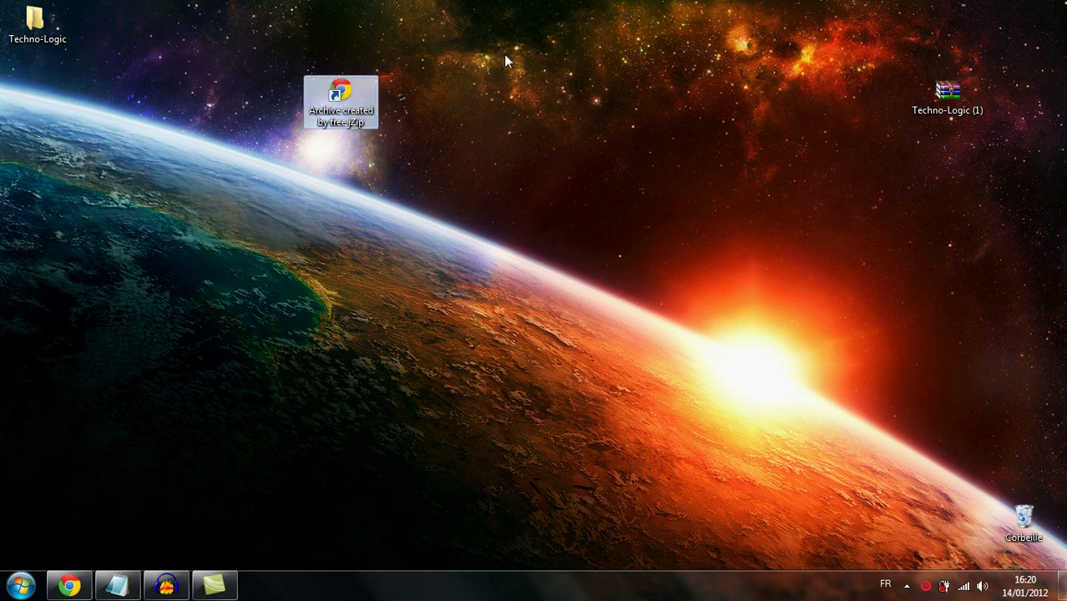
{"action": "key", "text": "Delete"}
{"action": "key", "text": "Return"}
Move the extracted Techno-Logic folder into clear desktop space, search the computer for "skins" and open Rainmeter's Skins folder.
{"action": "left_click_drag", "start_coordinate": [64, 19], "coordinate": [292, 162]}
{"action": "left_click", "coordinate": [20, 584]}
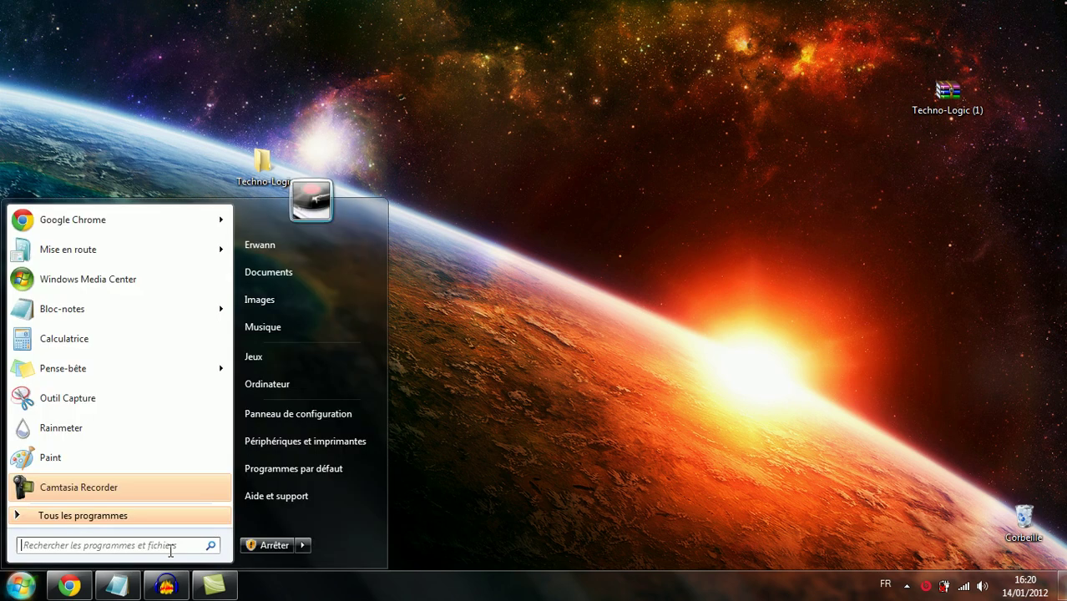
{"action": "type", "text": "skins"}
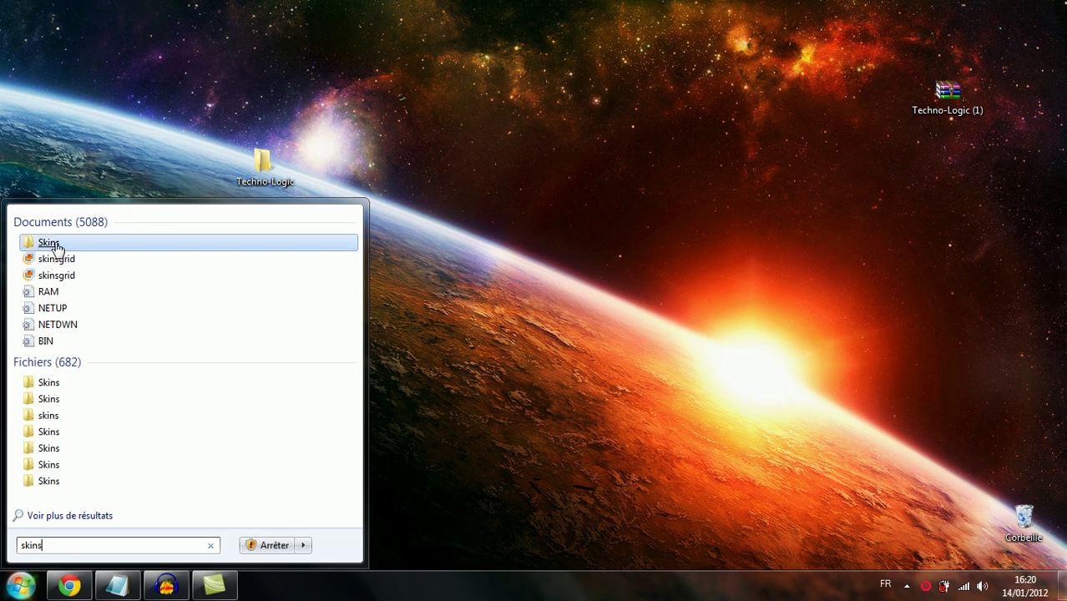
{"action": "left_click", "coordinate": [55, 243]}
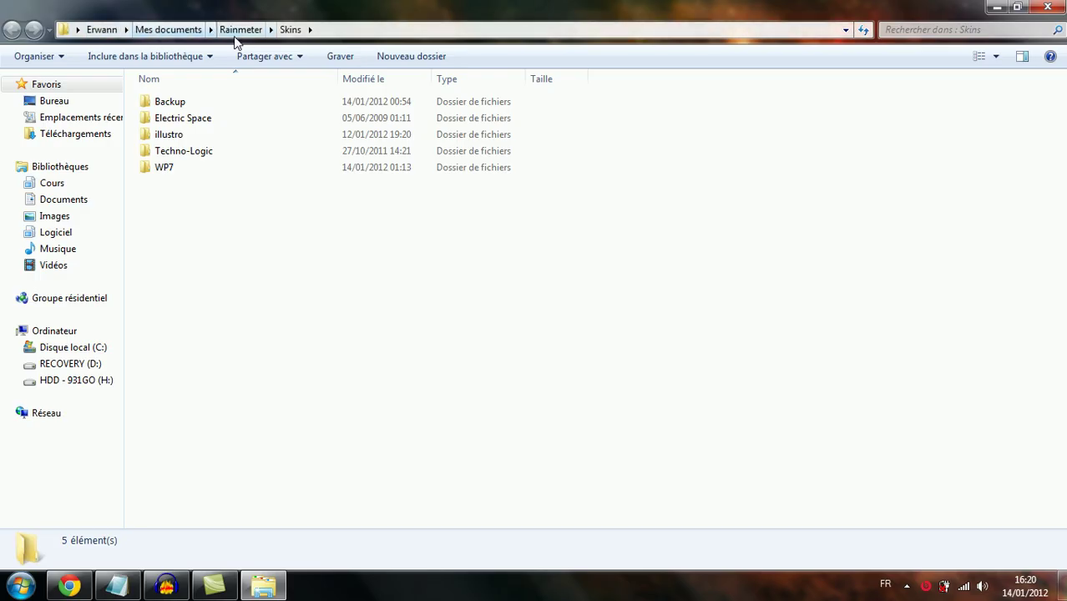
Try to transfer the desktop Techno-Logic folder into Rainmeter's Skins folder.
{"action": "left_click", "coordinate": [1016, 6]}
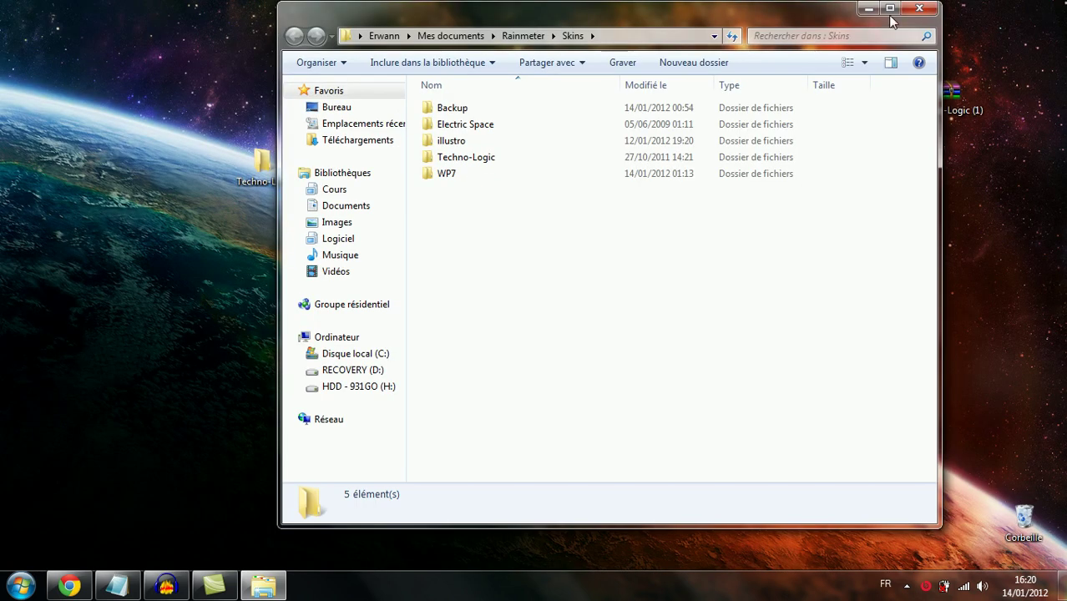
{"action": "left_click_drag", "start_coordinate": [751, 19], "coordinate": [829, 21]}
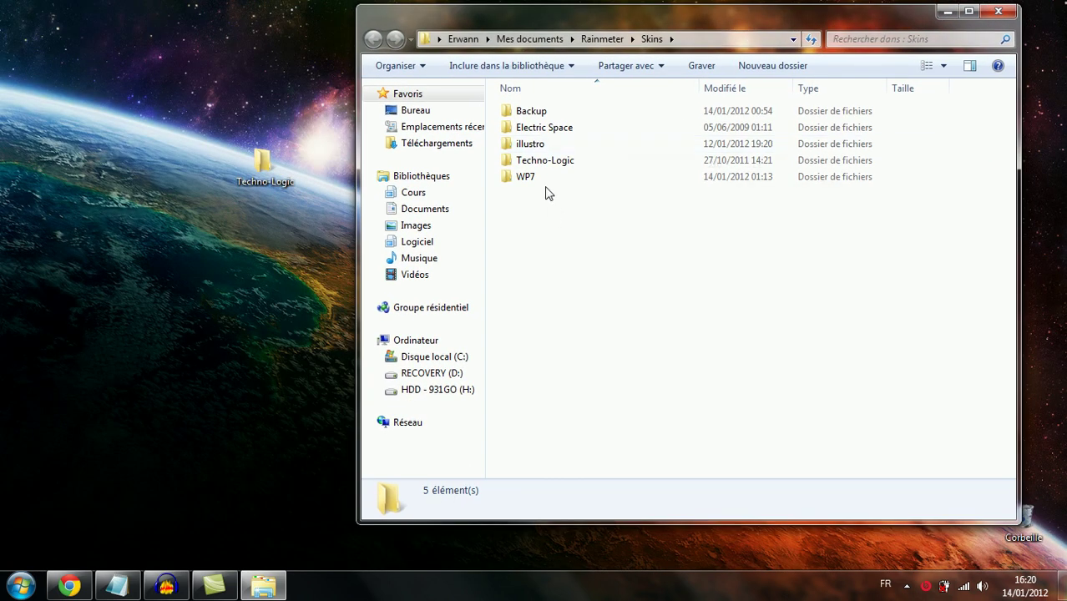
{"action": "left_click_drag", "start_coordinate": [266, 165], "coordinate": [576, 205]}
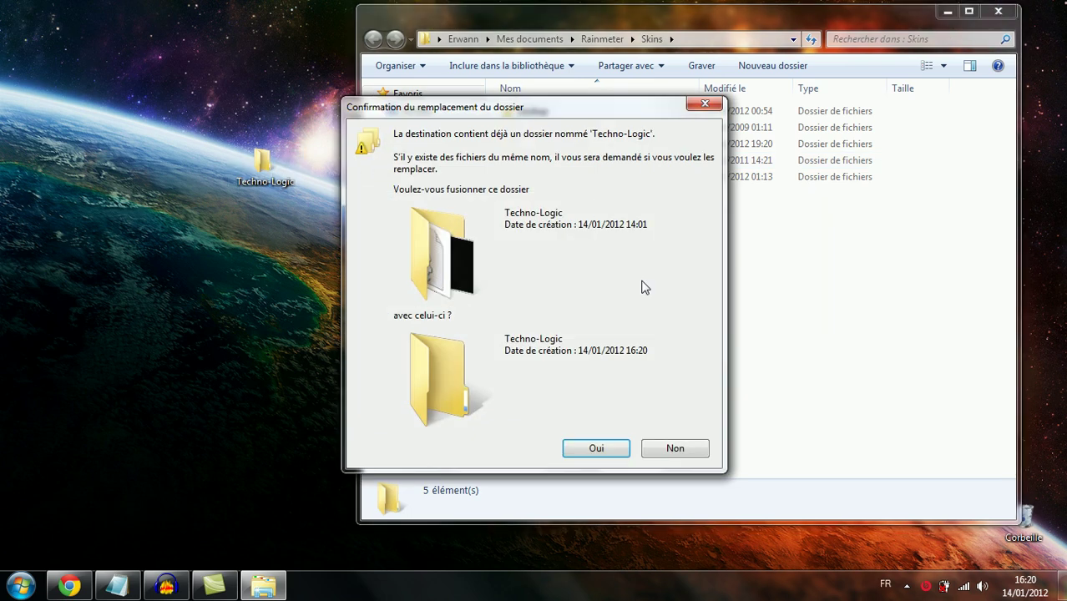
{"action": "left_click", "coordinate": [707, 106]}
Close the Skins folder and delete the Techno-Logic folder and the Techno-Logic (1) archive from the desktop.
{"action": "left_click_drag", "start_coordinate": [258, 176], "coordinate": [33, 33]}
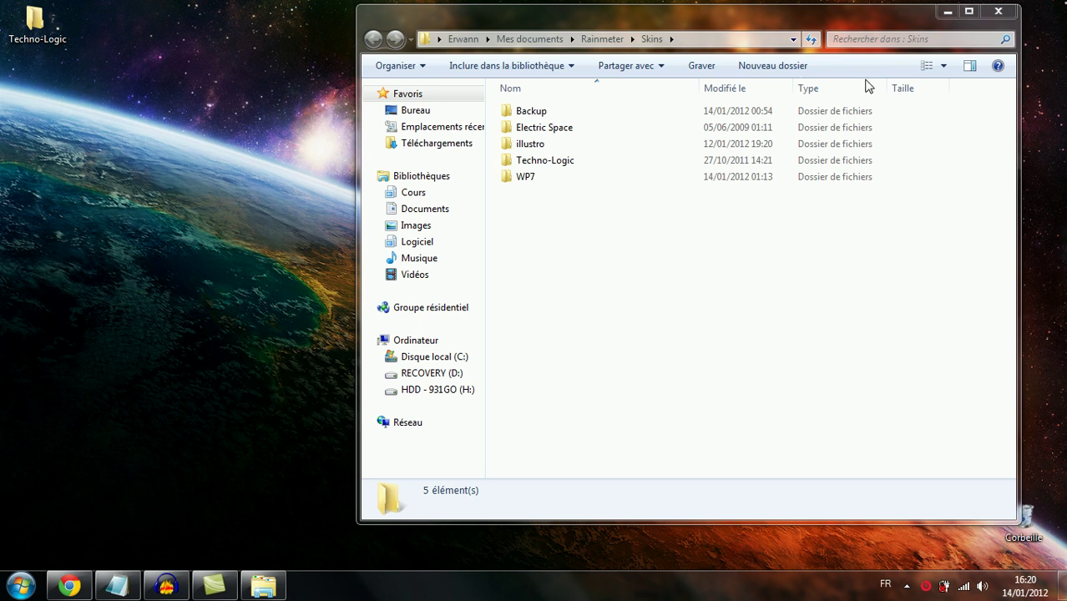
{"action": "left_click", "coordinate": [998, 11]}
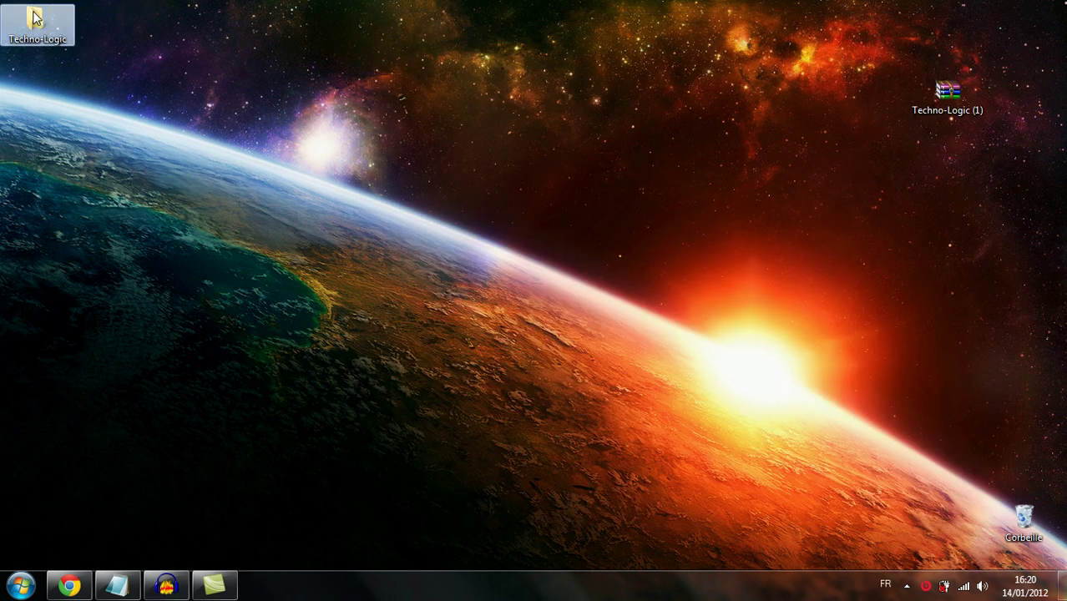
{"action": "key", "text": "Delete"}
{"action": "key", "text": "Return"}
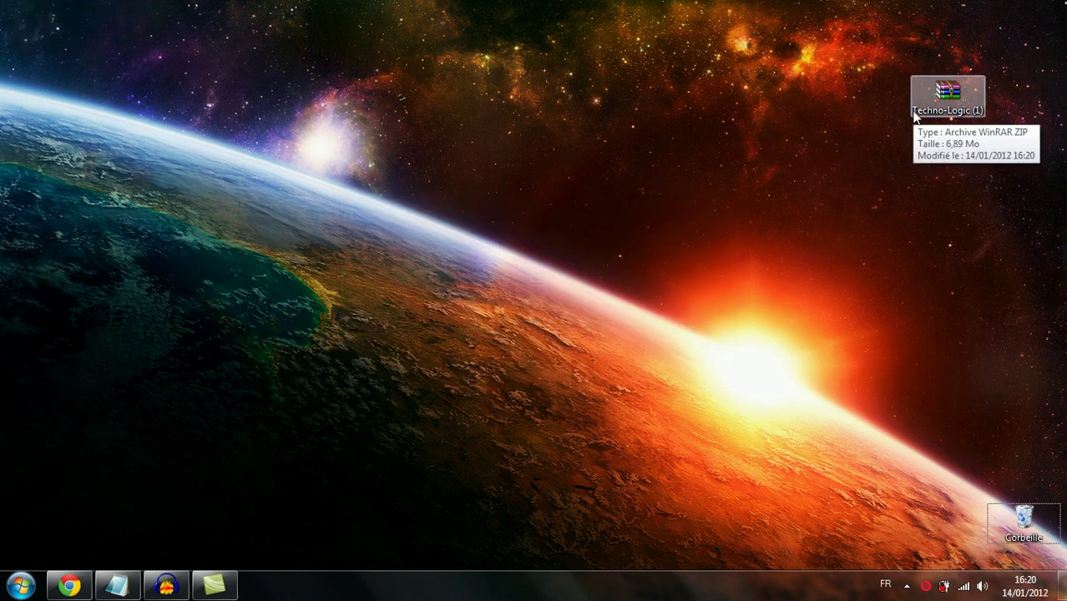
{"action": "left_click", "coordinate": [914, 116]}
{"action": "key", "text": "Delete"}
{"action": "key", "text": "Return"}
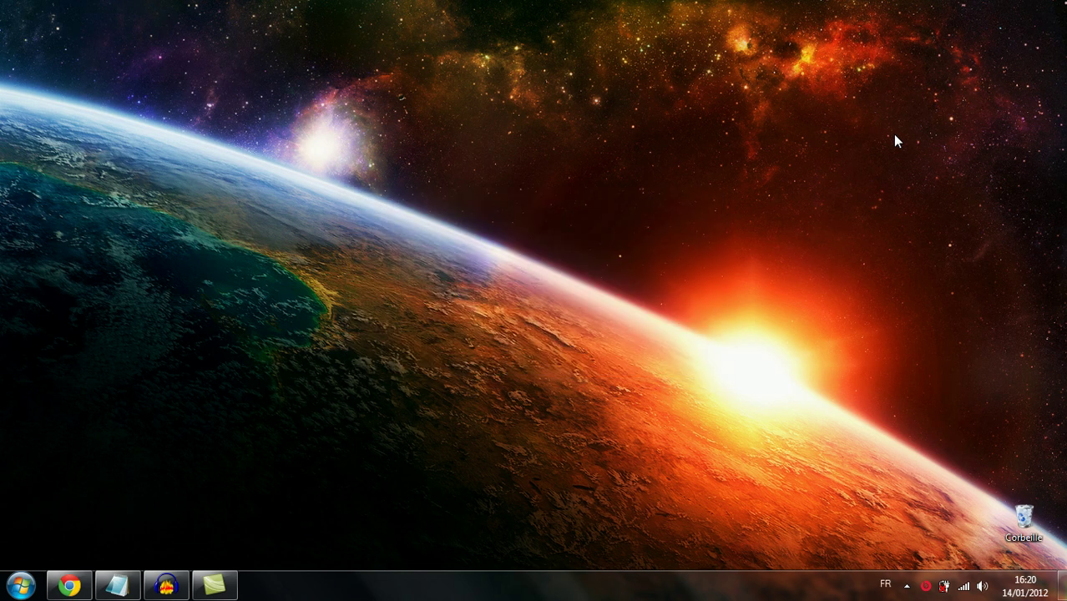
Look for Rainmeter among the hidden notification icons and launch the program.
{"action": "left_click", "coordinate": [907, 585]}
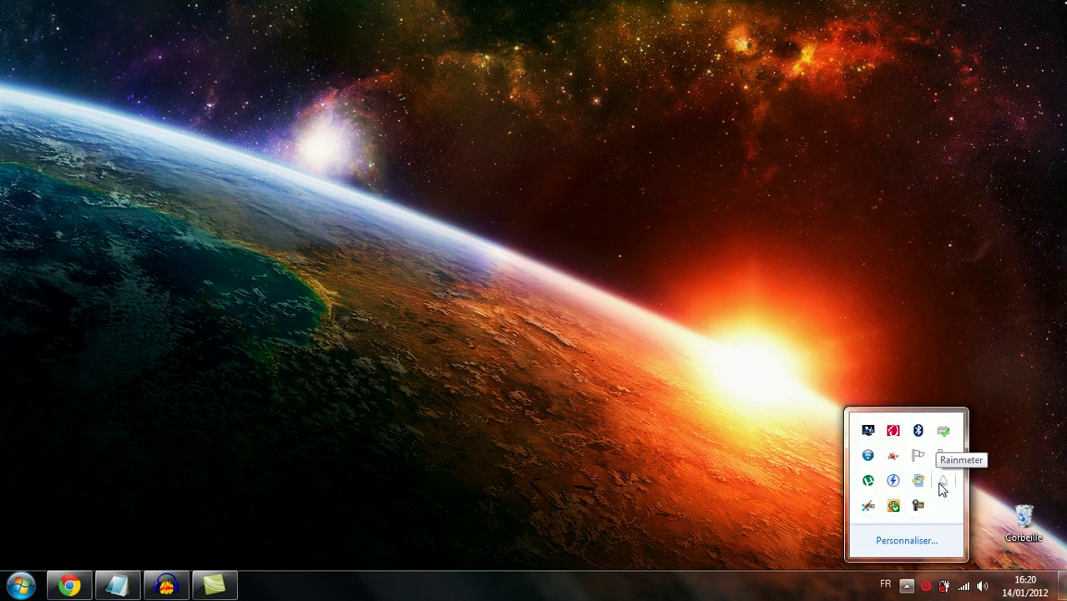
{"action": "left_click", "coordinate": [20, 585]}
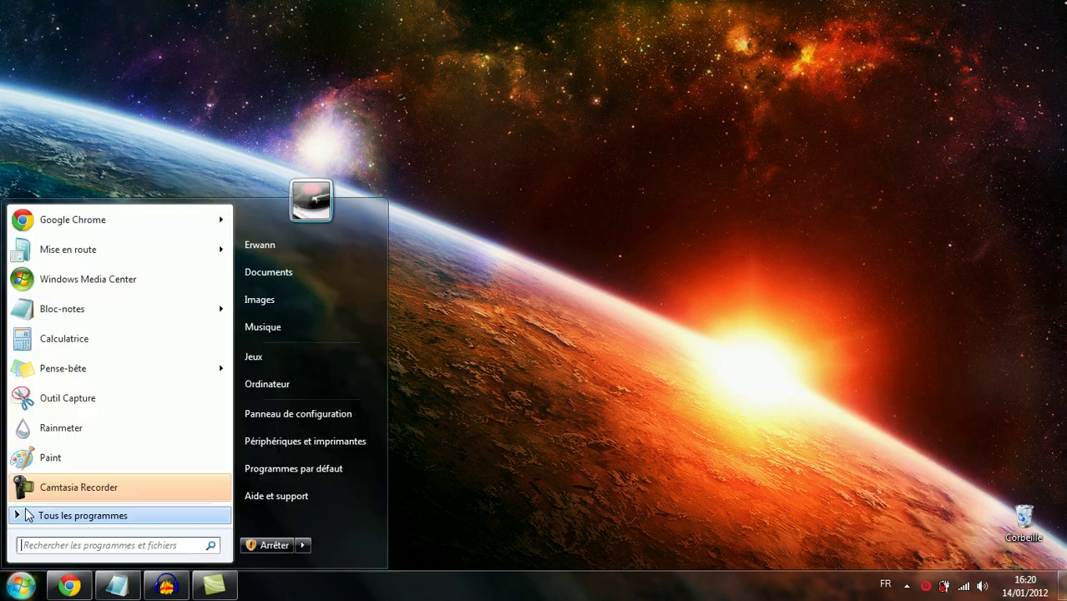
{"action": "left_click", "coordinate": [38, 426]}
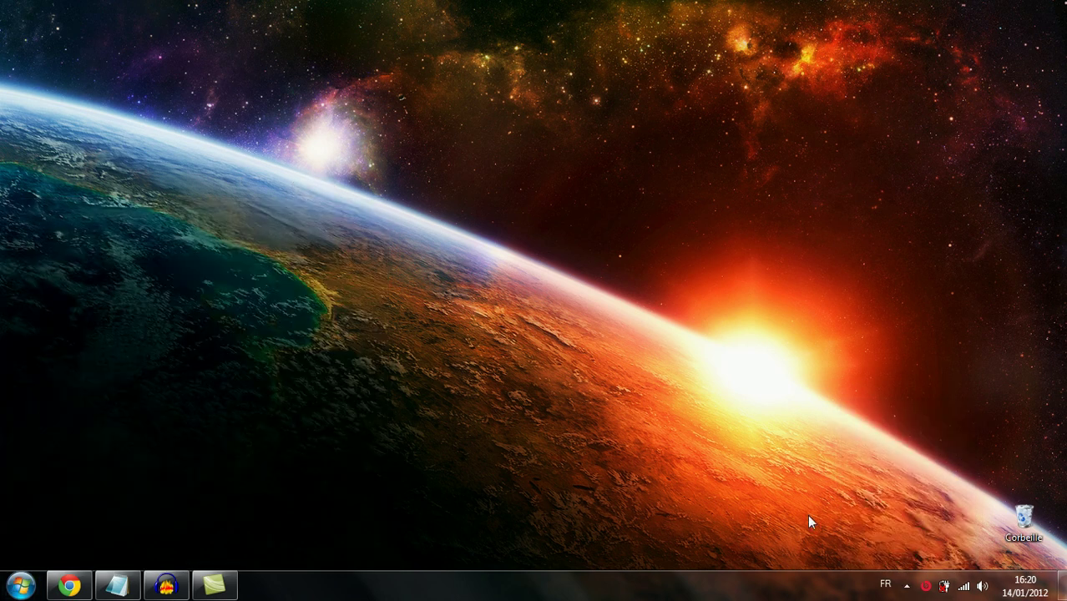
Open Rainmeter's skin manager and list all available configs.
{"action": "left_click", "coordinate": [908, 588]}
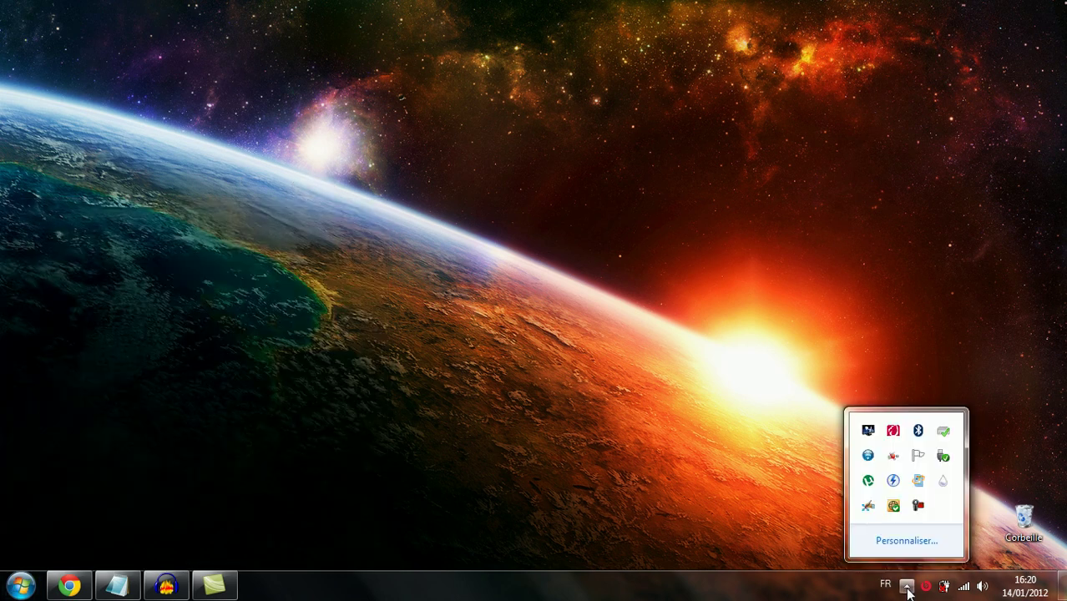
{"action": "right_click", "coordinate": [949, 481]}
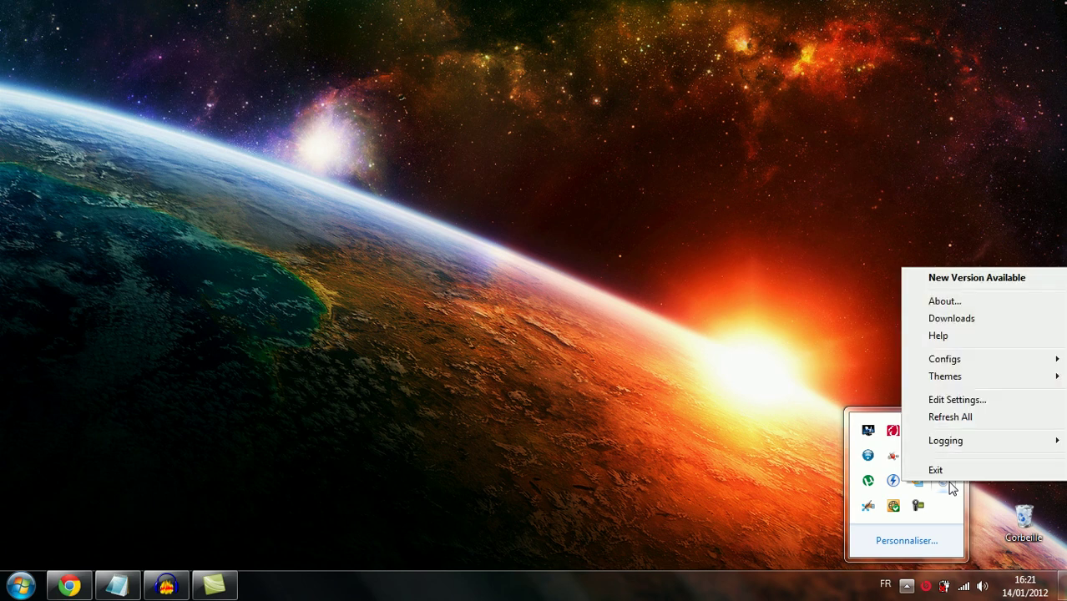
{"action": "mouse_move", "coordinate": [938, 363]}
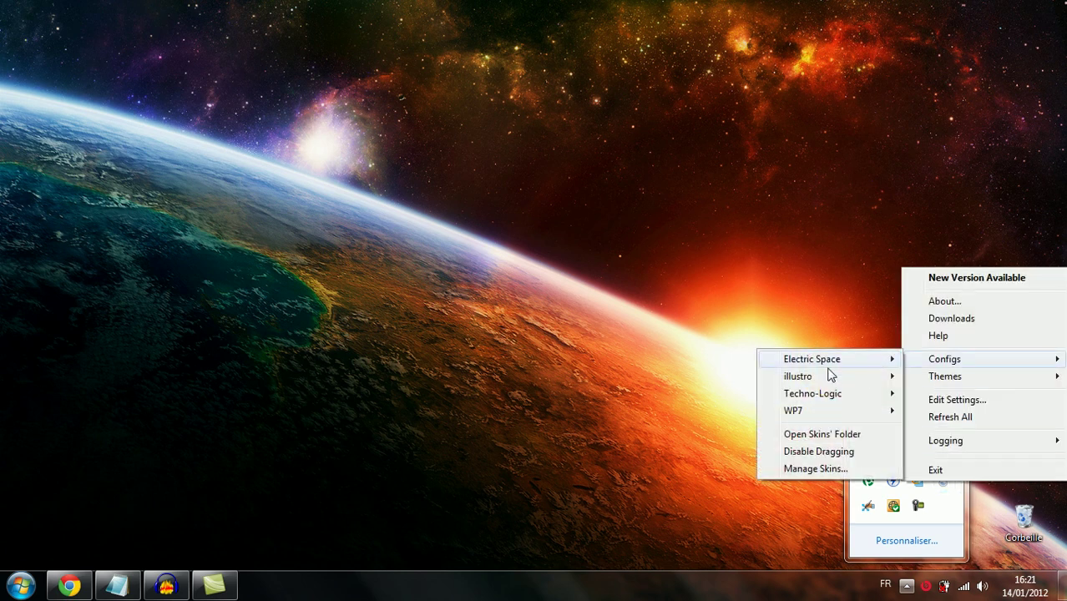
{"action": "left_click", "coordinate": [816, 472]}
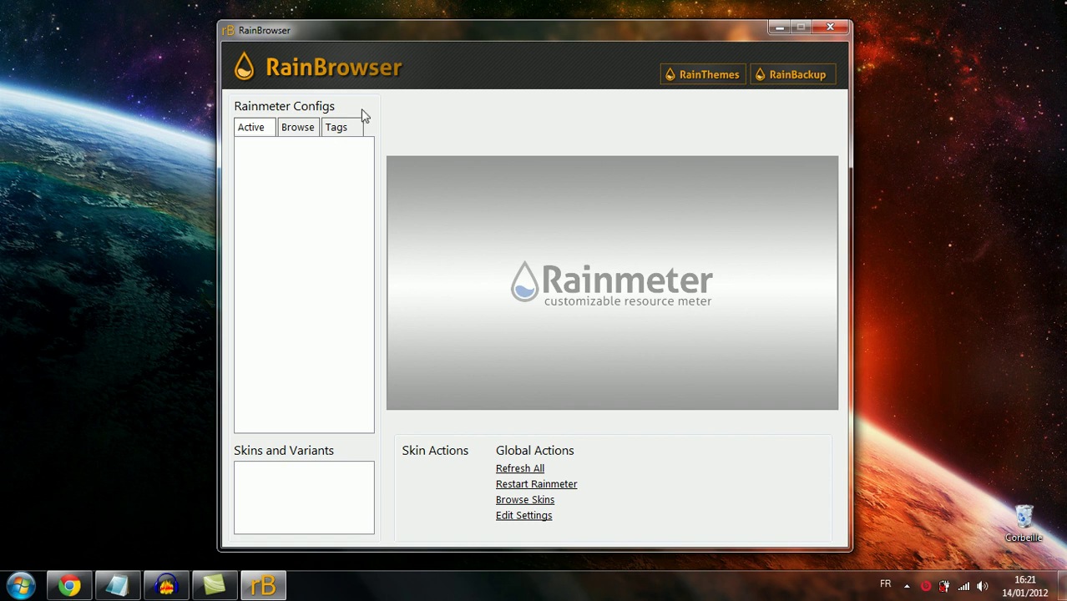
{"action": "left_click", "coordinate": [309, 127]}
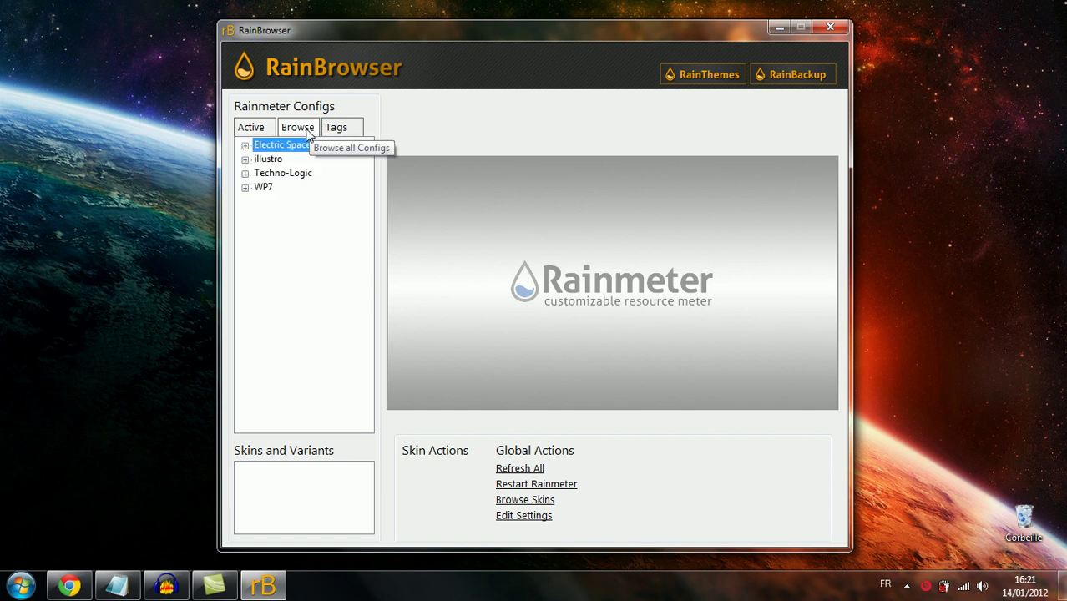
Browse the Techno-Logic configs and load the 2nd Gig skin, with the browser window moved clear of the desktop's left side.
{"action": "left_click", "coordinate": [244, 173]}
{"action": "scroll", "coordinate": [355, 304], "scroll_direction": "down", "scroll_amount": 2}
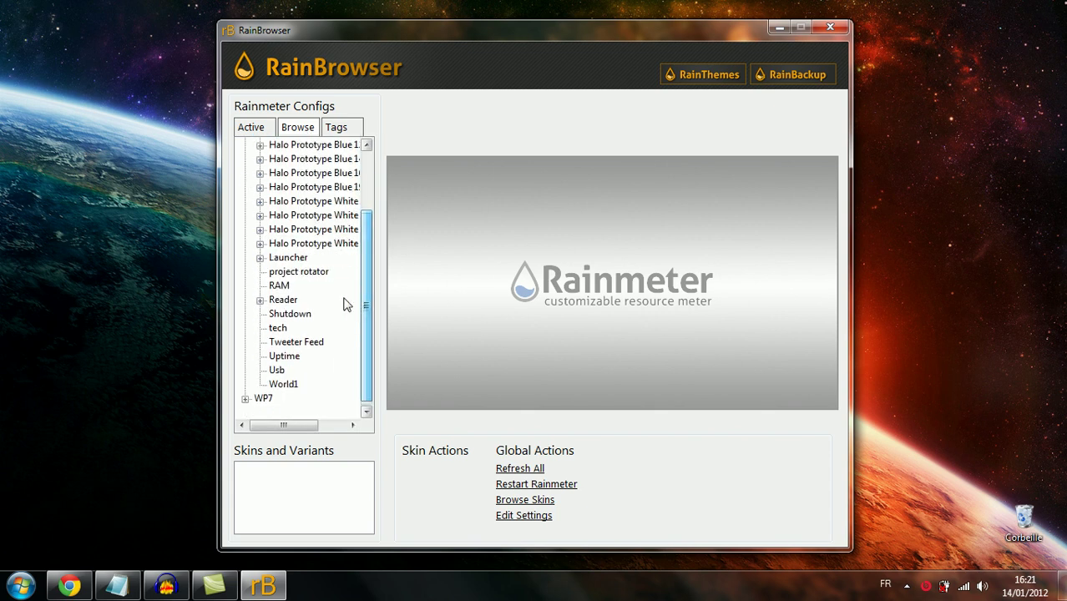
{"action": "left_click", "coordinate": [282, 286]}
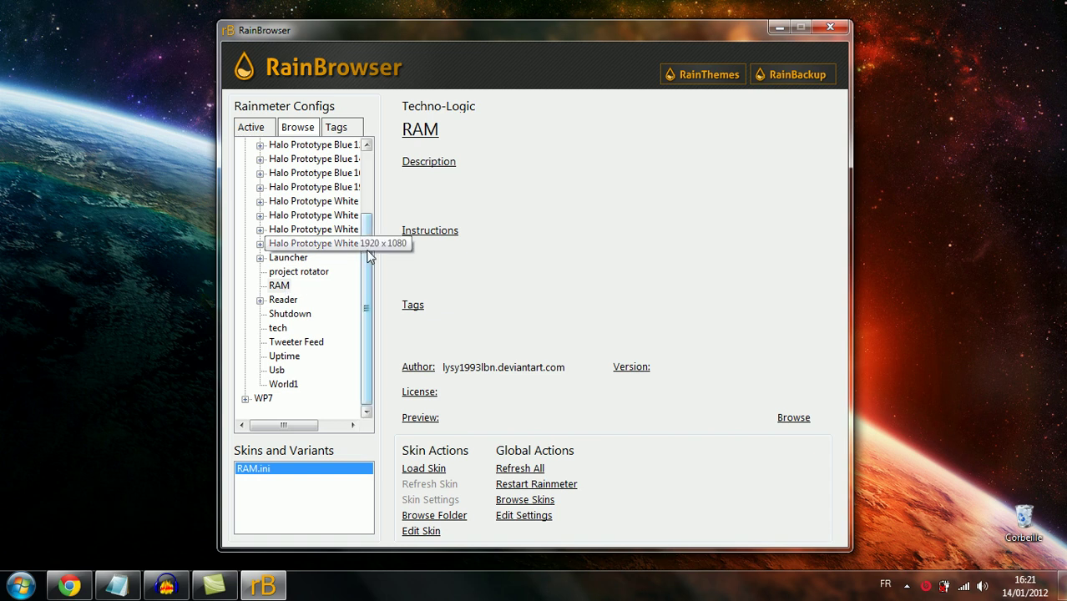
{"action": "scroll", "coordinate": [367, 213], "scroll_direction": "up", "scroll_amount": 2}
{"action": "left_click", "coordinate": [284, 188]}
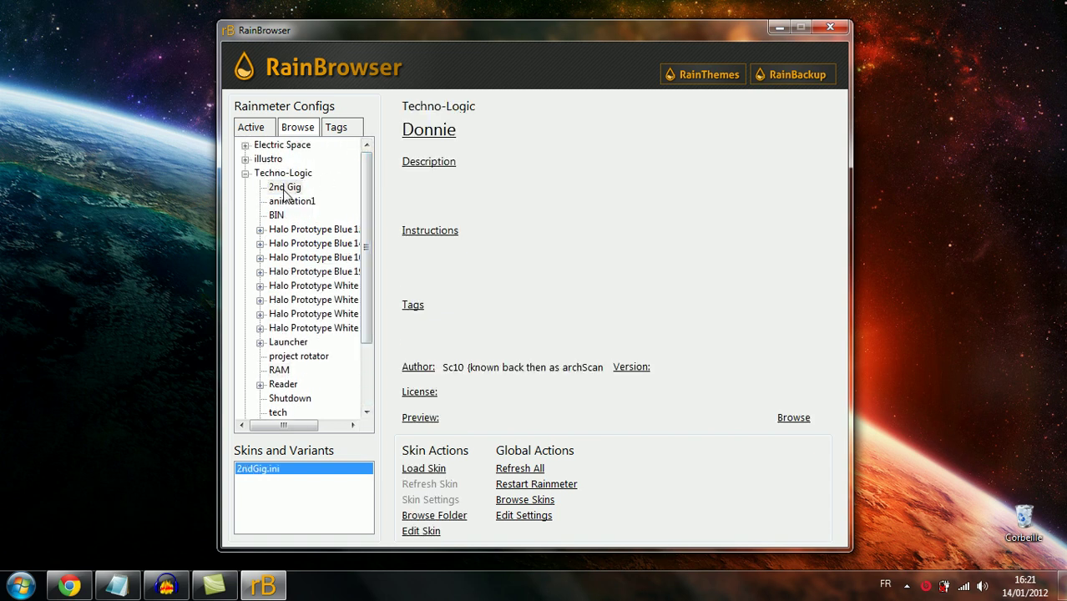
{"action": "left_click_drag", "start_coordinate": [340, 32], "coordinate": [498, 16]}
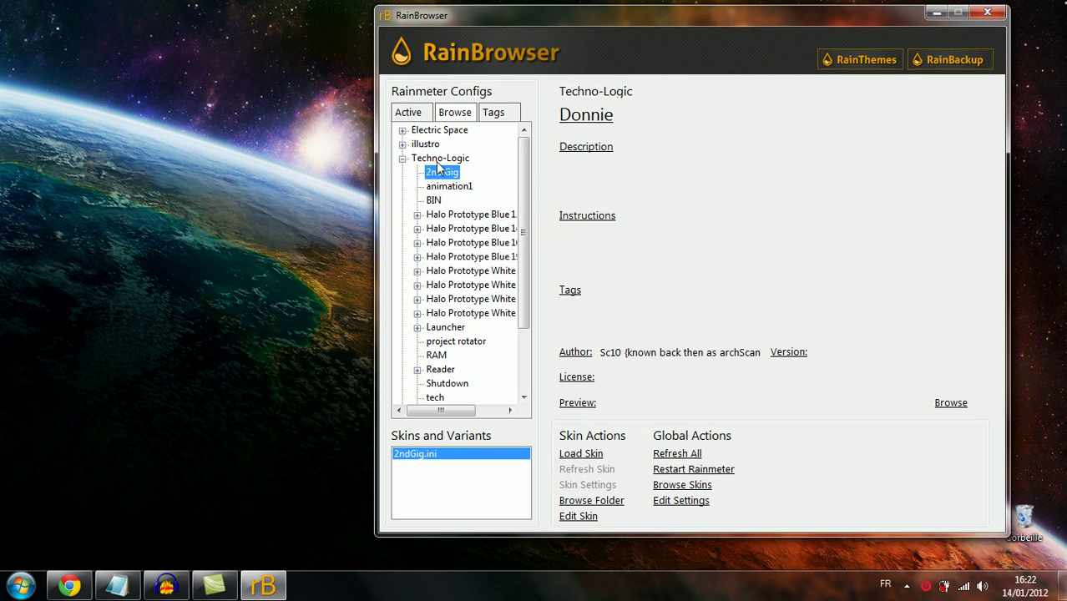
{"action": "left_click", "coordinate": [571, 455]}
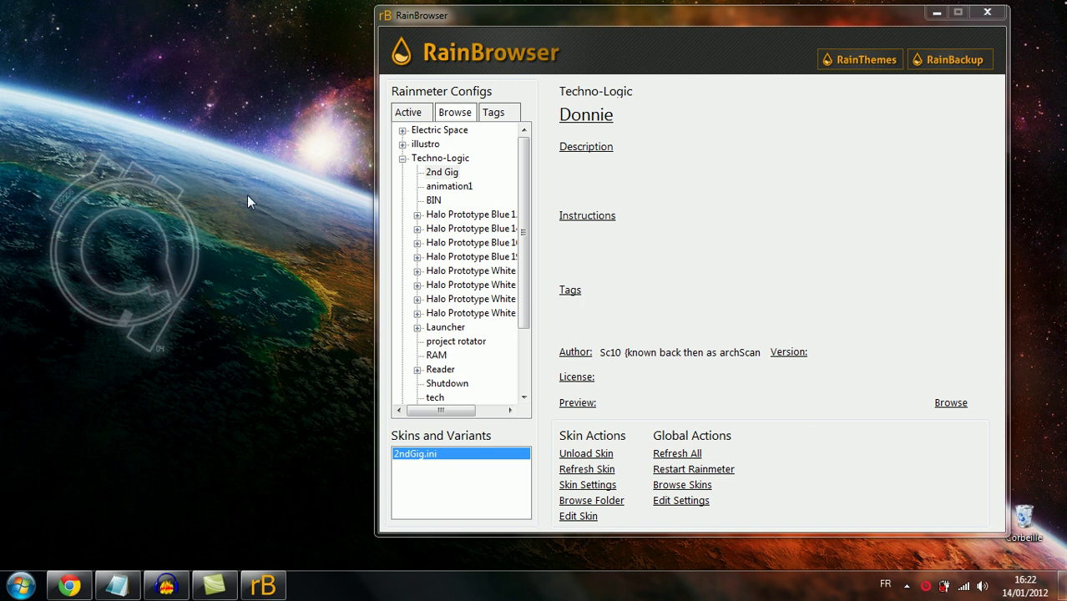
Load the animation1 and BIN skins from the Techno-Logic configs.
{"action": "left_click", "coordinate": [445, 188]}
{"action": "left_click", "coordinate": [581, 453]}
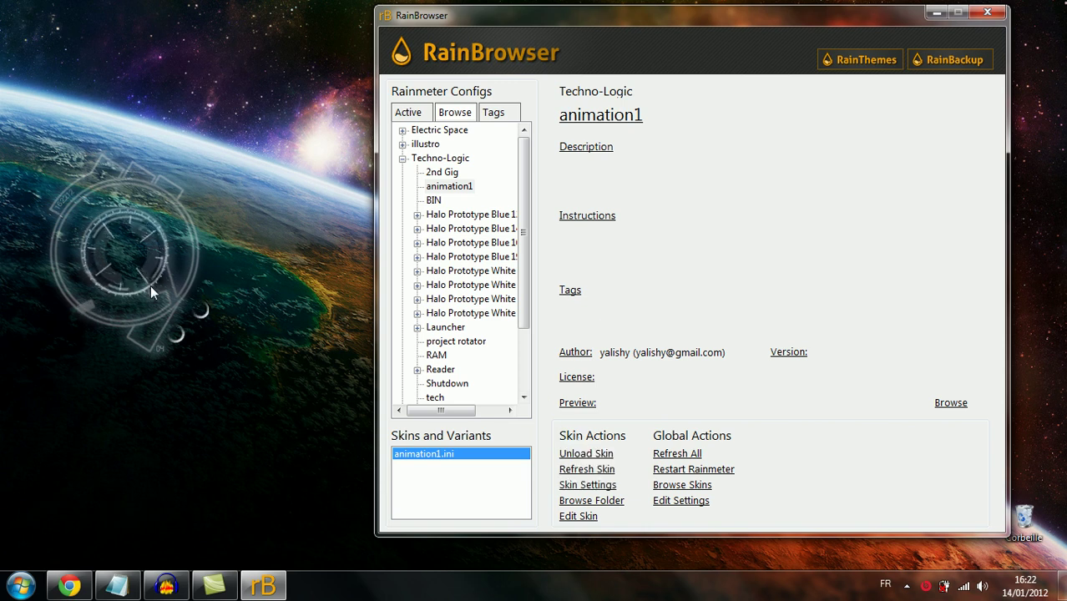
{"action": "left_click", "coordinate": [433, 200]}
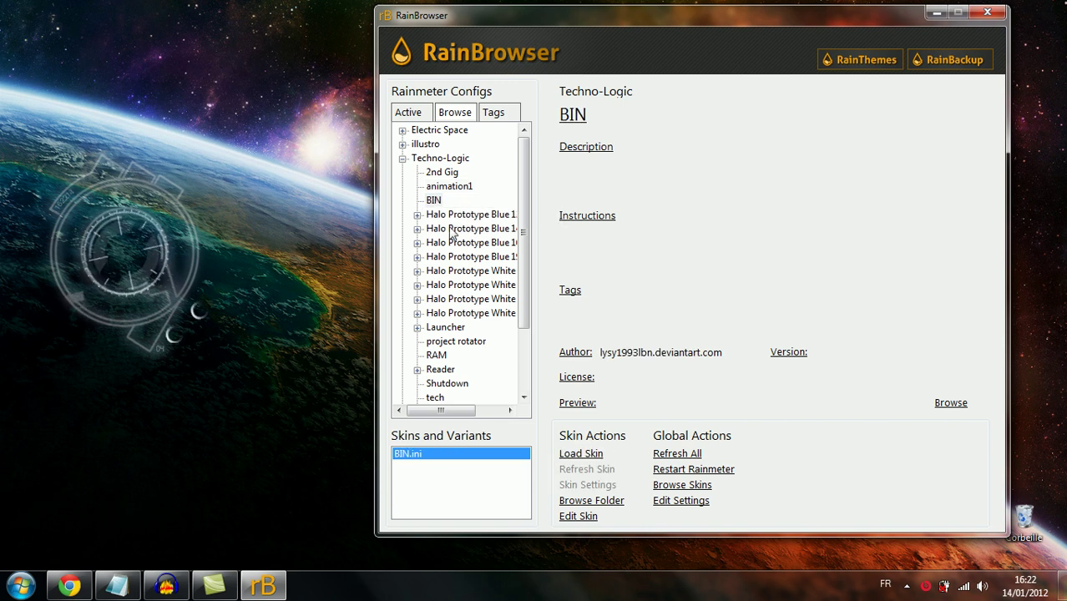
{"action": "left_click", "coordinate": [581, 453]}
Uncover the BIN widget on the desktop and shift it slightly closer to the right edge.
{"action": "left_click_drag", "start_coordinate": [437, 23], "coordinate": [211, 150]}
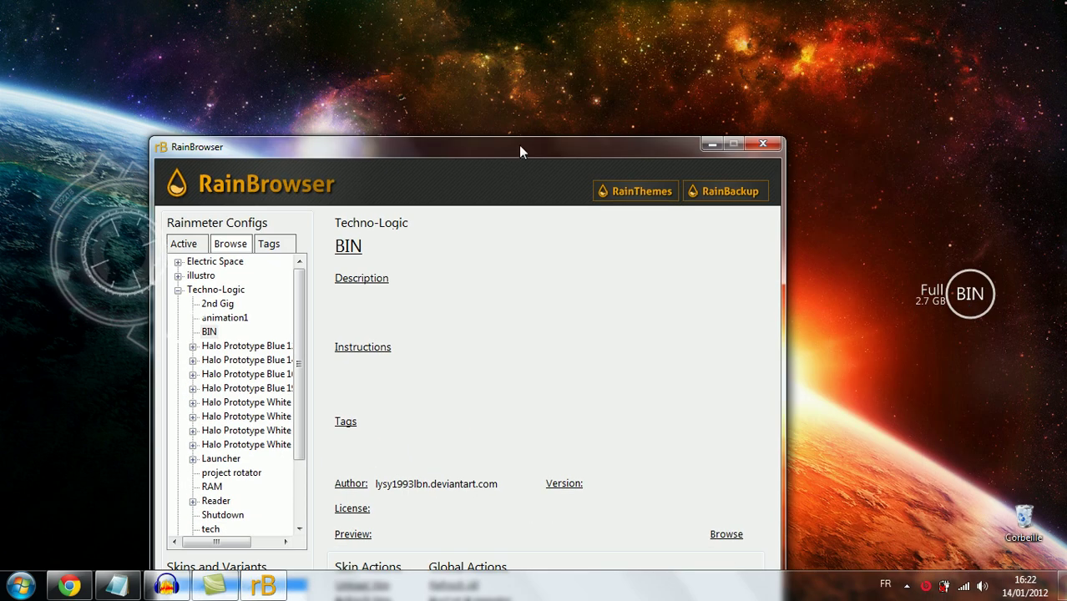
{"action": "left_click_drag", "start_coordinate": [515, 150], "coordinate": [576, 31]}
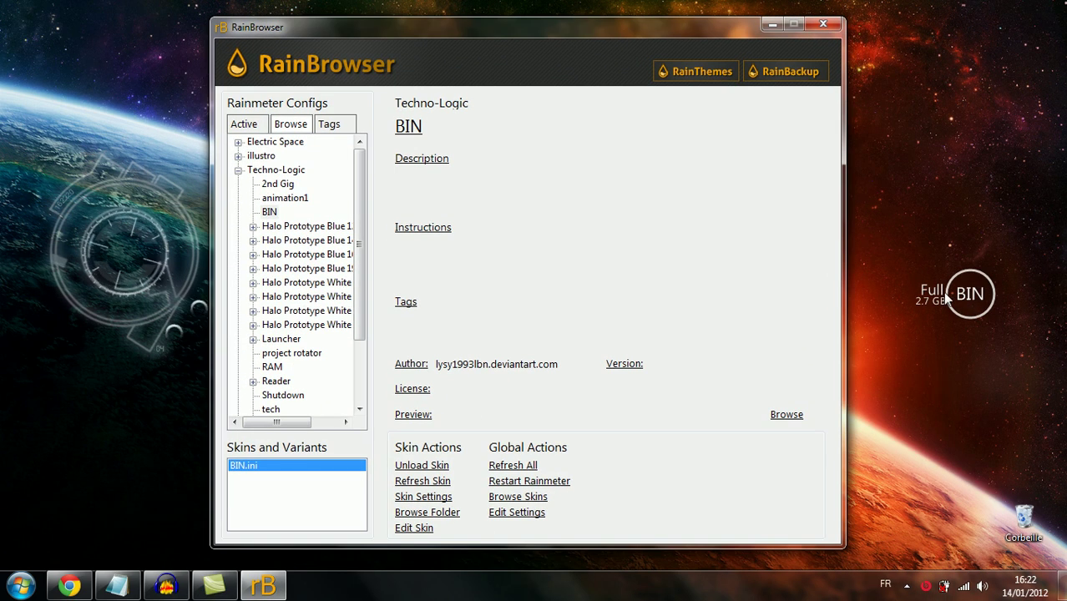
{"action": "left_click_drag", "start_coordinate": [944, 288], "coordinate": [970, 250]}
{"action": "left_click_drag", "start_coordinate": [981, 286], "coordinate": [973, 299]}
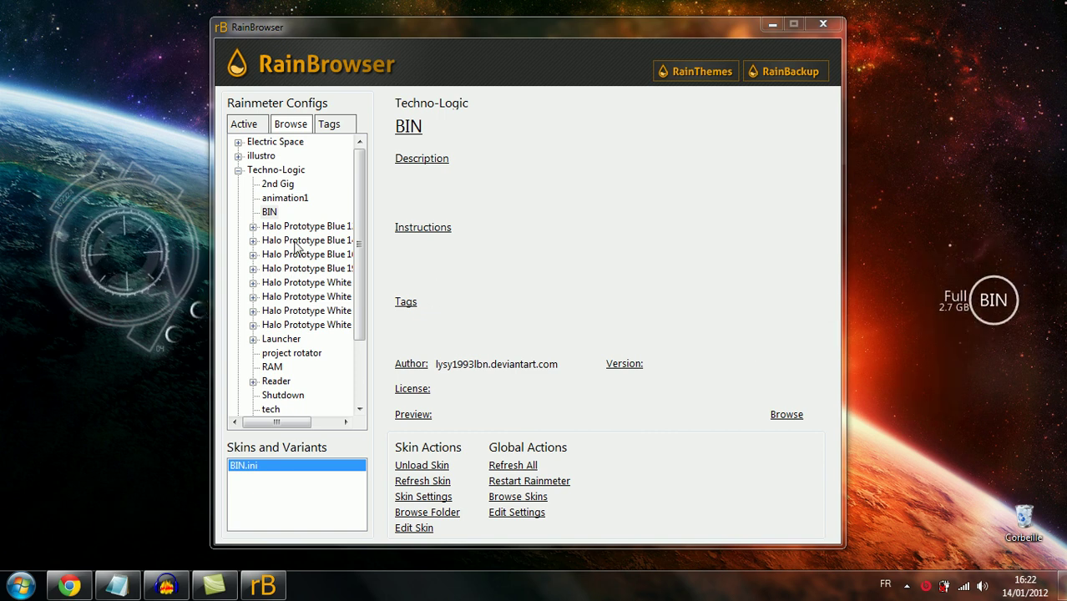
Find the Halo Prototype White 1440 x 900 group and load its Bottom skin.
{"action": "left_click", "coordinate": [253, 283]}
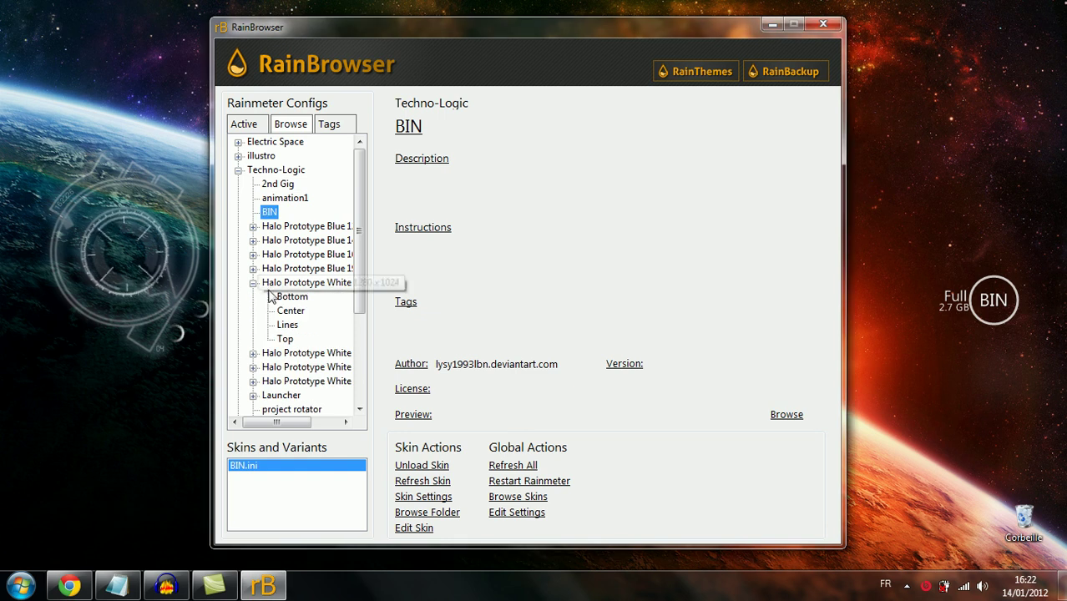
{"action": "left_click", "coordinate": [253, 283]}
{"action": "left_click", "coordinate": [252, 296]}
{"action": "left_click", "coordinate": [292, 312]}
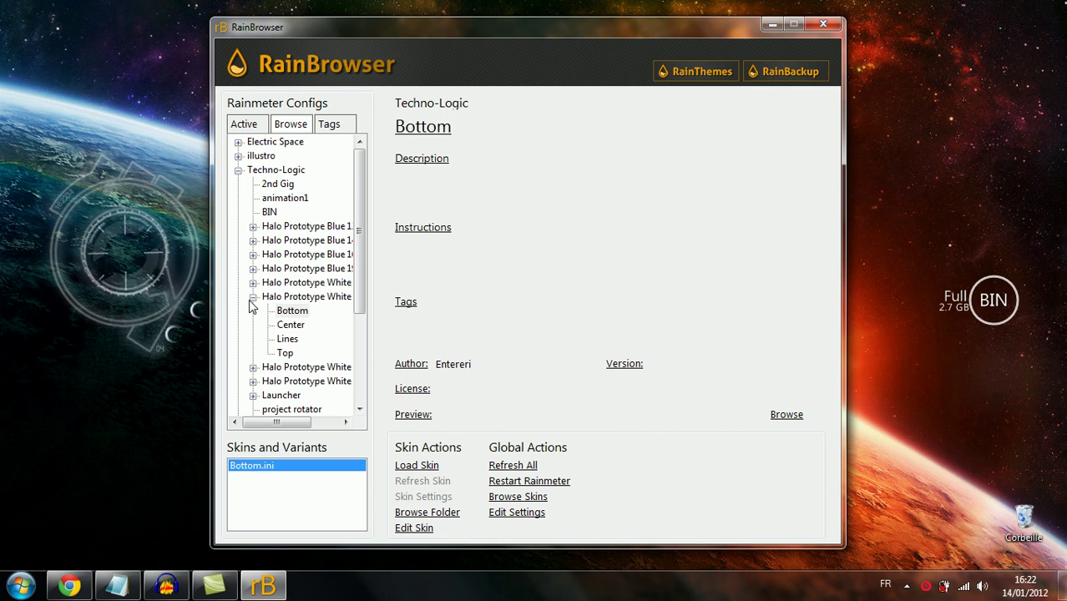
{"action": "left_click_drag", "start_coordinate": [296, 423], "coordinate": [324, 425]}
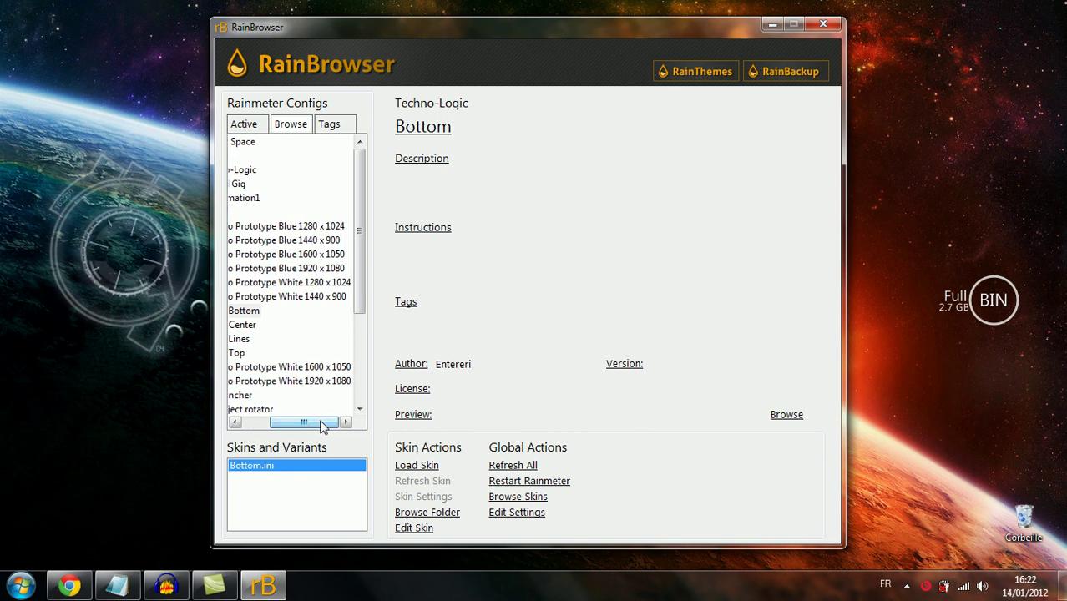
{"action": "left_click_drag", "start_coordinate": [323, 425], "coordinate": [304, 425]}
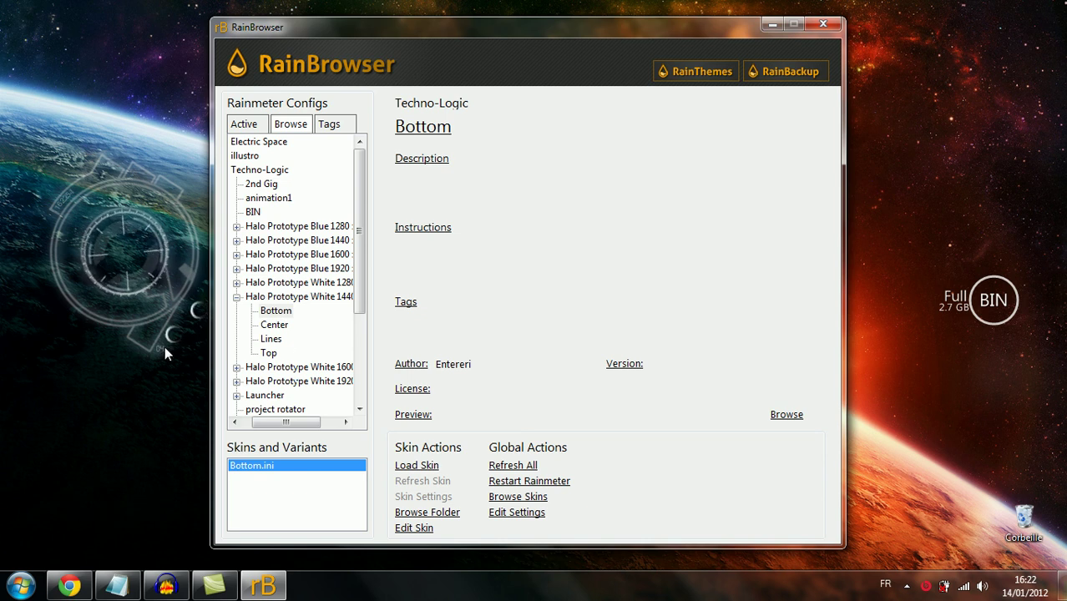
{"action": "left_click", "coordinate": [280, 310]}
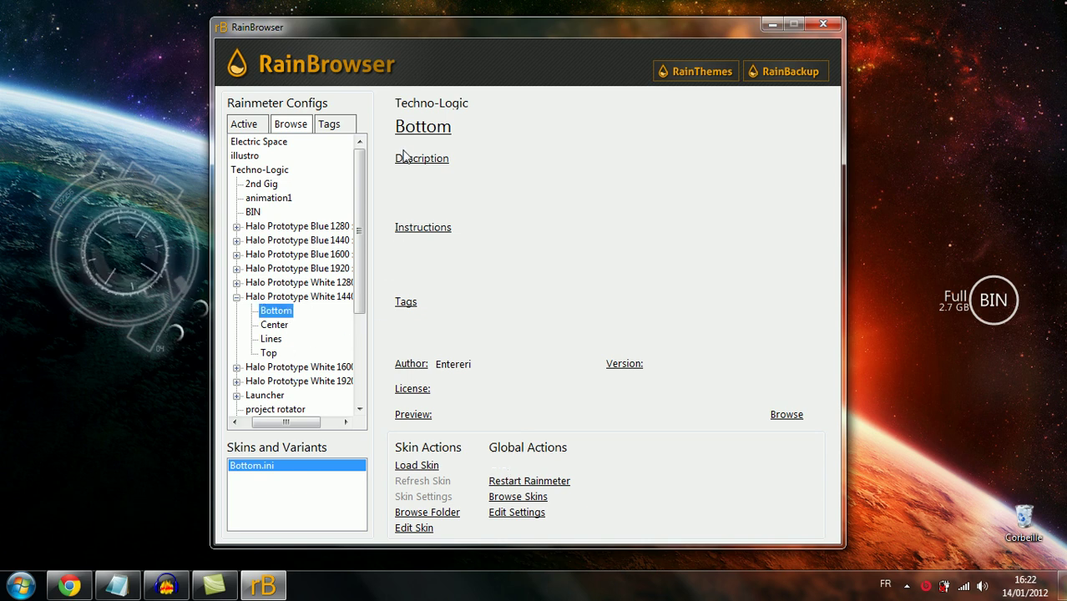
{"action": "left_click", "coordinate": [417, 465]}
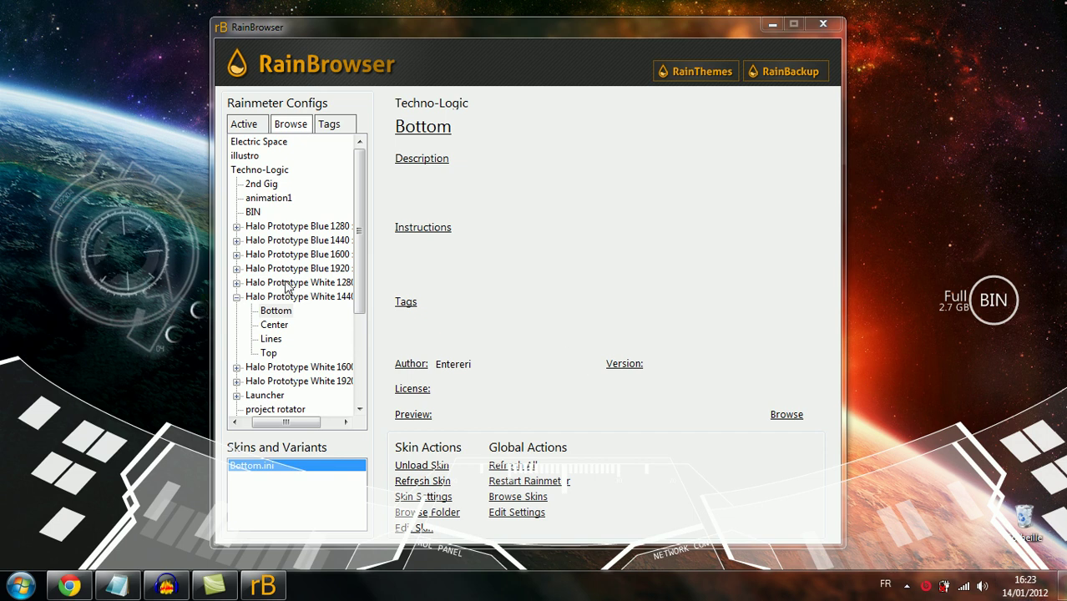
Try out the Center skin from the Halo Prototype White 1440 x 900 group and unload it.
{"action": "left_click", "coordinate": [277, 325]}
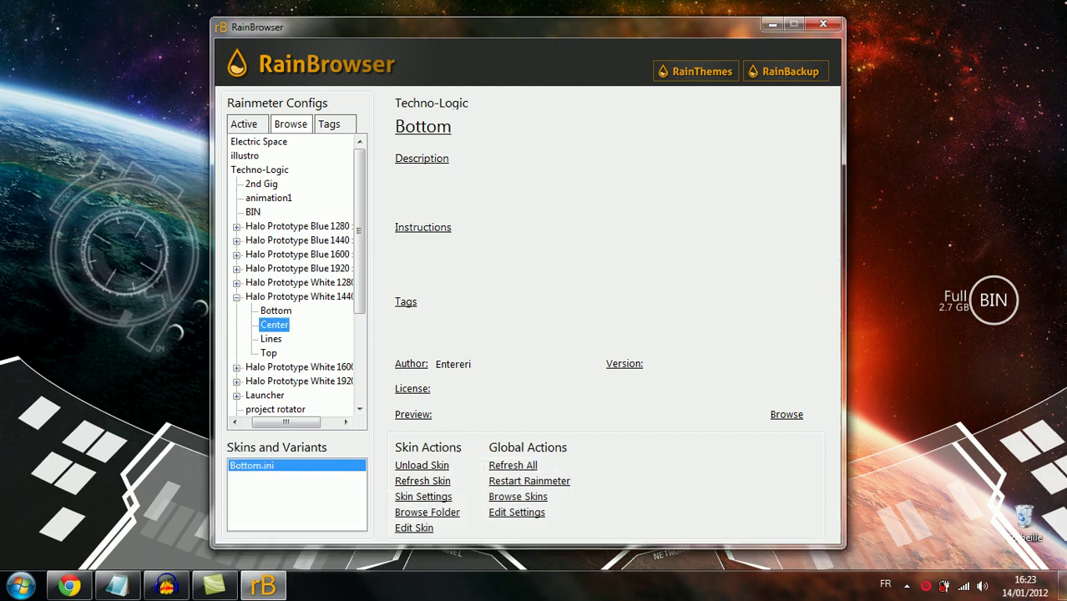
{"action": "left_click", "coordinate": [273, 338]}
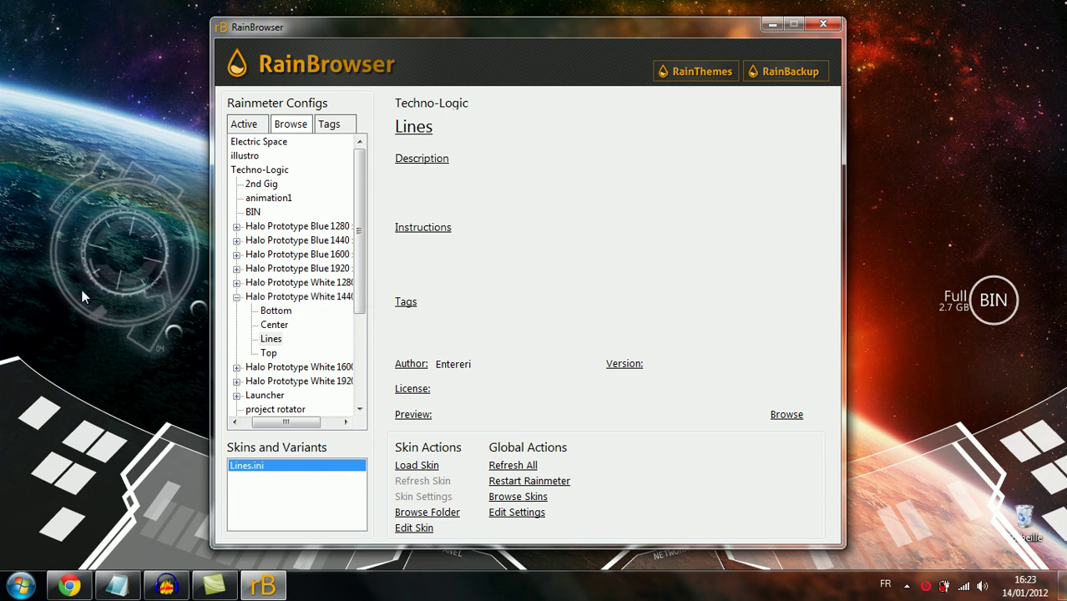
{"action": "left_click", "coordinate": [274, 325]}
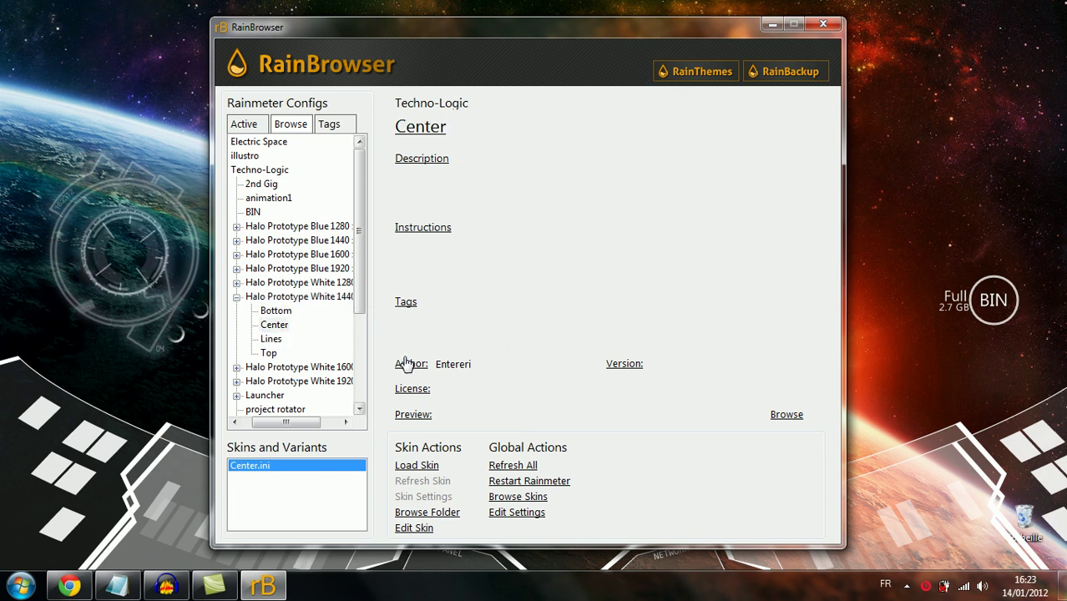
{"action": "left_click", "coordinate": [416, 465]}
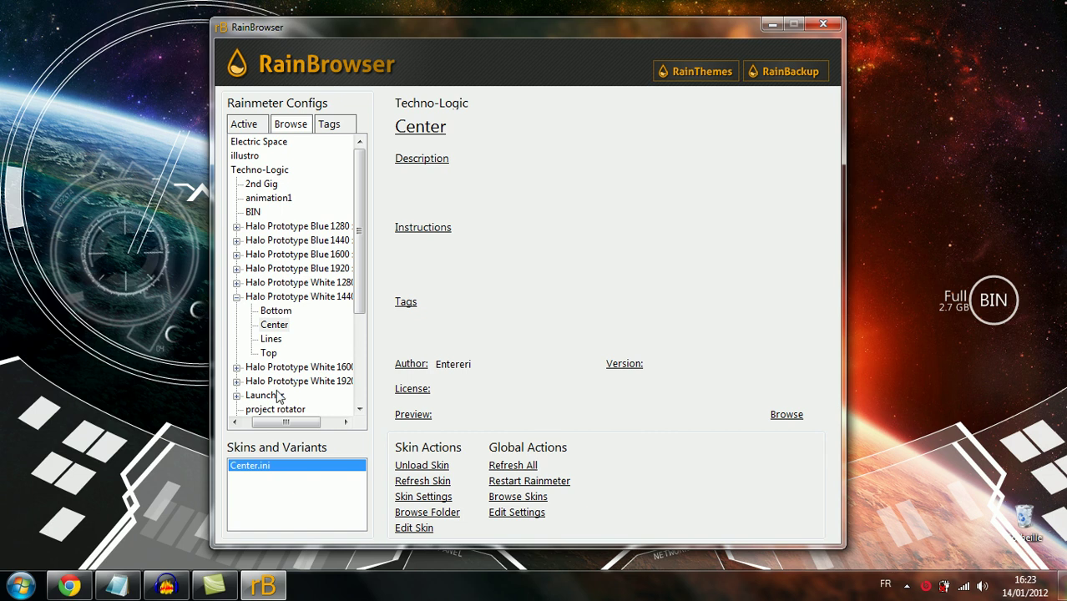
{"action": "left_click", "coordinate": [284, 331]}
{"action": "left_click", "coordinate": [421, 466]}
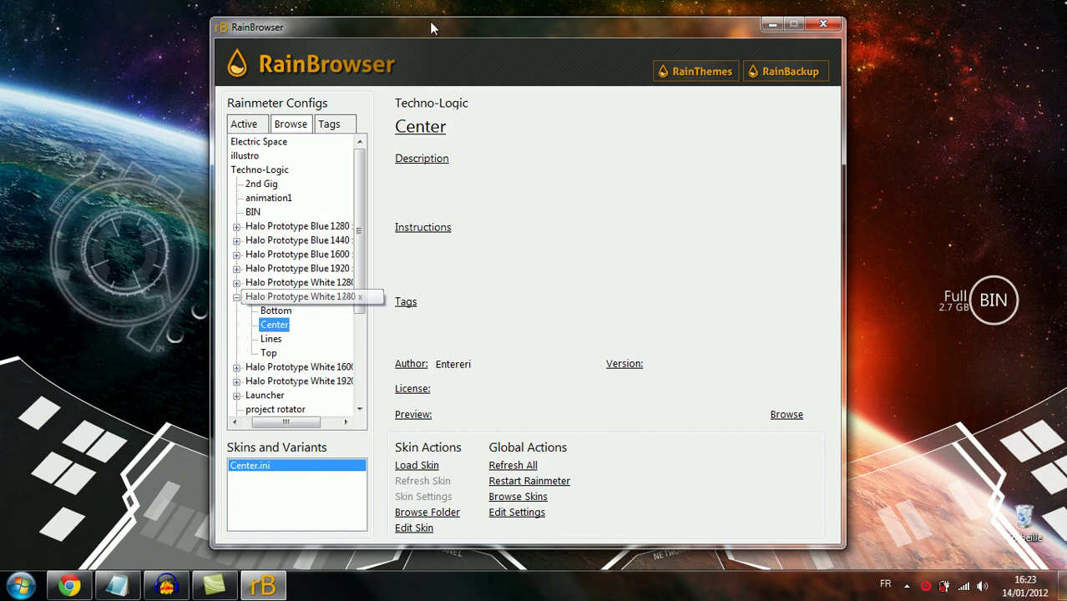
Load the Center skin again to view it beside the browser window, and deactivate its Center.ini variant from the desktop.
{"action": "left_click_drag", "start_coordinate": [428, 25], "coordinate": [692, 26]}
{"action": "left_click", "coordinate": [682, 460]}
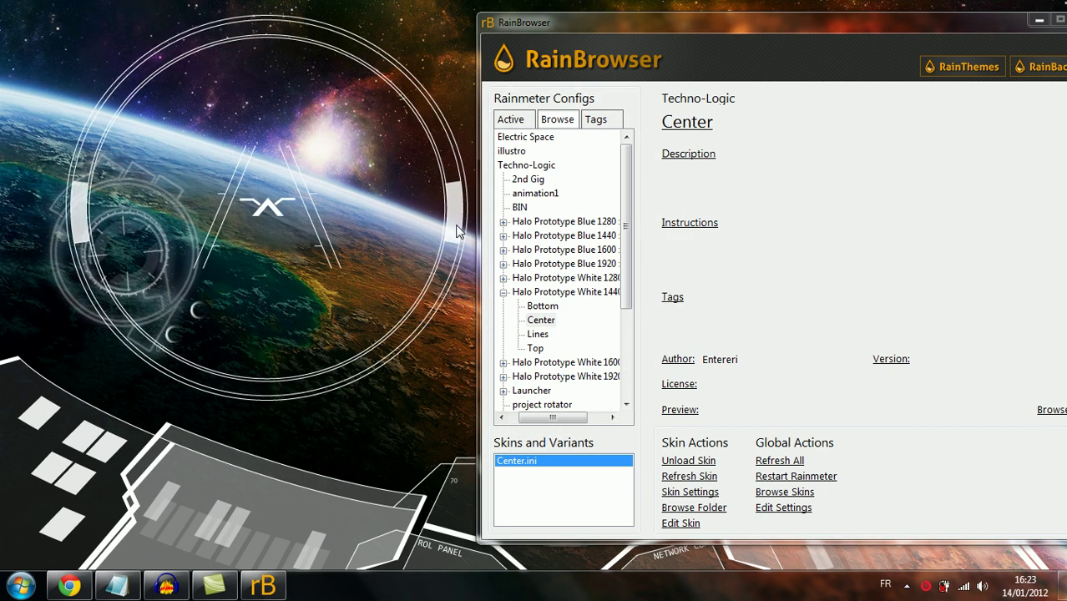
{"action": "right_click", "coordinate": [452, 237]}
{"action": "right_click", "coordinate": [456, 225]}
{"action": "mouse_move", "coordinate": [485, 261]}
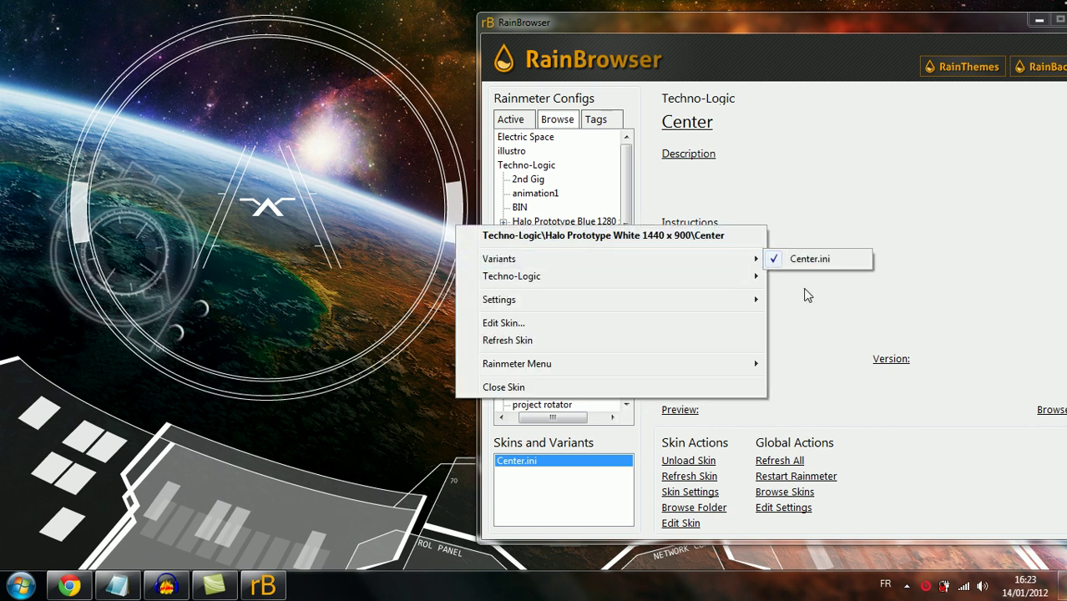
{"action": "left_click", "coordinate": [822, 258]}
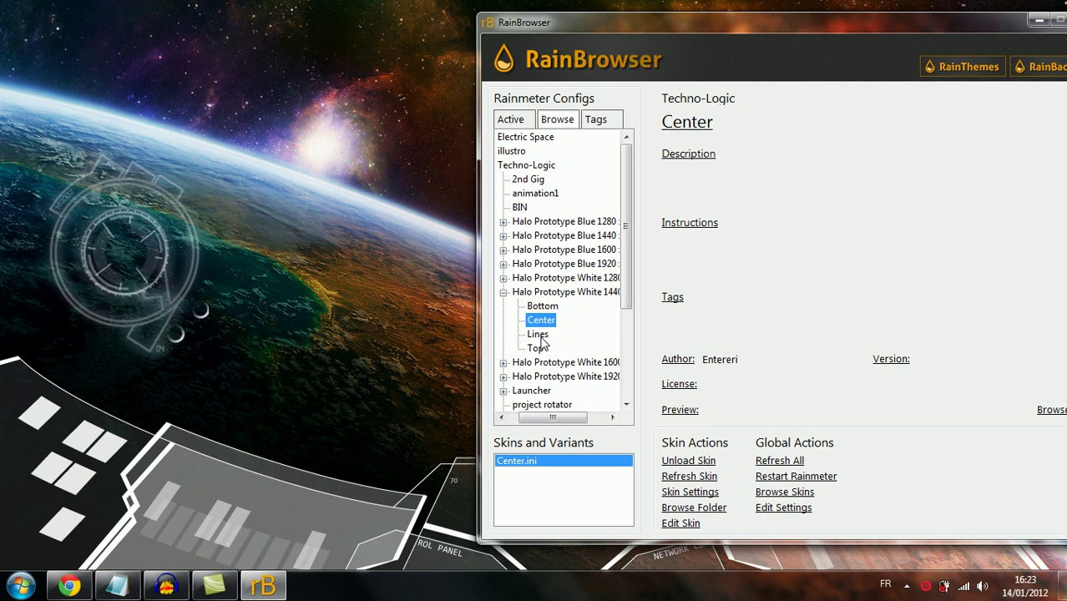
Try out the Lines skin from the Halo Prototype White 1440 x 900 group and deactivate its Lines.ini variant.
{"action": "left_click", "coordinate": [539, 334]}
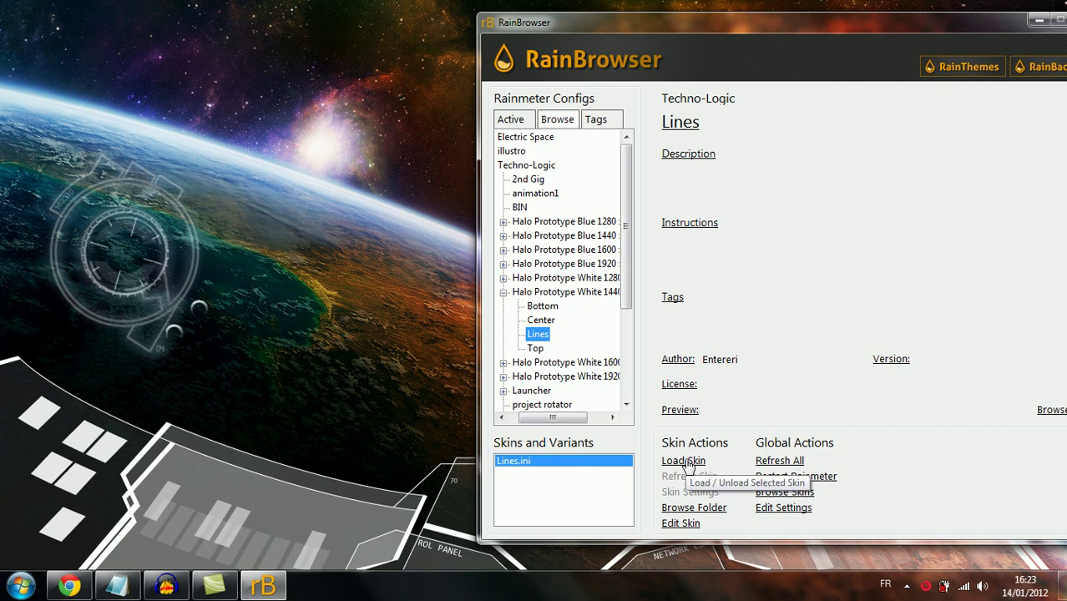
{"action": "left_click", "coordinate": [686, 462]}
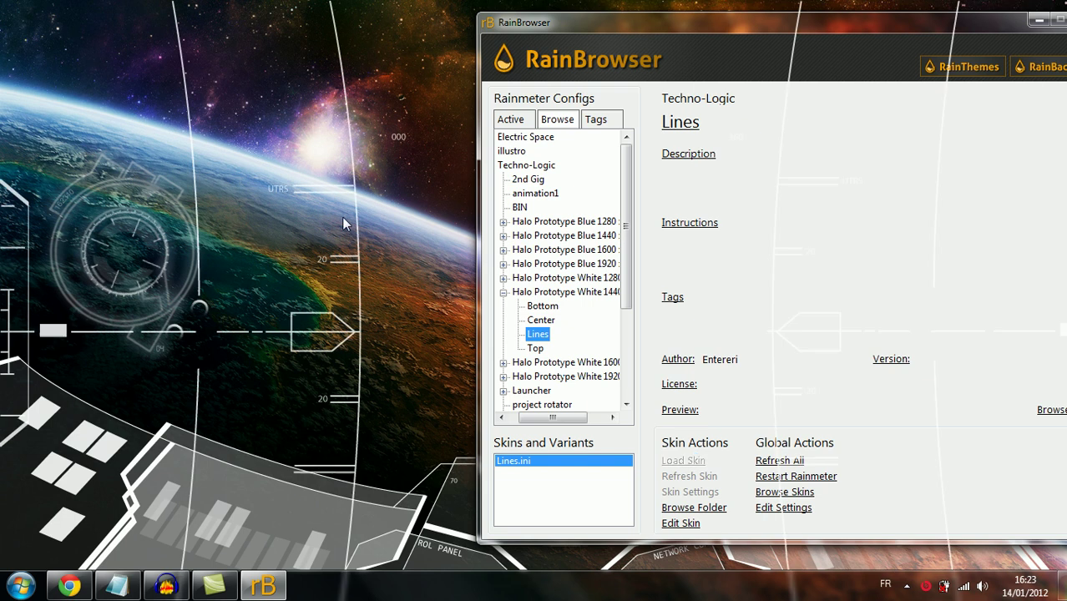
{"action": "right_click", "coordinate": [359, 307]}
{"action": "mouse_move", "coordinate": [635, 341]}
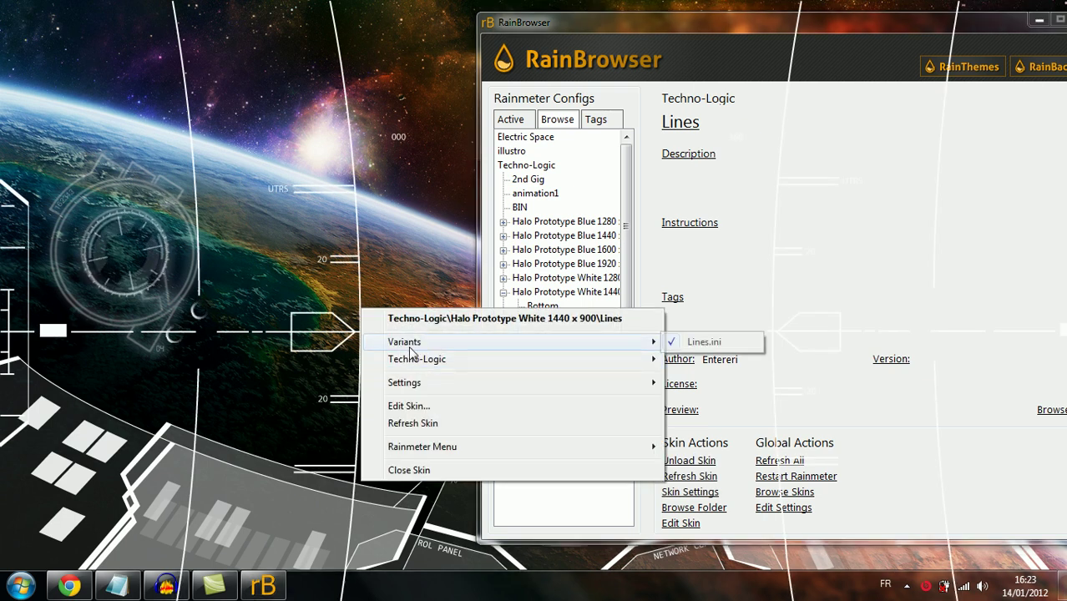
{"action": "left_click", "coordinate": [706, 342]}
Load the Top skin, collapse the Halo Prototype White 1440 x 900 group, and briefly view the desktop without the browser window.
{"action": "left_click", "coordinate": [535, 348]}
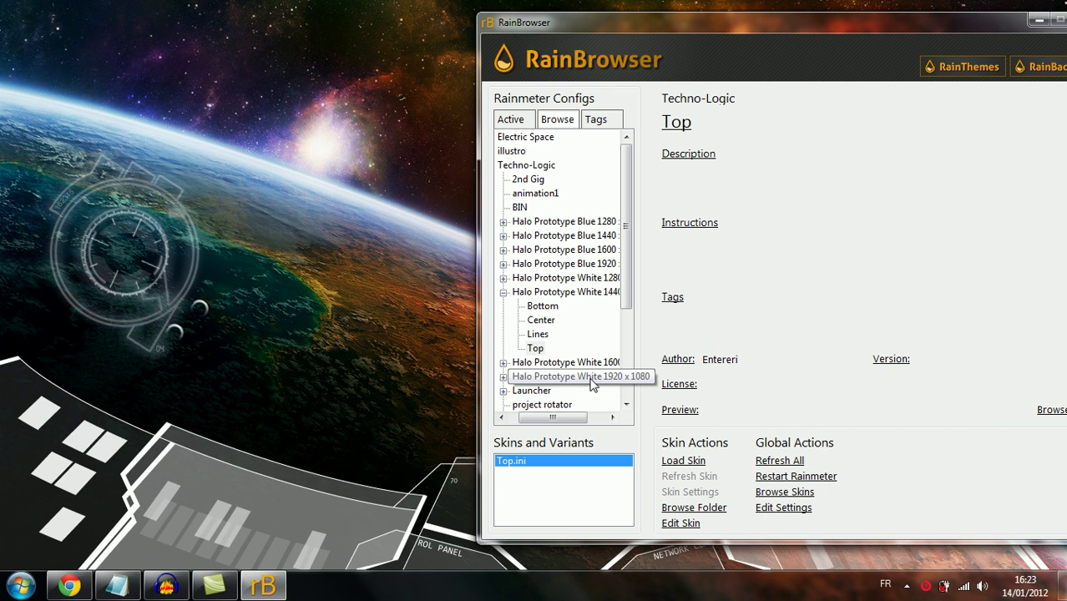
{"action": "left_click", "coordinate": [682, 461]}
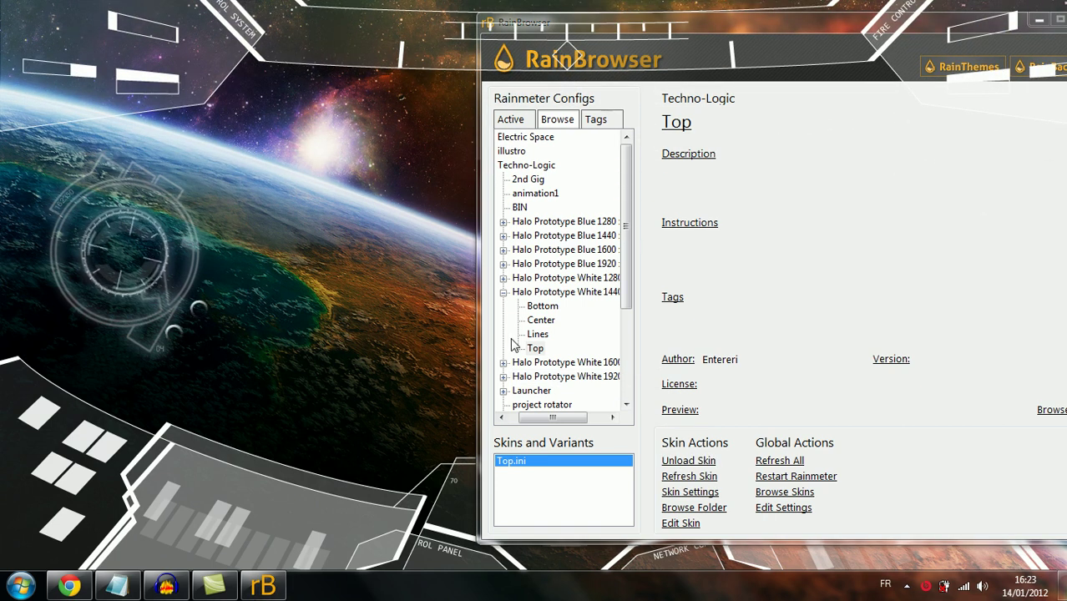
{"action": "left_click_drag", "start_coordinate": [630, 280], "coordinate": [633, 352]}
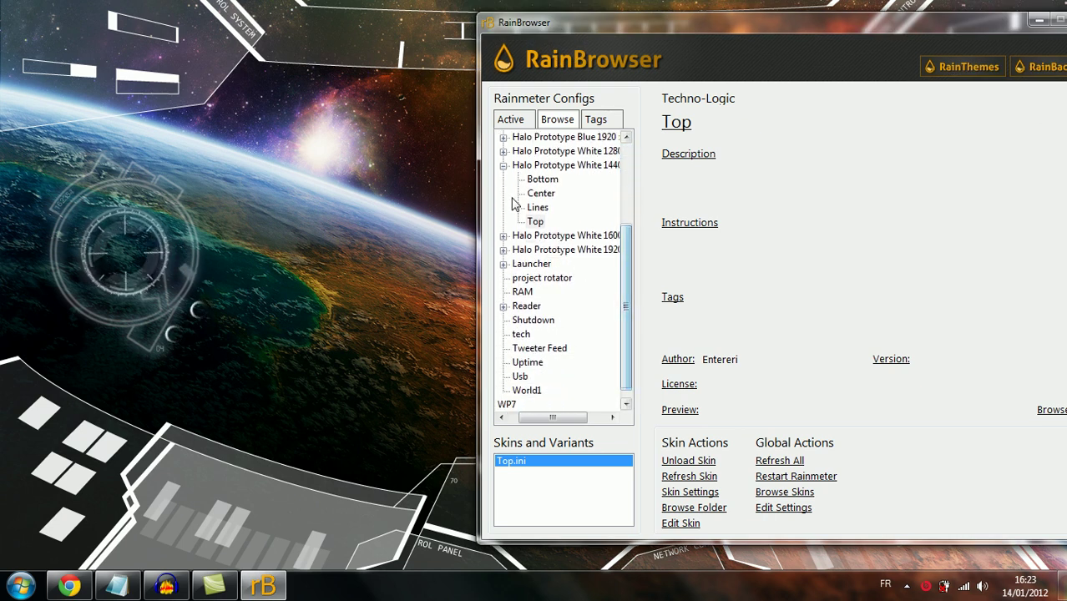
{"action": "left_click", "coordinate": [503, 165]}
{"action": "left_click", "coordinate": [280, 584]}
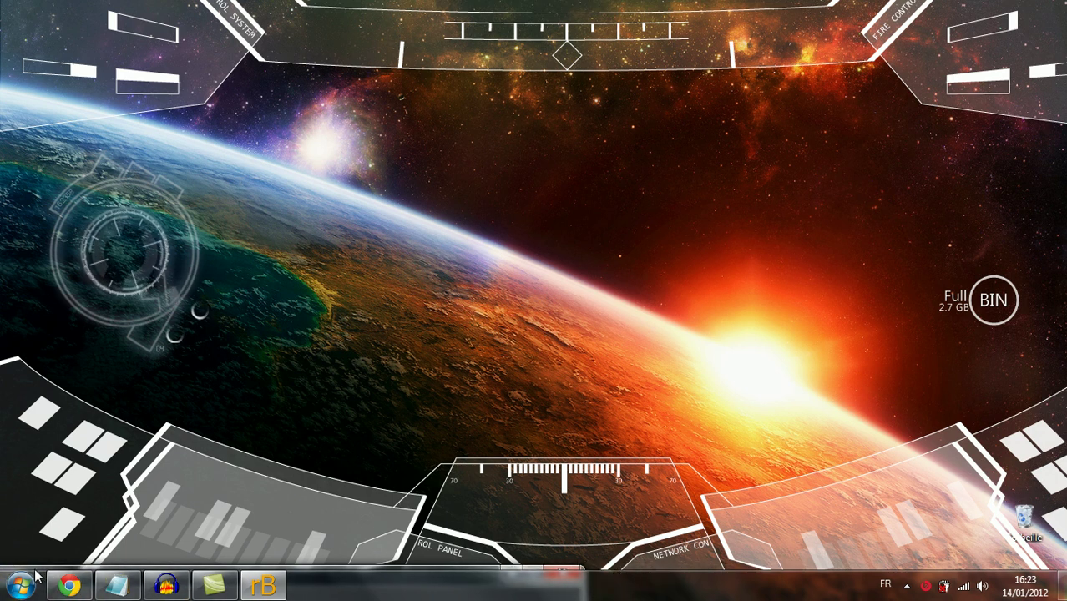
{"action": "left_click", "coordinate": [263, 584]}
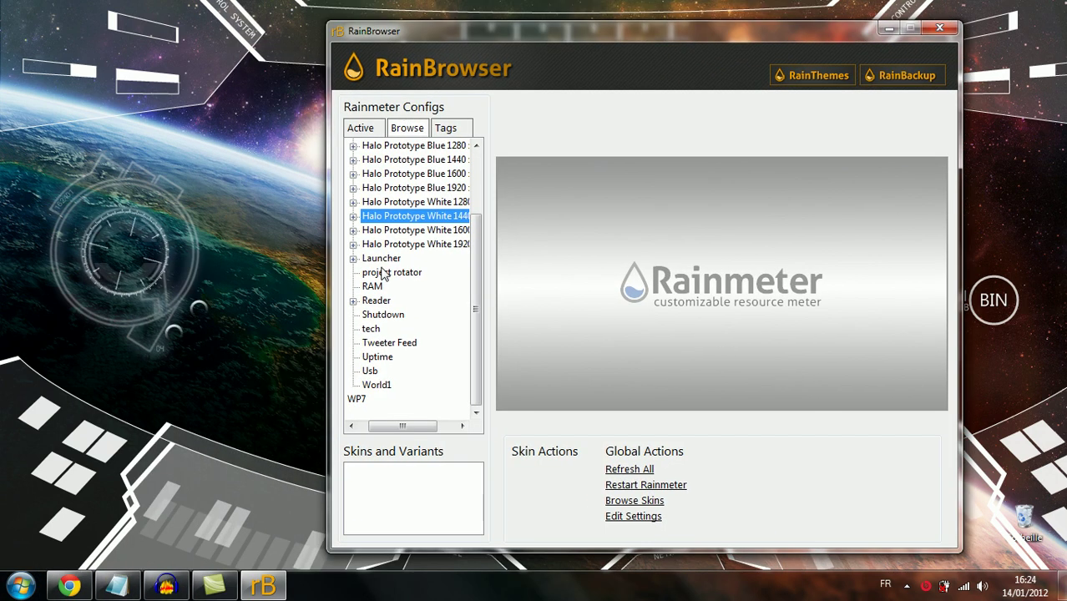
Look inside the Launcher group and display the details of the project rotator skin.
{"action": "left_click", "coordinate": [353, 259]}
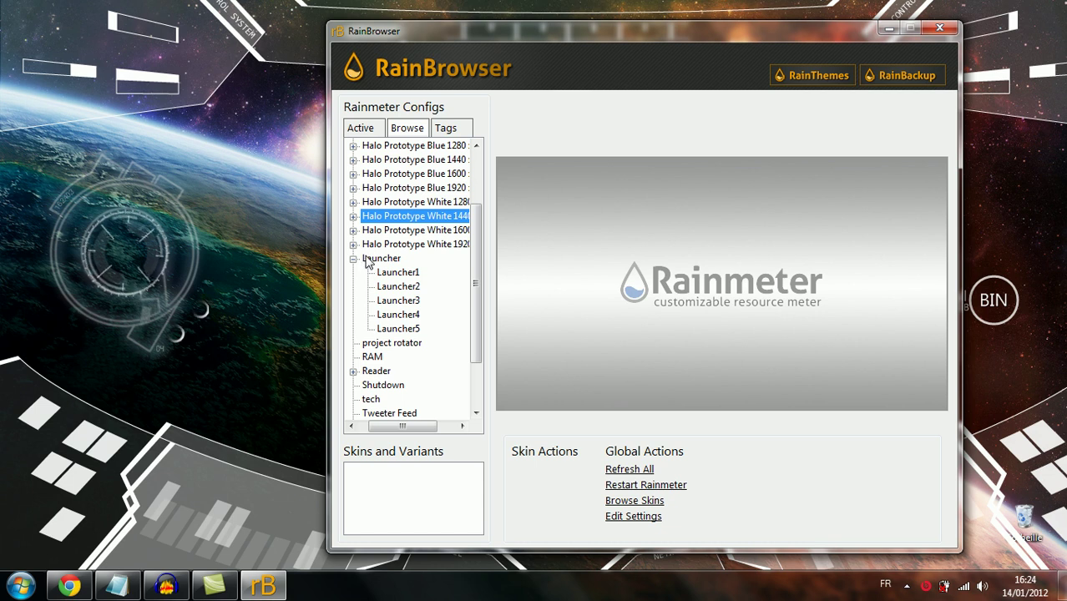
{"action": "left_click", "coordinate": [354, 259]}
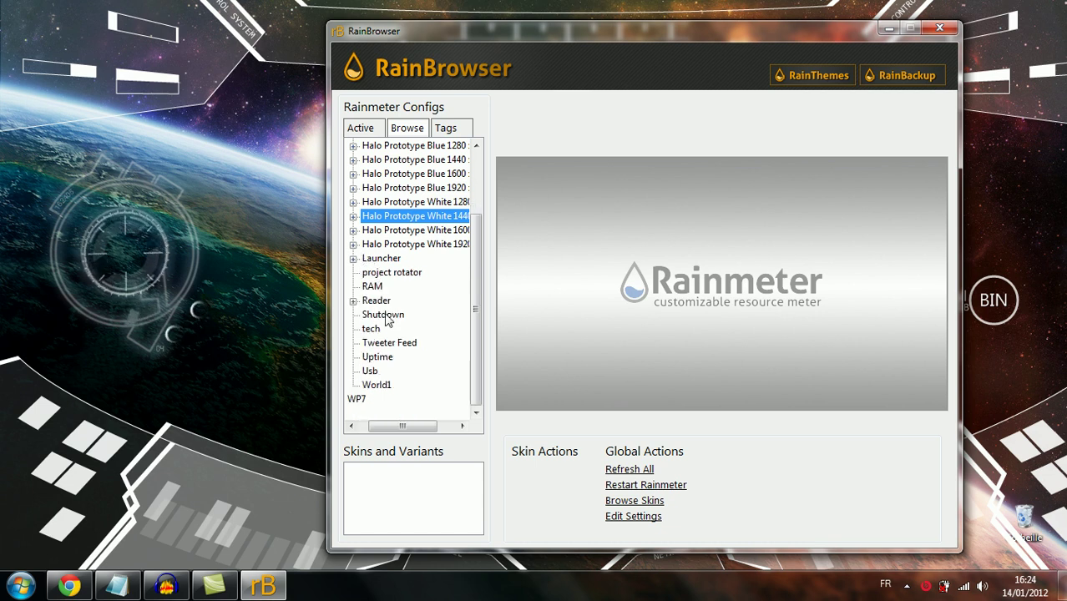
{"action": "left_click", "coordinate": [397, 274]}
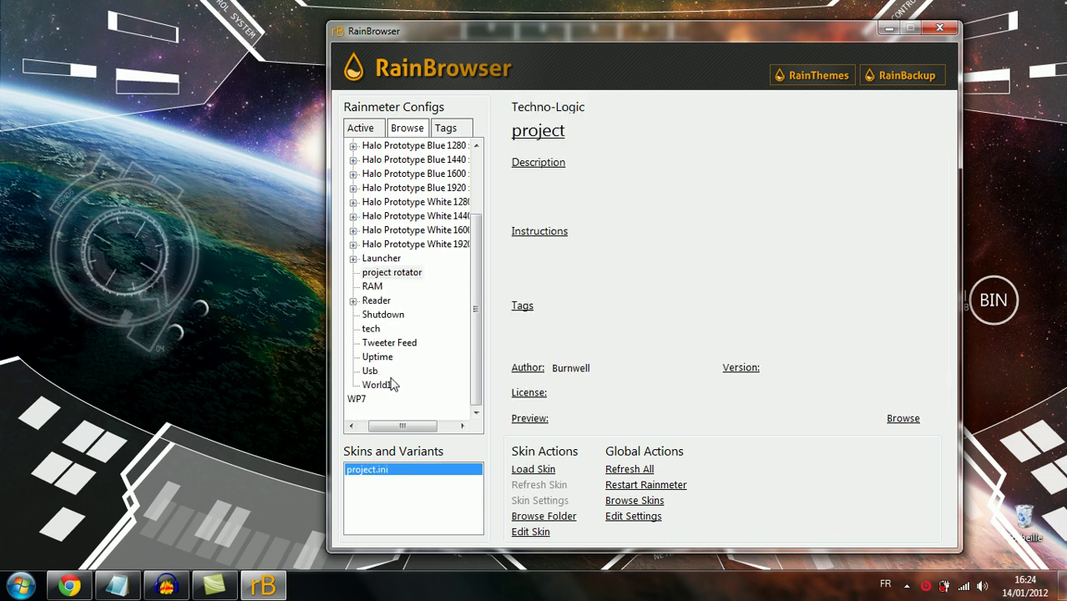
Load the RAM skin from the Techno-Logic configs and move the browser window aside to uncover its widget.
{"action": "left_click", "coordinate": [381, 343]}
{"action": "left_click", "coordinate": [382, 315]}
{"action": "left_click", "coordinate": [374, 301]}
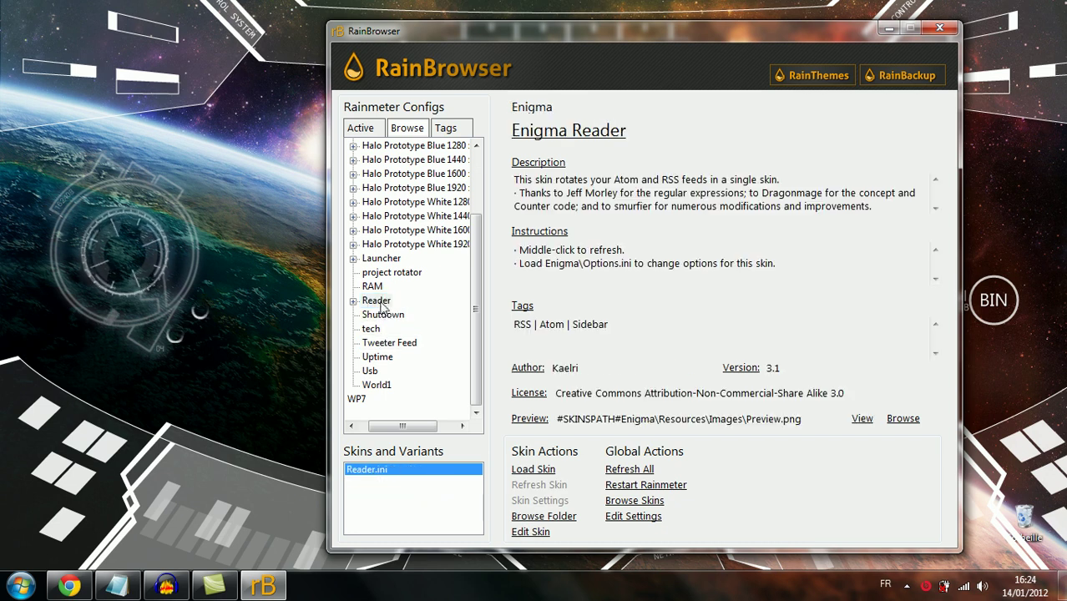
{"action": "left_click", "coordinate": [372, 286]}
{"action": "left_click", "coordinate": [535, 470]}
{"action": "left_click_drag", "start_coordinate": [788, 35], "coordinate": [623, 47]}
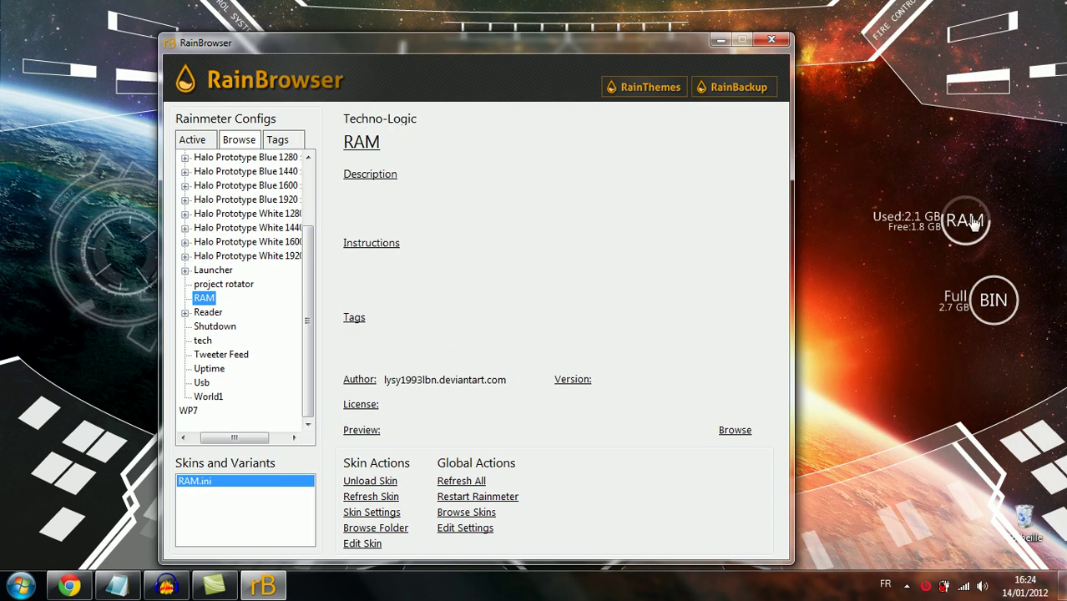
Try the RAM widget's Task Manager shortcut, close Task Manager, and shift the BIN widget slightly to line up beneath RAM.
{"action": "left_click", "coordinate": [1001, 241]}
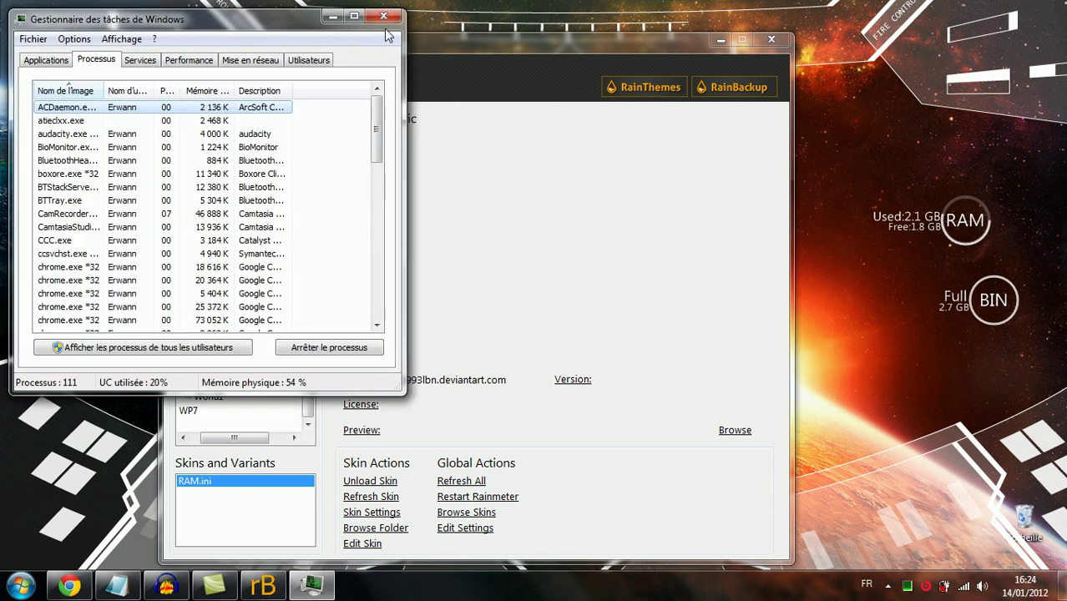
{"action": "left_click", "coordinate": [383, 16]}
{"action": "left_click_drag", "start_coordinate": [980, 329], "coordinate": [958, 324]}
Load the project.ini variant of the project rotator skin.
{"action": "left_click", "coordinate": [220, 284]}
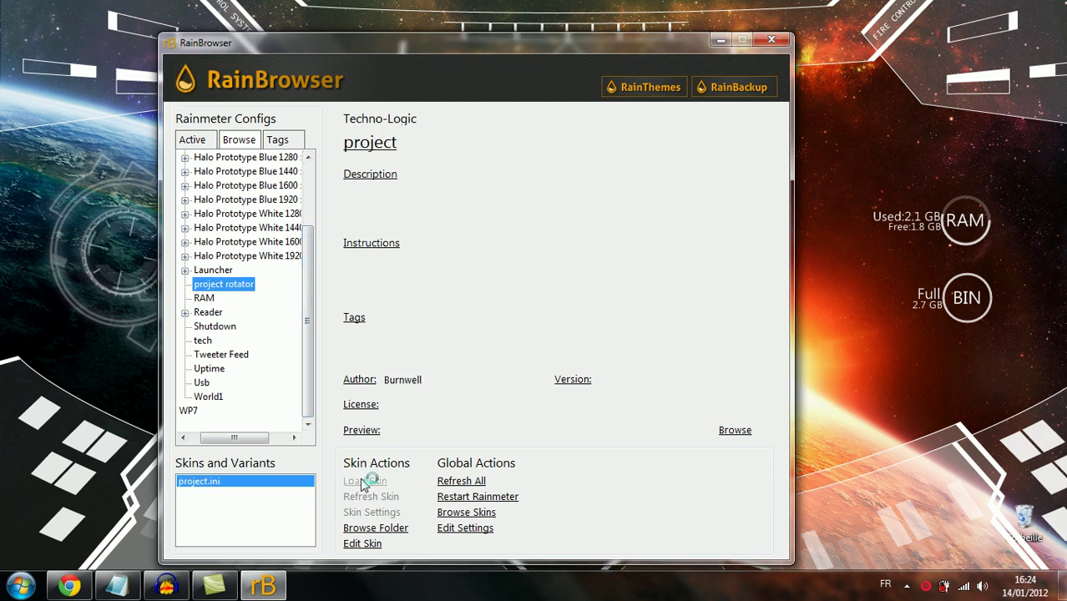
{"action": "left_click", "coordinate": [363, 482]}
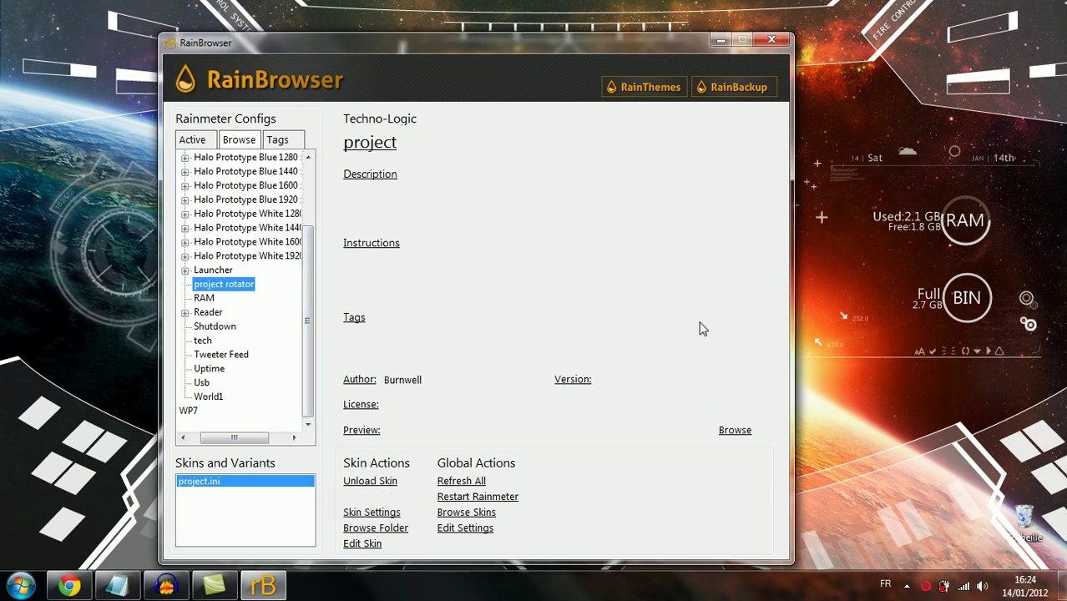
Try out the cpu and ram.ini.ini variant of the tech skin after looking through the Reader and Shutdown skins.
{"action": "double_click", "coordinate": [203, 312]}
{"action": "left_click", "coordinate": [205, 325]}
{"action": "double_click", "coordinate": [202, 315]}
{"action": "left_click", "coordinate": [204, 326]}
{"action": "left_click", "coordinate": [207, 342]}
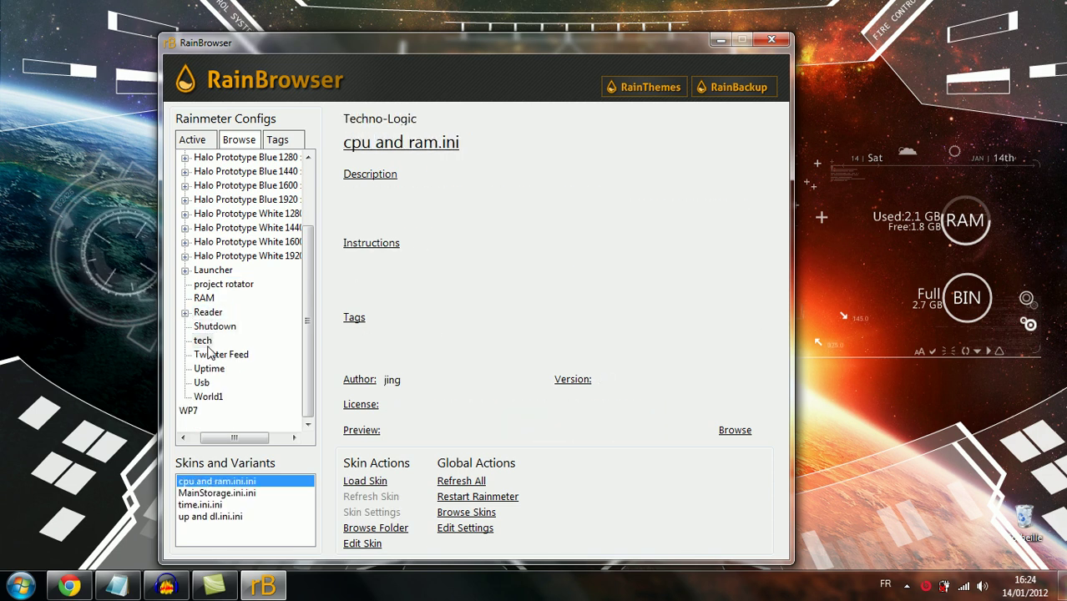
{"action": "left_click", "coordinate": [361, 482]}
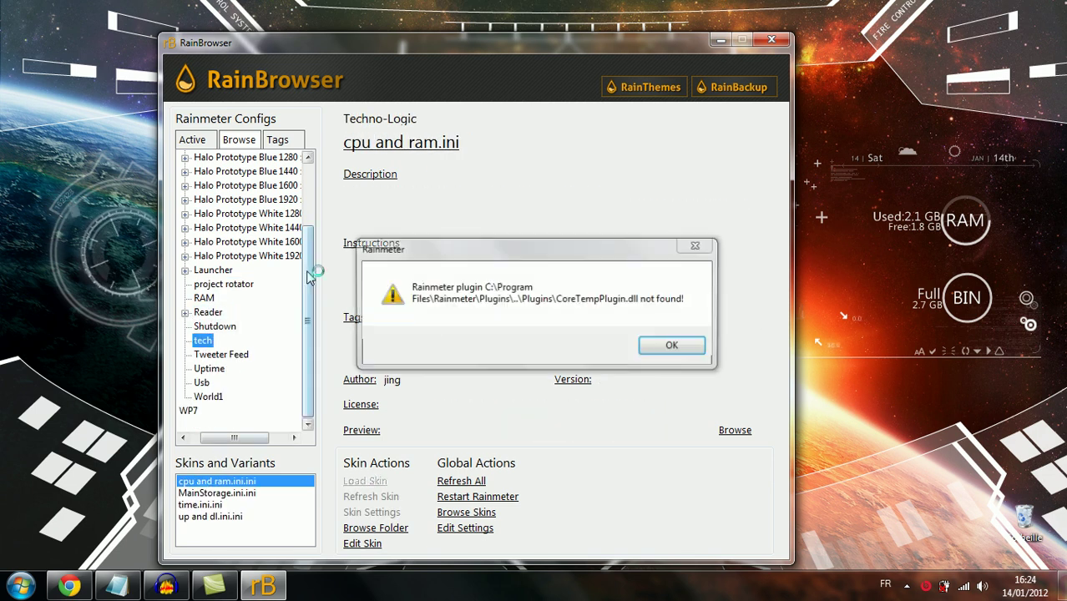
{"action": "left_click", "coordinate": [672, 344]}
{"action": "left_click", "coordinate": [698, 352]}
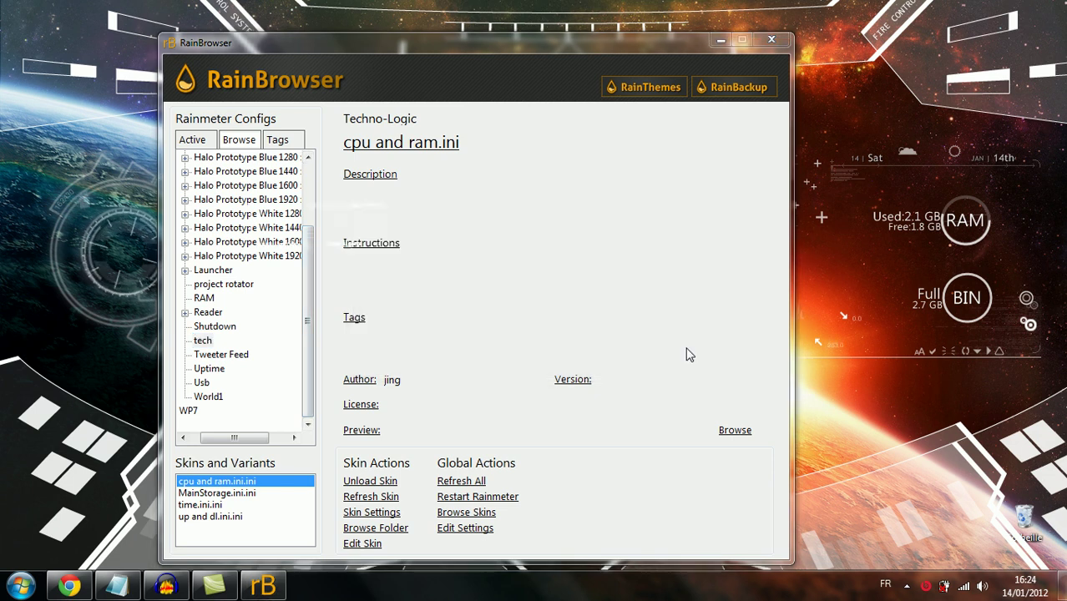
Display the Tweeter Feed skin's details, uncover the tech widget behind the browser window, and deactivate its loaded variant from the desktop.
{"action": "left_click", "coordinate": [210, 315]}
{"action": "left_click", "coordinate": [208, 328]}
{"action": "left_click", "coordinate": [205, 341]}
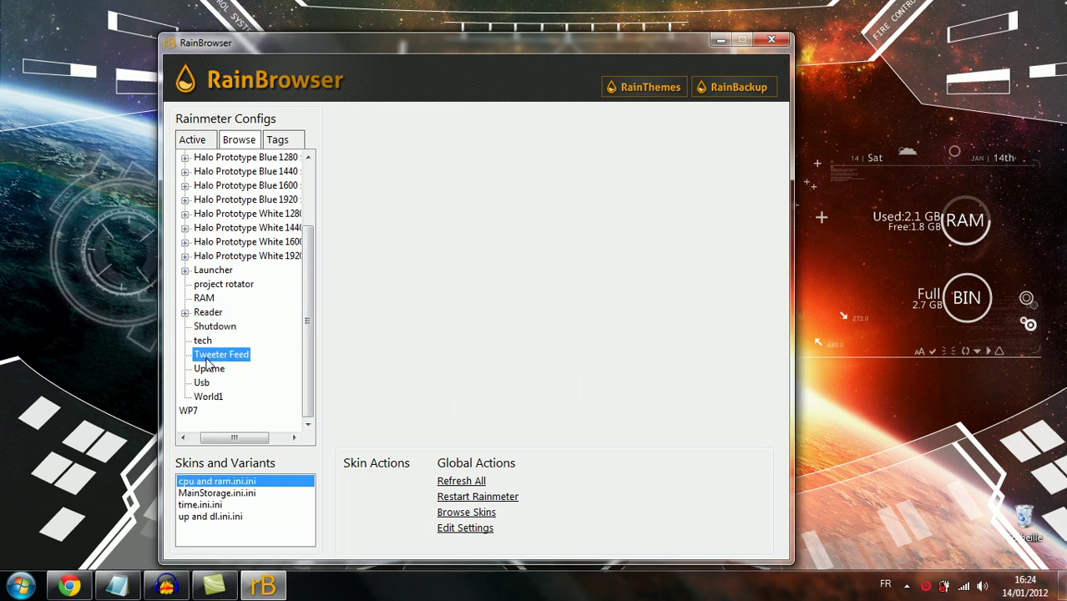
{"action": "left_click", "coordinate": [210, 356]}
{"action": "left_click_drag", "start_coordinate": [495, 64], "coordinate": [521, 134]}
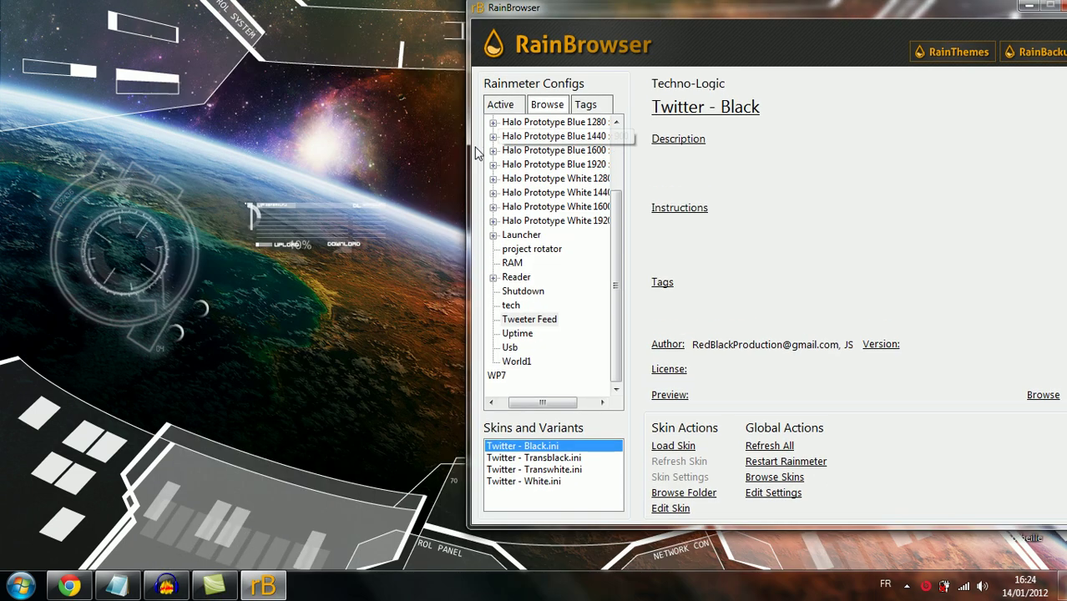
{"action": "right_click", "coordinate": [375, 205]}
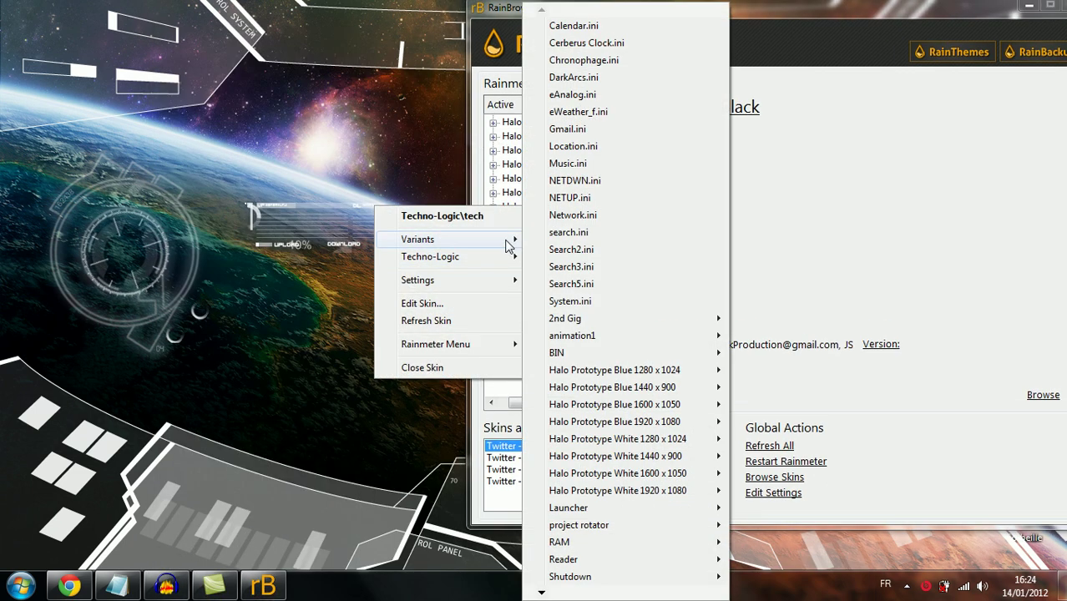
{"action": "mouse_move", "coordinate": [511, 239]}
{"action": "left_click", "coordinate": [547, 242]}
{"action": "left_click_drag", "start_coordinate": [561, 46], "coordinate": [320, 38]}
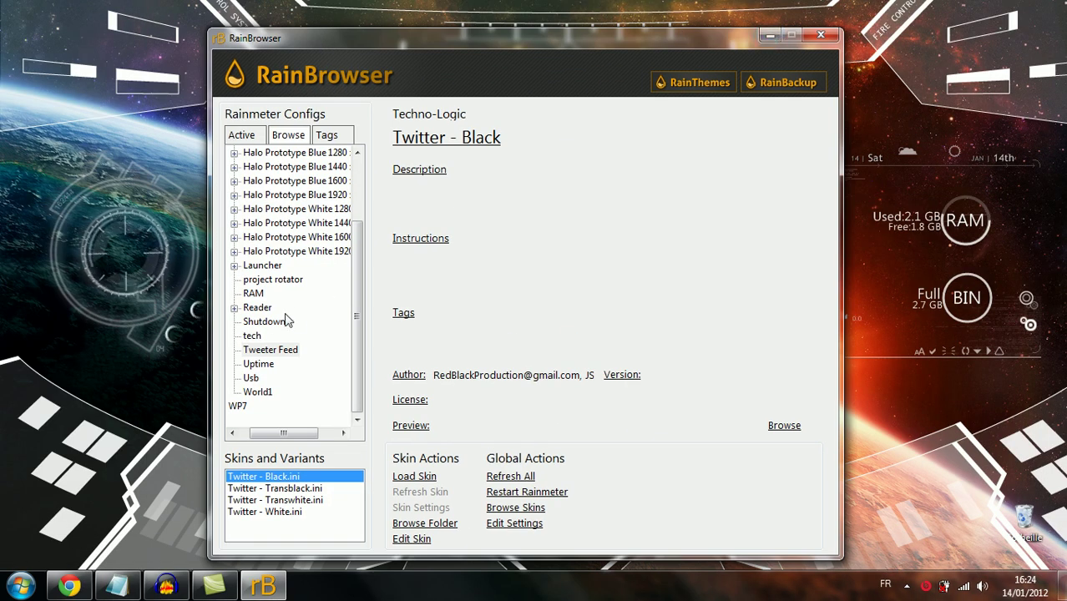
Look through the World1, Usb, Tweeter Feed and Shutdown skins, and close RainBrowser.
{"action": "left_click", "coordinate": [257, 392]}
{"action": "left_click", "coordinate": [250, 377]}
{"action": "left_click", "coordinate": [270, 350]}
{"action": "left_click", "coordinate": [264, 321]}
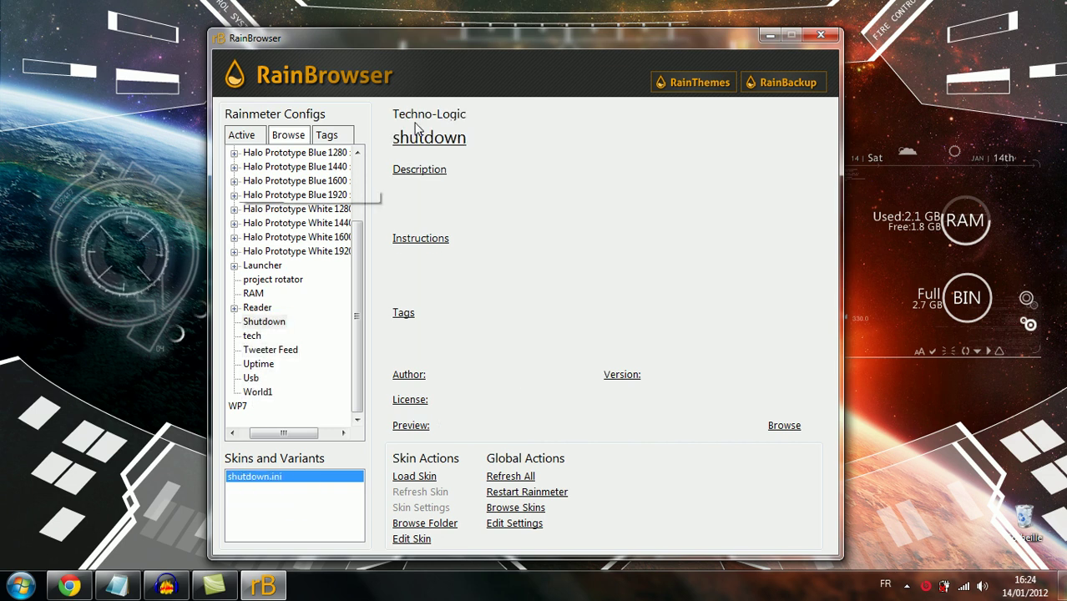
{"action": "left_click", "coordinate": [820, 34]}
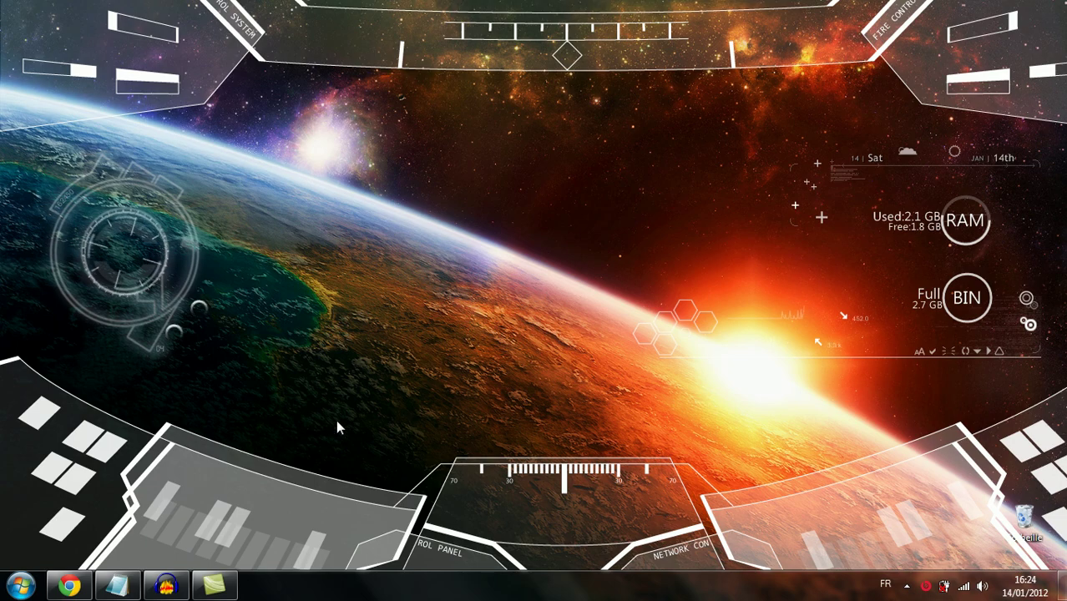
Switch to Chrome to view the Techno-Logic download page briefly, and return to the desktop.
{"action": "left_click", "coordinate": [69, 585]}
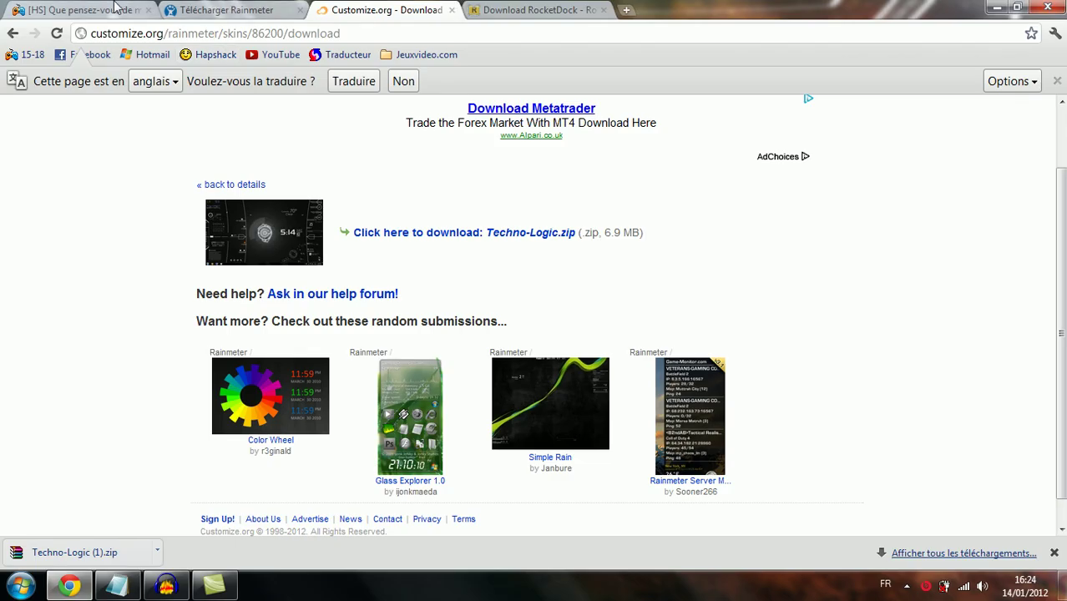
{"action": "left_click", "coordinate": [993, 7]}
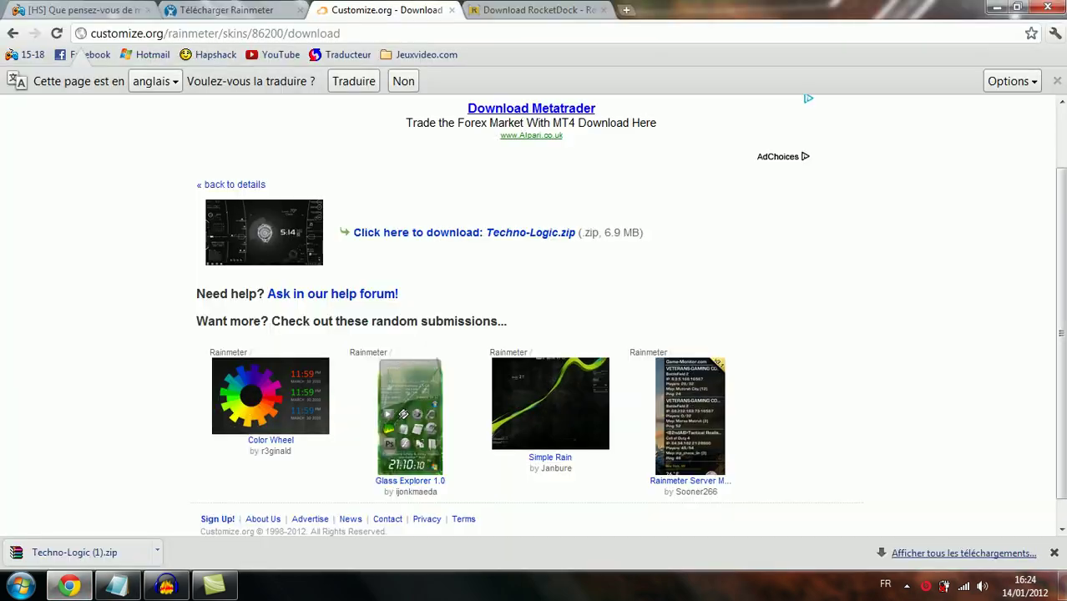
{"action": "left_click", "coordinate": [995, 7]}
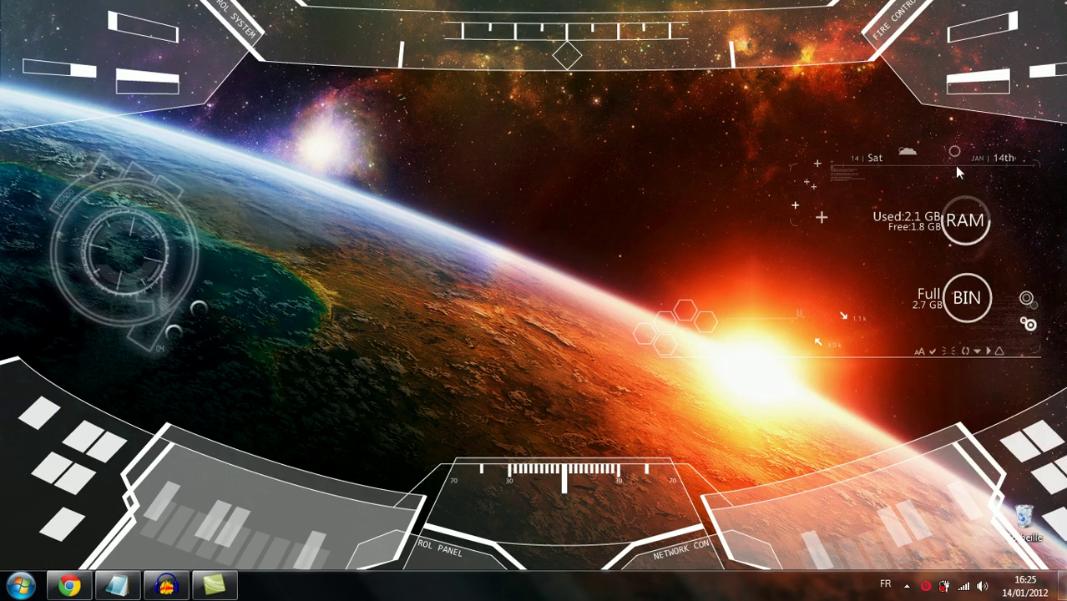
Add the Horloge clock gadget to the desktop twice from the Windows gadget gallery, and close the gallery.
{"action": "right_click", "coordinate": [340, 268]}
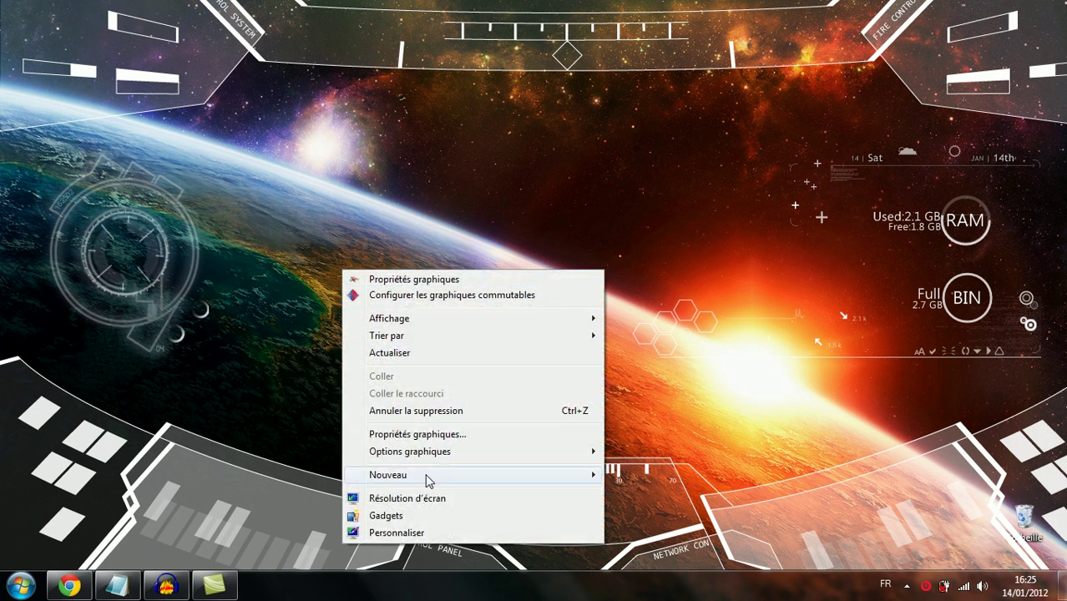
{"action": "left_click", "coordinate": [428, 516]}
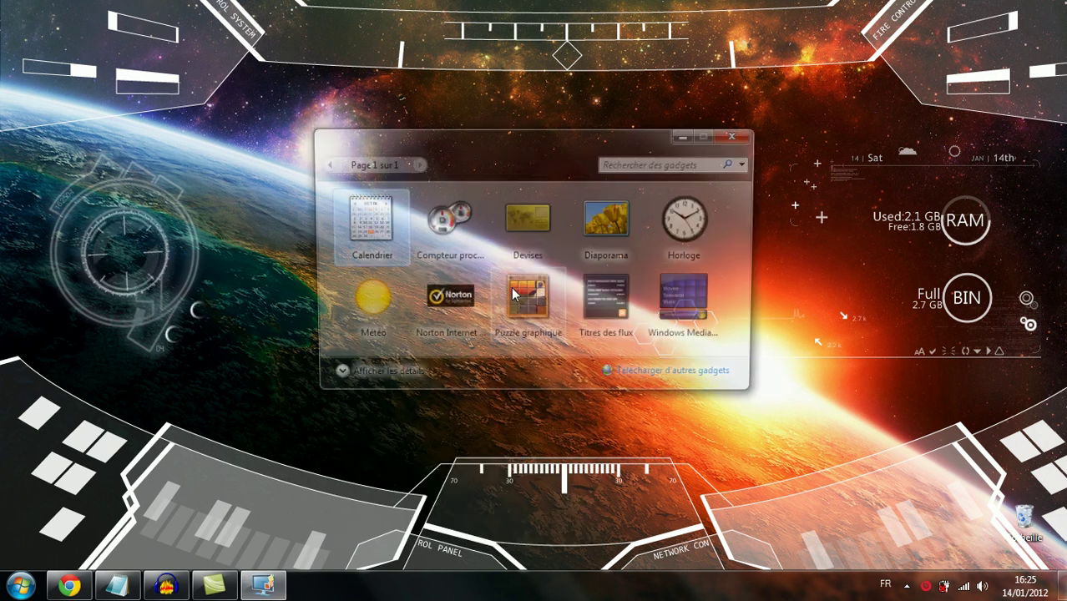
{"action": "double_click", "coordinate": [718, 232]}
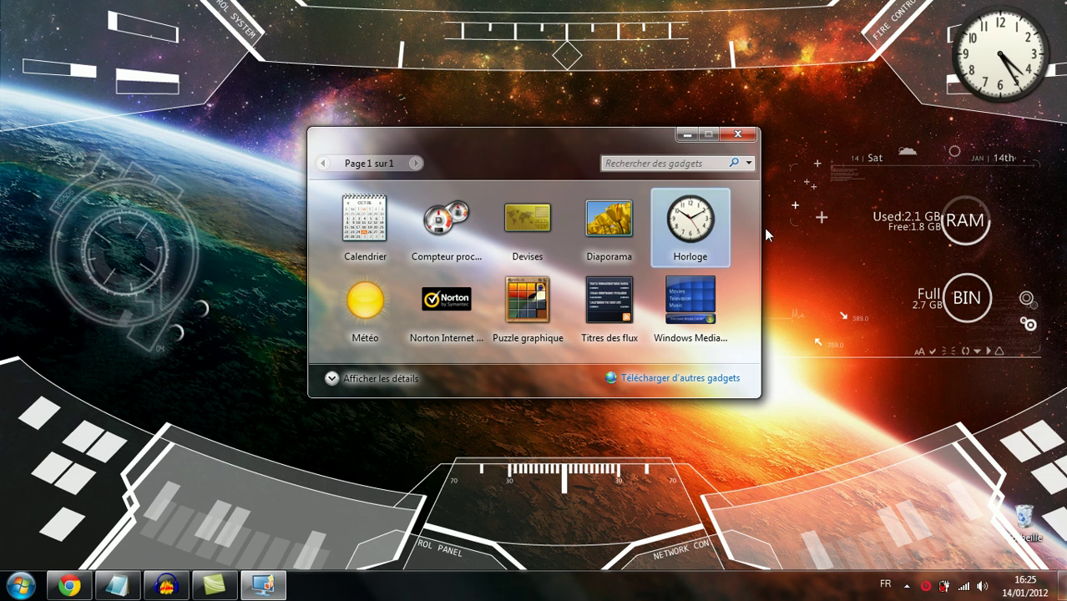
{"action": "double_click", "coordinate": [709, 212]}
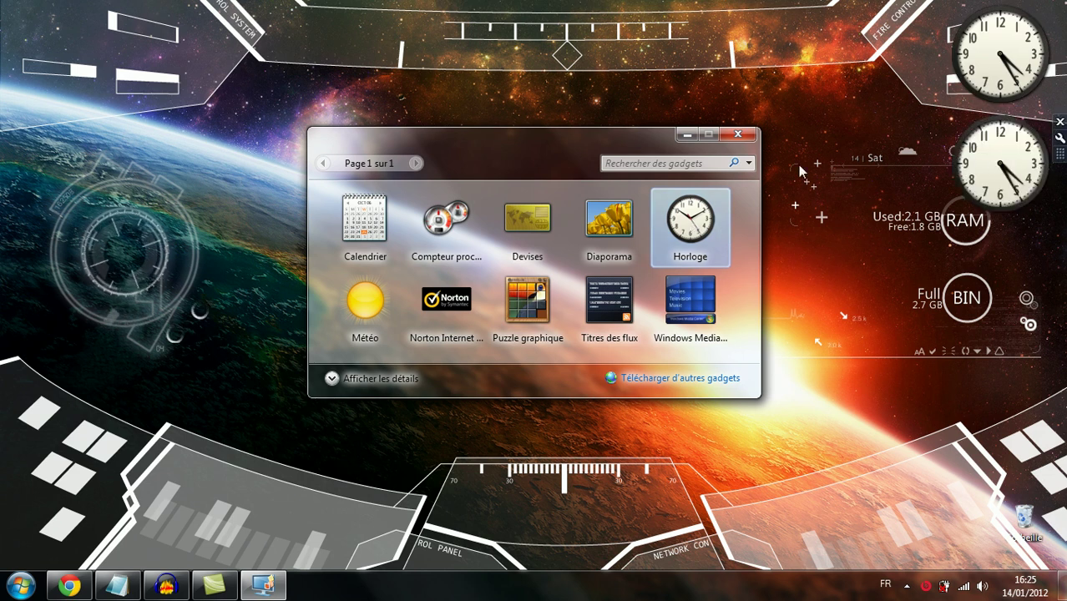
{"action": "left_click", "coordinate": [737, 134]}
Change the Horloge gadget to the plain silver face without numerals and place the clock inside the circular HUD ring.
{"action": "left_click_drag", "start_coordinate": [999, 159], "coordinate": [396, 354]}
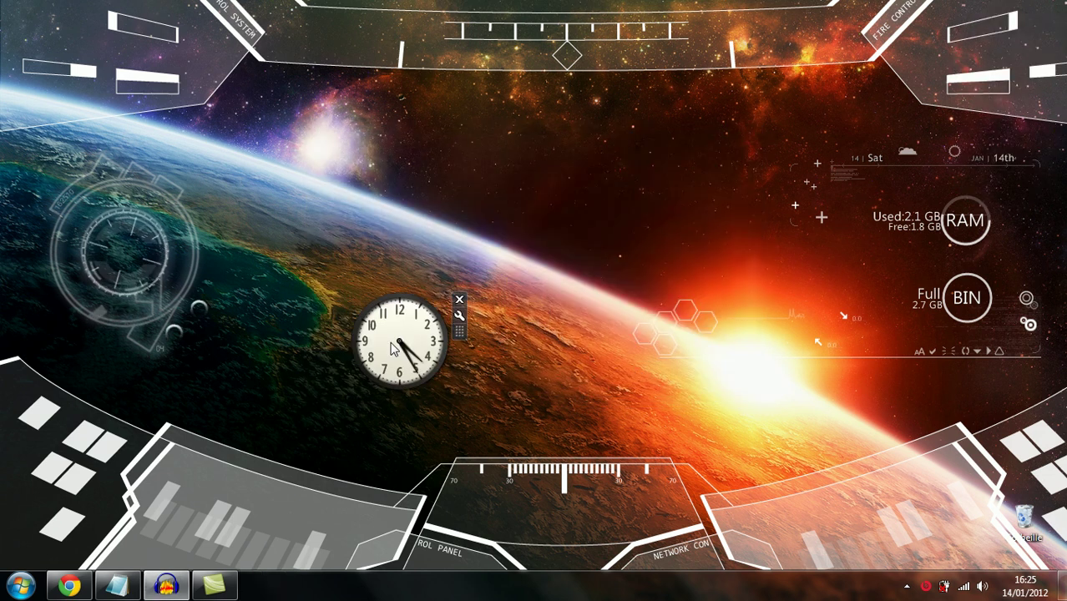
{"action": "left_click", "coordinate": [459, 315]}
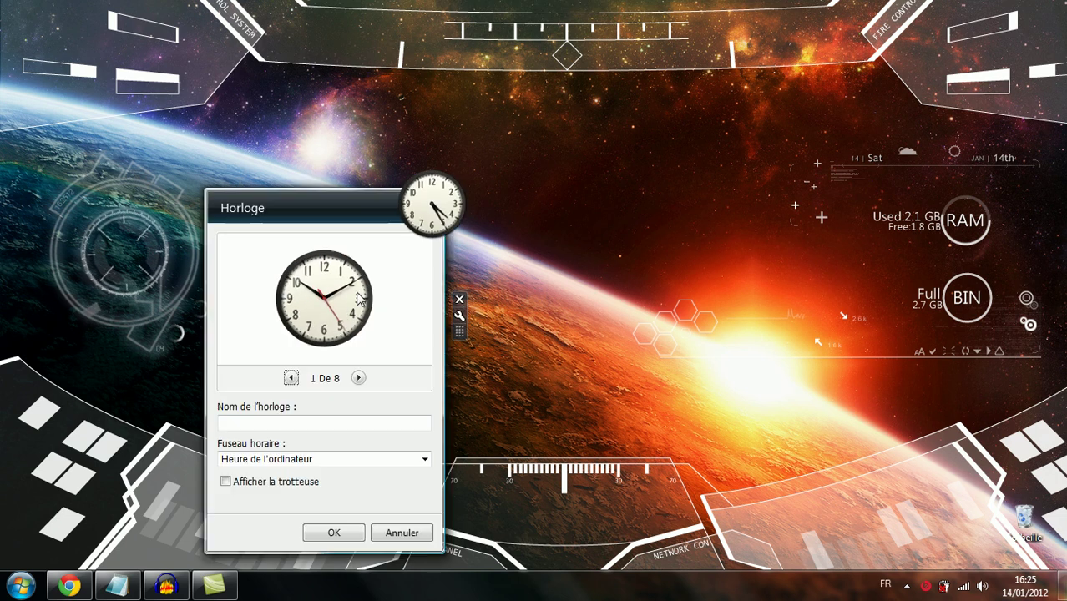
{"action": "left_click", "coordinate": [358, 378]}
{"action": "left_click", "coordinate": [334, 532]}
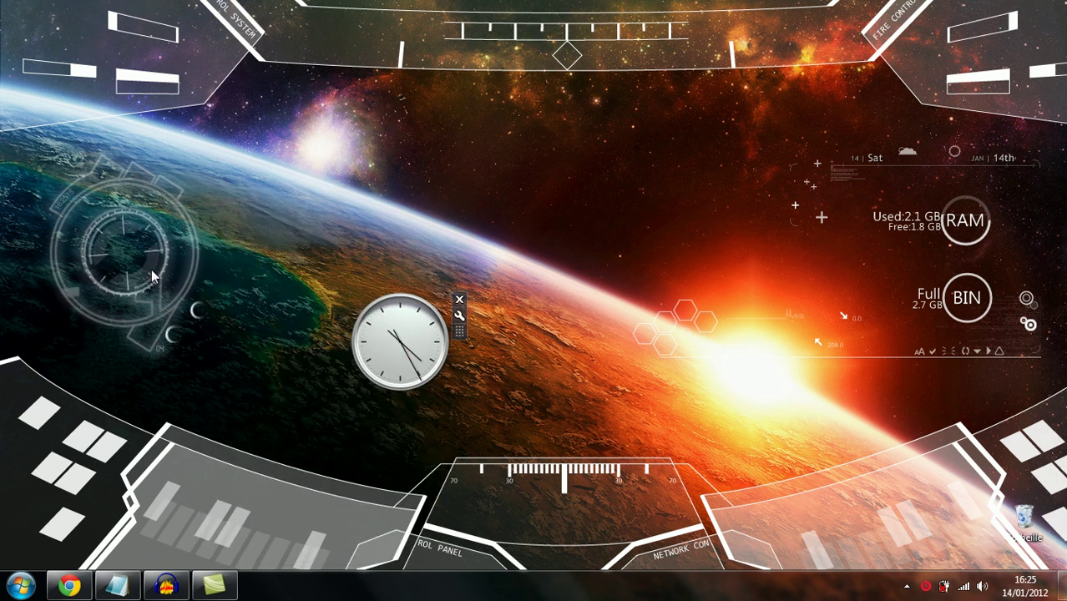
{"action": "left_click_drag", "start_coordinate": [415, 336], "coordinate": [138, 242]}
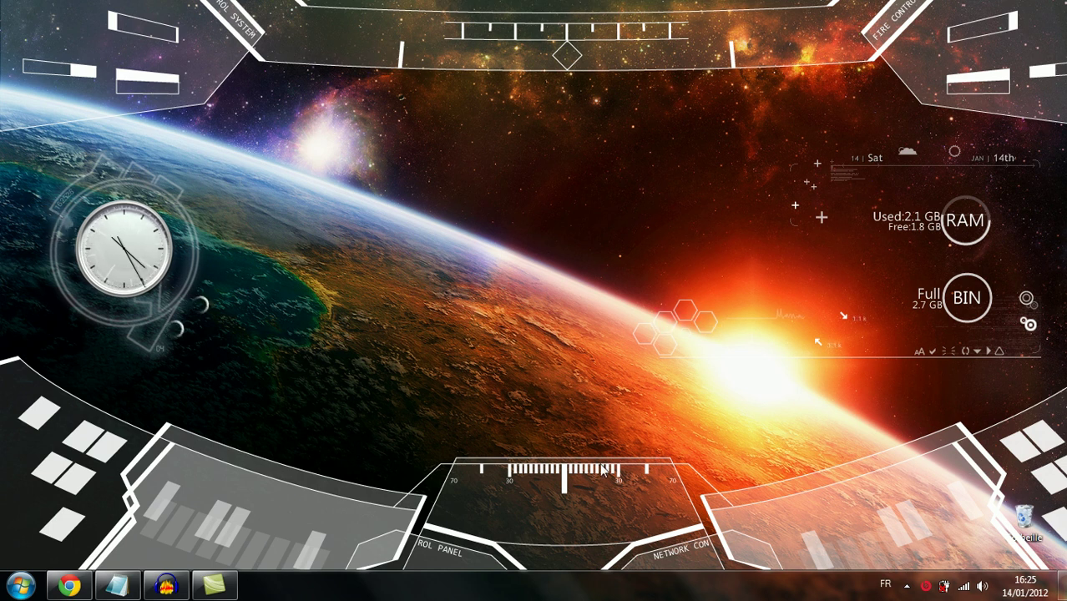
{"action": "right_click", "coordinate": [288, 506]}
{"action": "left_click", "coordinate": [531, 187]}
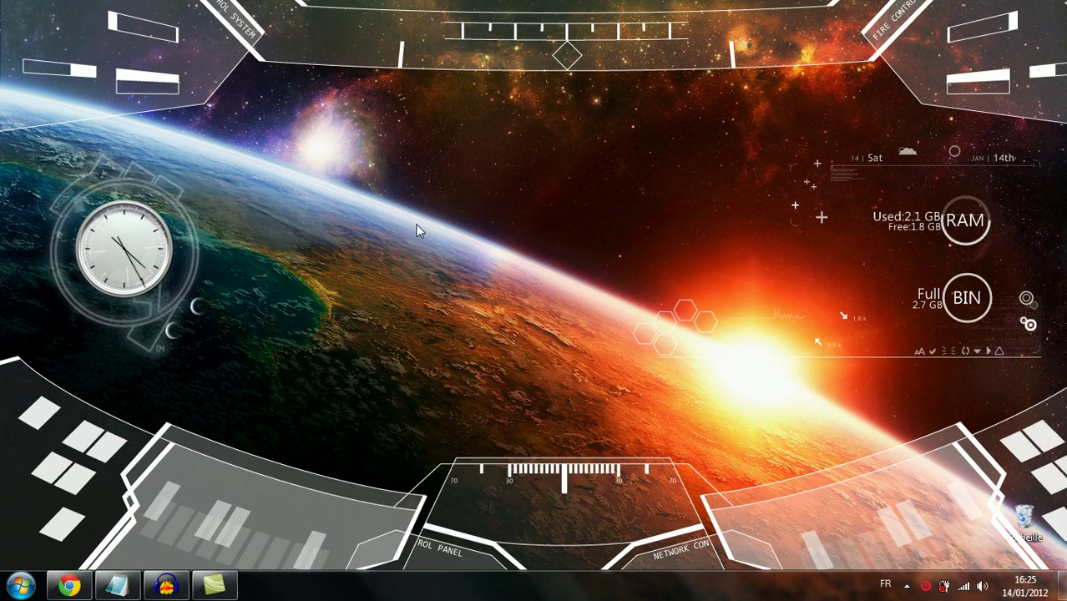
Switch to Chrome to view the RocketDock download page, and minimize the browser.
{"action": "left_click", "coordinate": [69, 585]}
{"action": "left_click", "coordinate": [473, 10]}
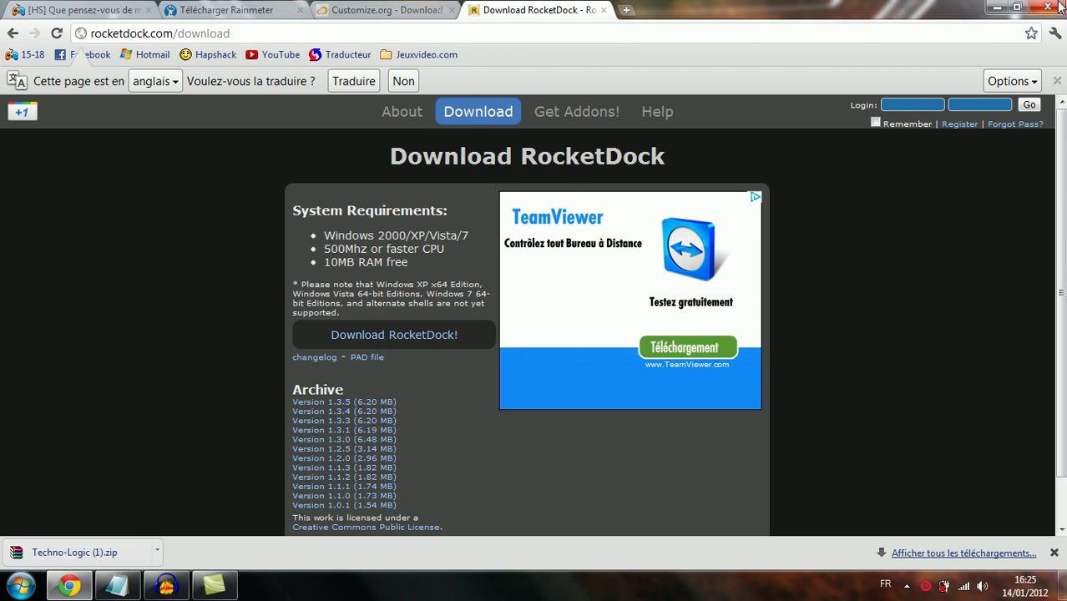
{"action": "left_click", "coordinate": [994, 7]}
Search the computer's programs for "rocketdock" and launch RocketDock.
{"action": "left_click", "coordinate": [20, 585]}
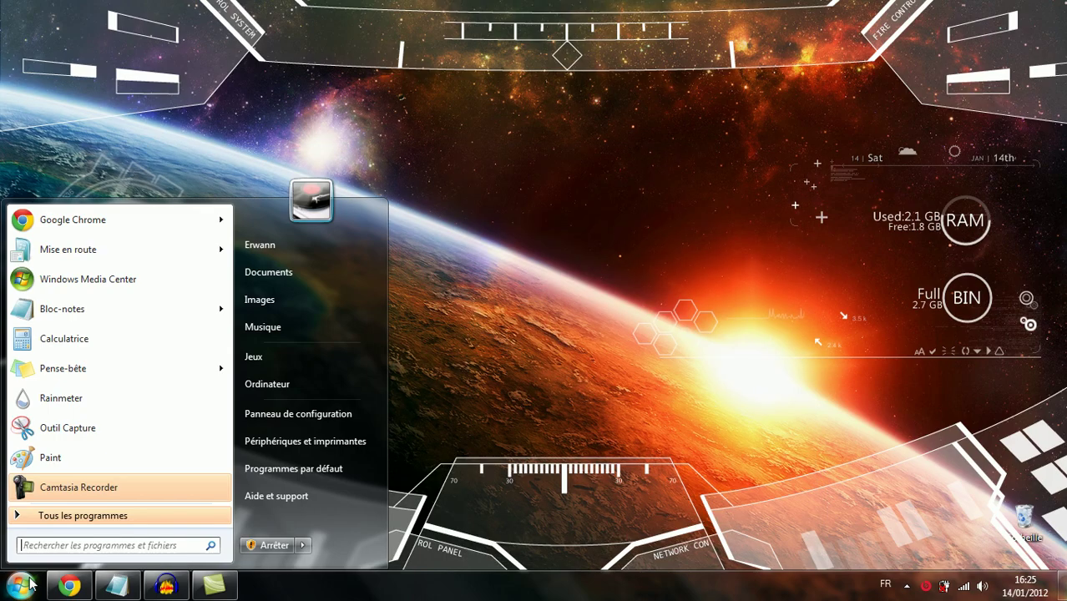
{"action": "type", "text": "rocketdock"}
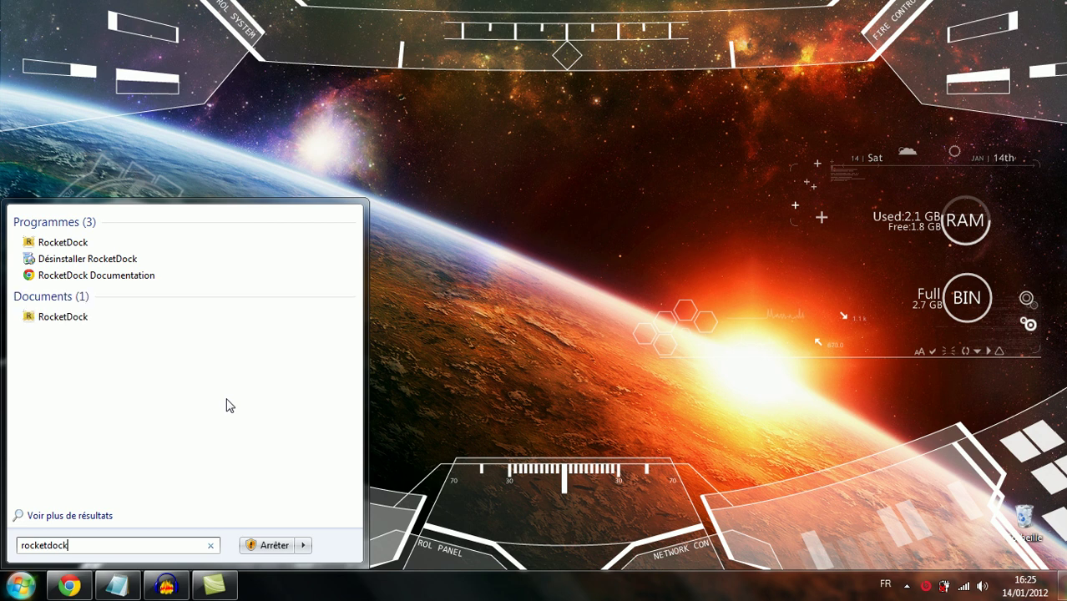
{"action": "left_click", "coordinate": [106, 321]}
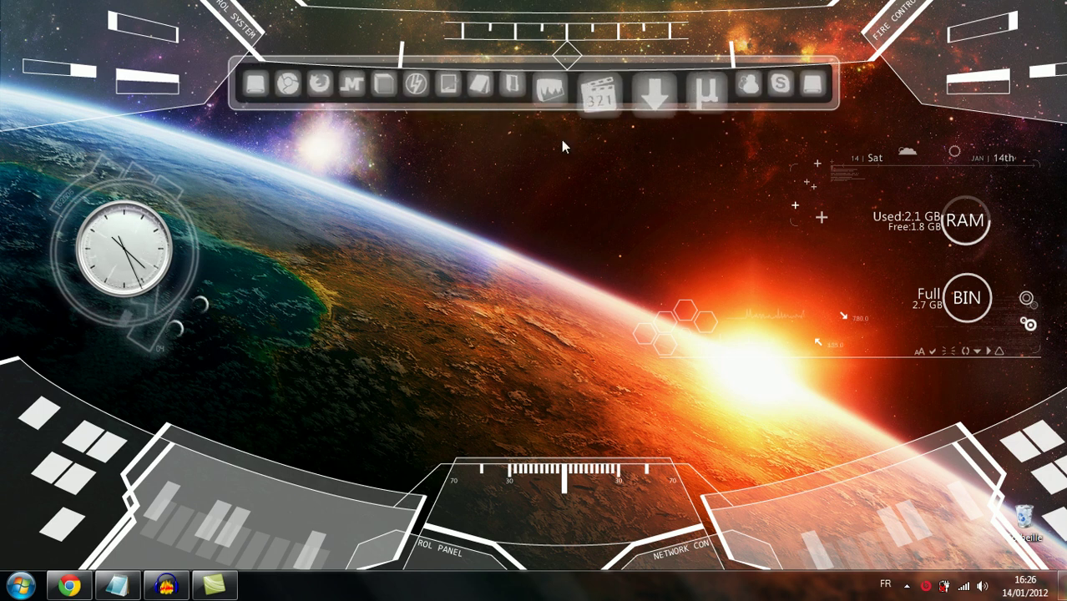
Open the properties of the dock's Anti-Malware shortcut, view its target file location, and close the file browser without changing the target.
{"action": "right_click", "coordinate": [389, 99]}
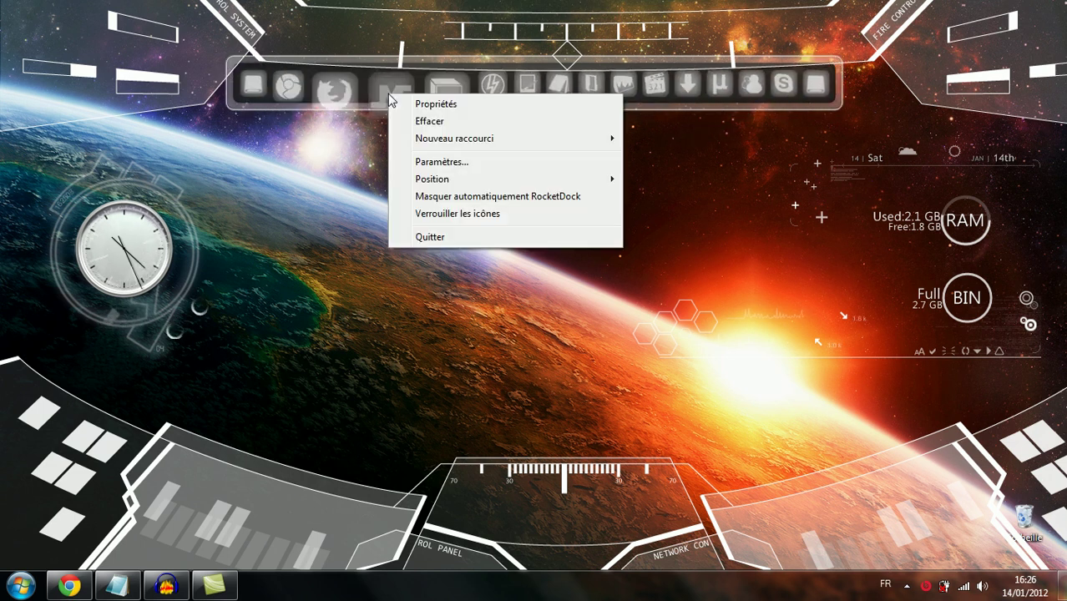
{"action": "left_click", "coordinate": [402, 103]}
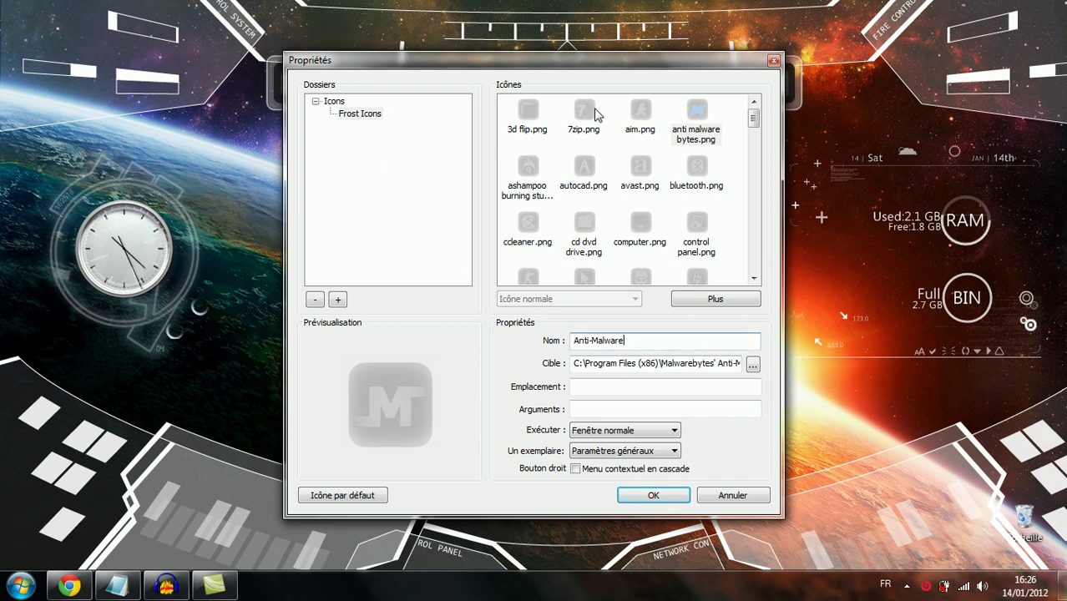
{"action": "mouse_move", "coordinate": [513, 88]}
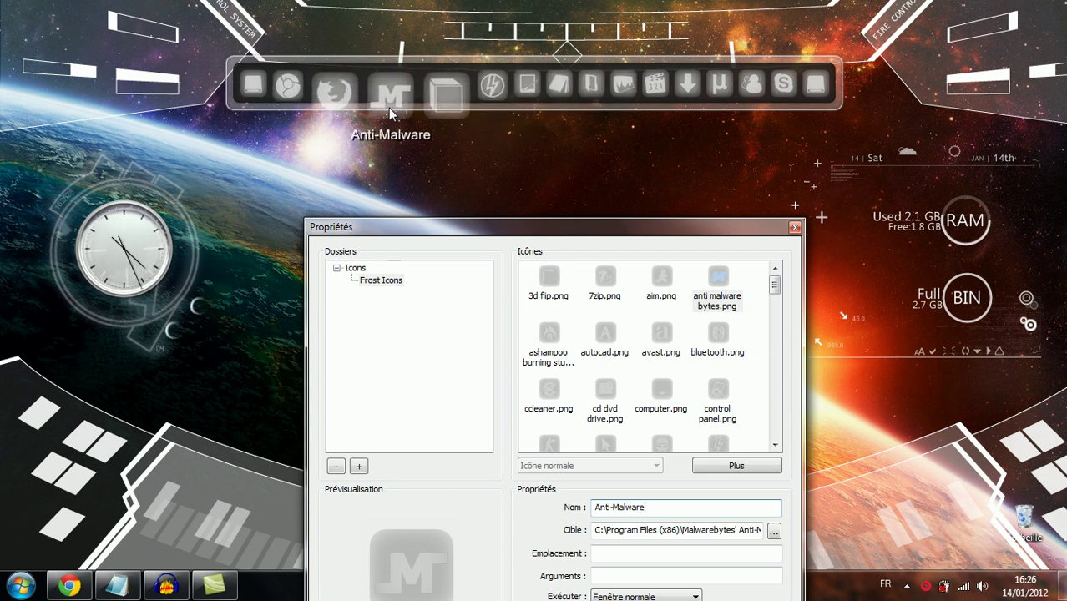
{"action": "left_click_drag", "start_coordinate": [464, 234], "coordinate": [427, 96]}
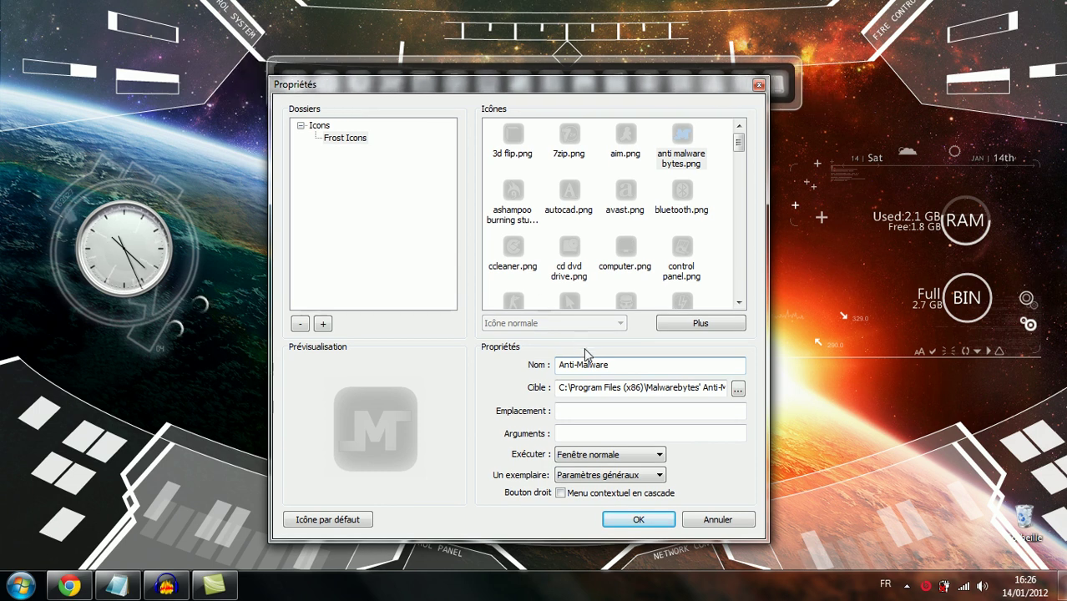
{"action": "left_click", "coordinate": [738, 390]}
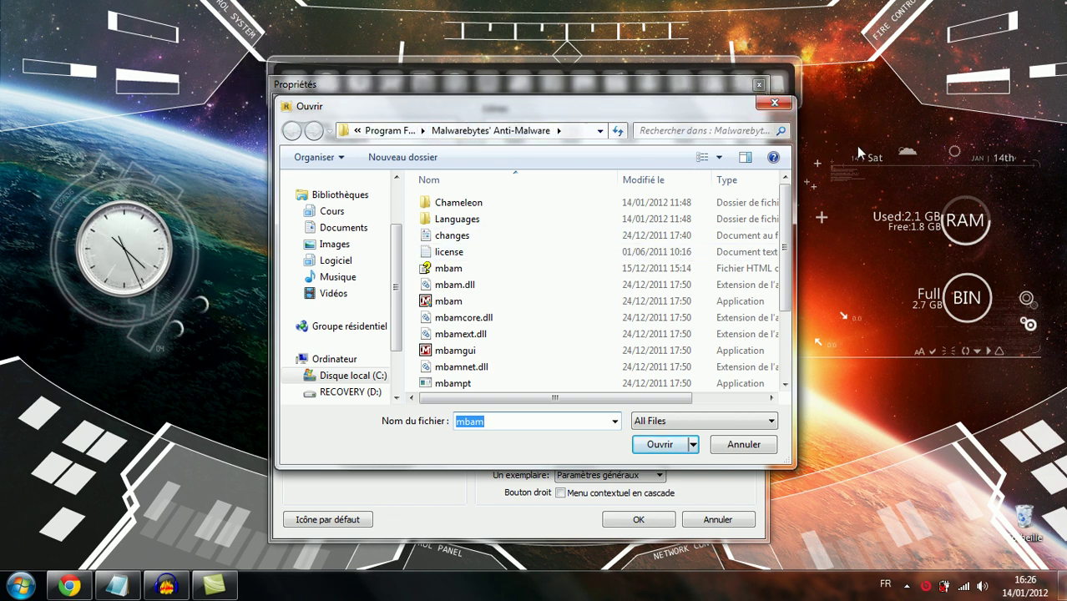
{"action": "left_click", "coordinate": [789, 105]}
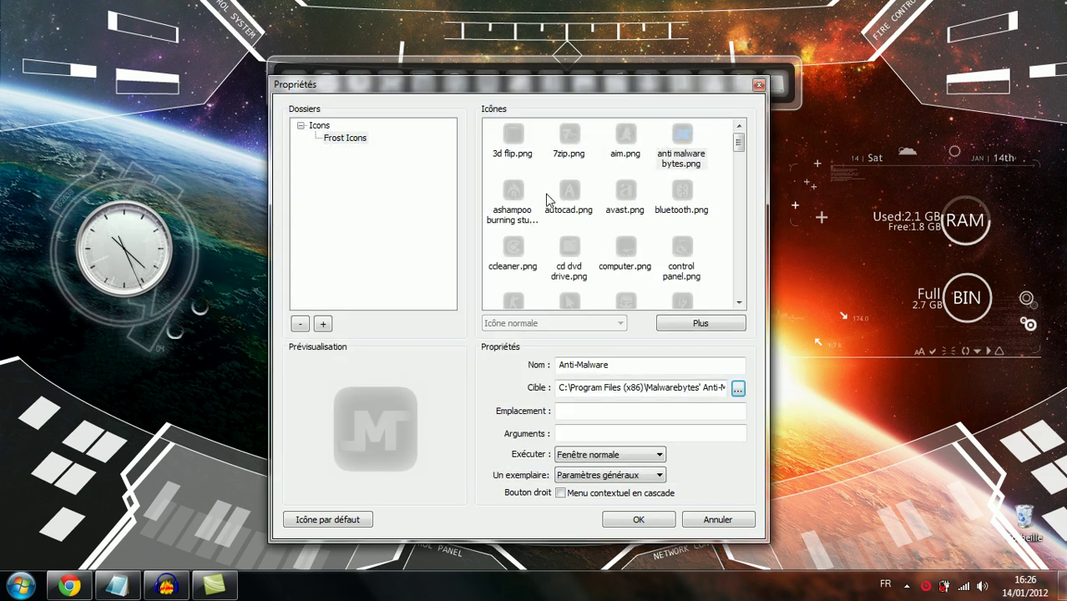
Preview alternative Frost icons for the Anti-Malware shortcut, including autocad.png, desktop.png, downloads.png and flashexp.png.
{"action": "left_click", "coordinate": [571, 199]}
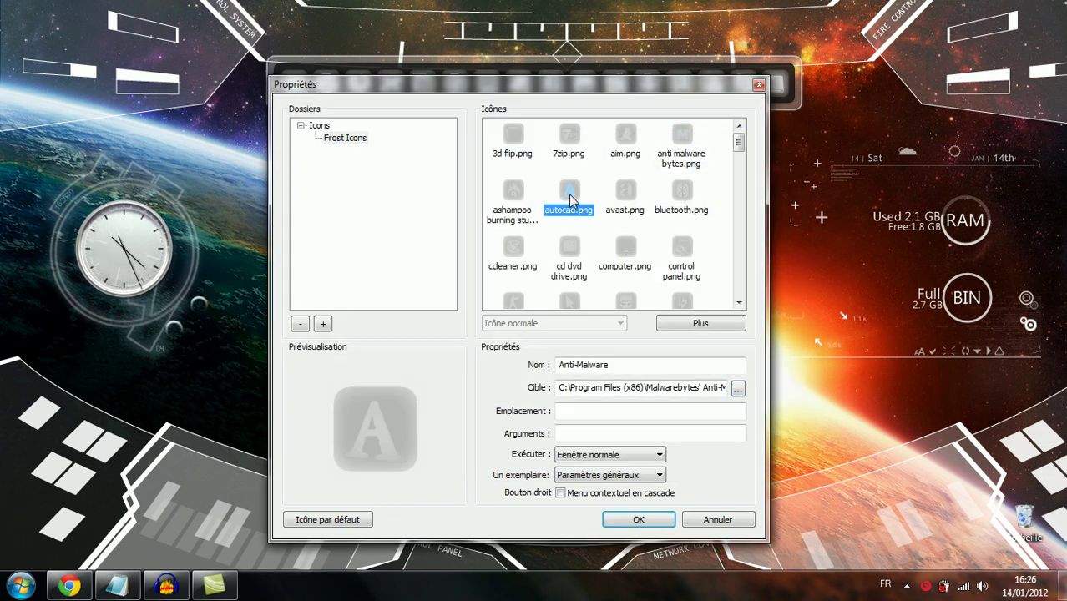
{"action": "left_click_drag", "start_coordinate": [736, 142], "coordinate": [740, 170]}
{"action": "left_click", "coordinate": [625, 171]}
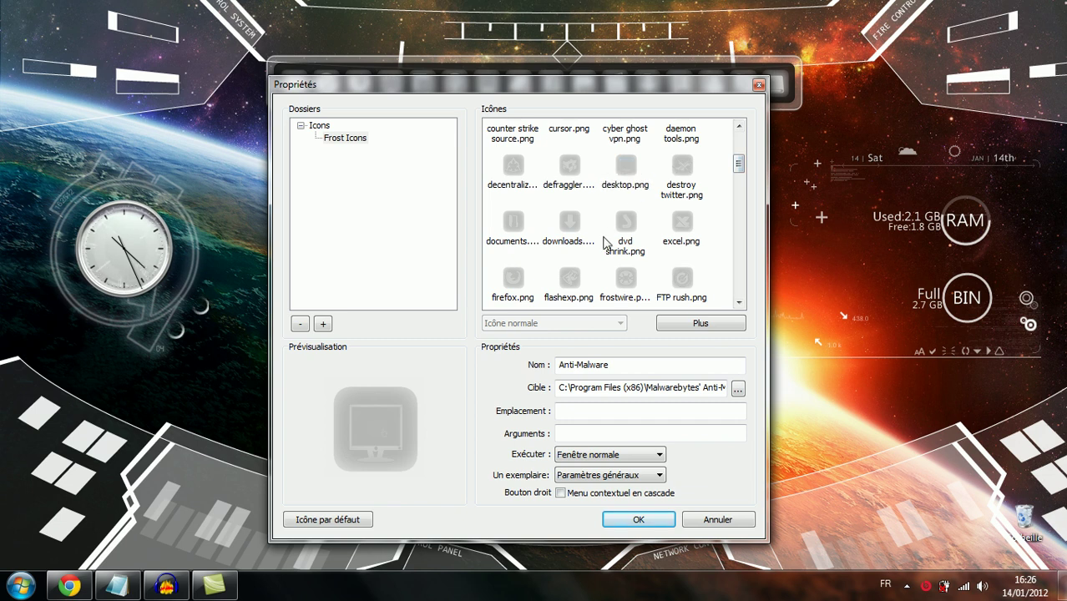
{"action": "left_click", "coordinate": [625, 240]}
{"action": "left_click", "coordinate": [569, 226]}
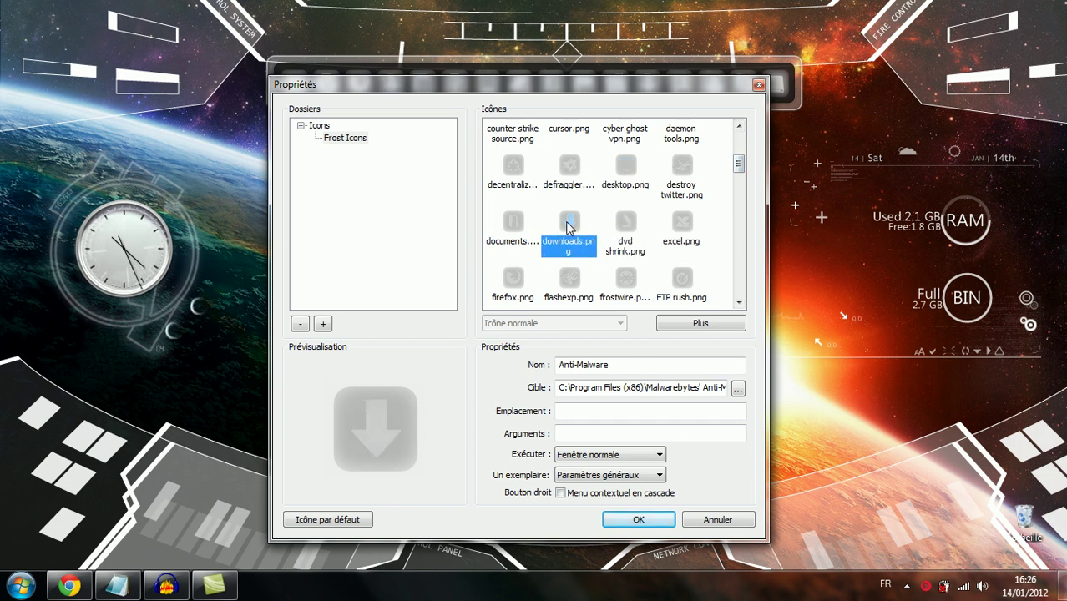
{"action": "left_click", "coordinate": [531, 228]}
{"action": "left_click", "coordinate": [526, 281]}
{"action": "left_click", "coordinate": [565, 285]}
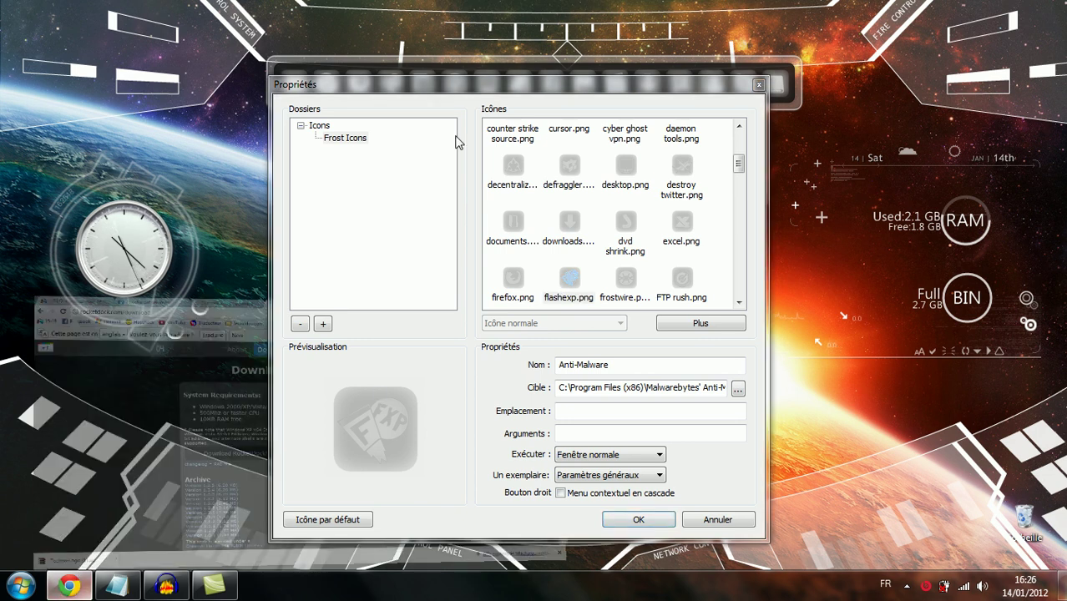
Switch to Chrome and open the Icons category of the RocketDock site's add-ons.
{"action": "left_click", "coordinate": [74, 580]}
{"action": "left_click", "coordinate": [617, 10]}
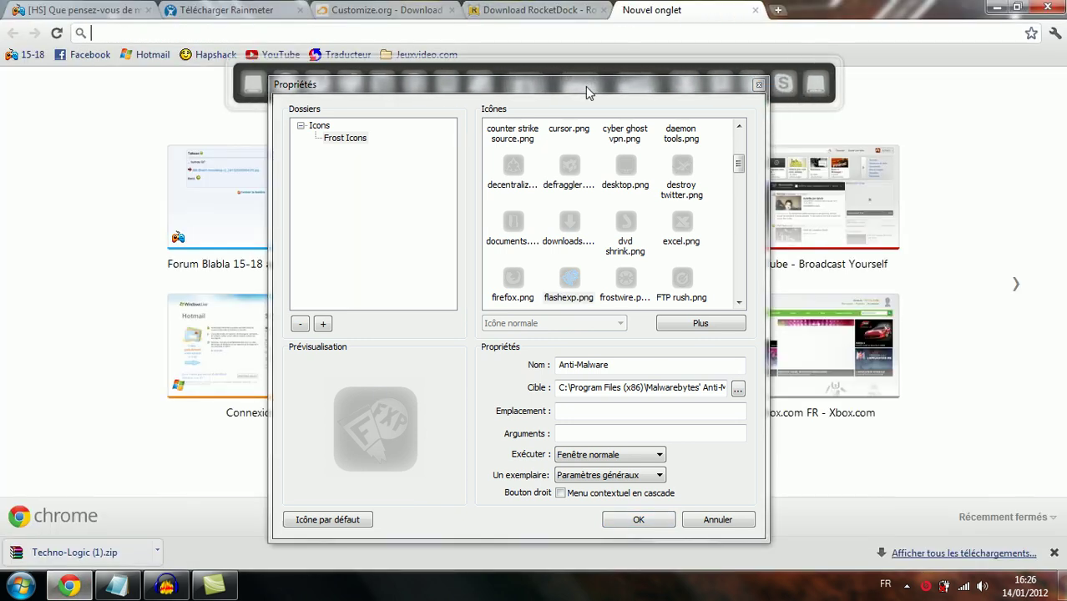
{"action": "key", "text": "ctrl+shift+Tab"}
{"action": "left_click_drag", "start_coordinate": [659, 85], "coordinate": [839, 207]}
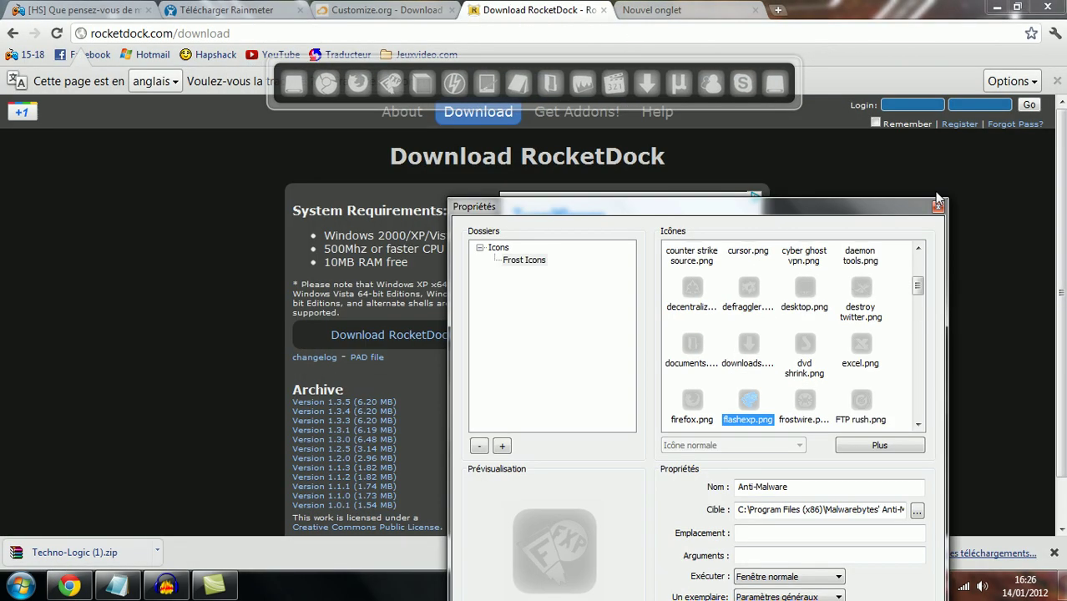
{"action": "left_click", "coordinate": [546, 114]}
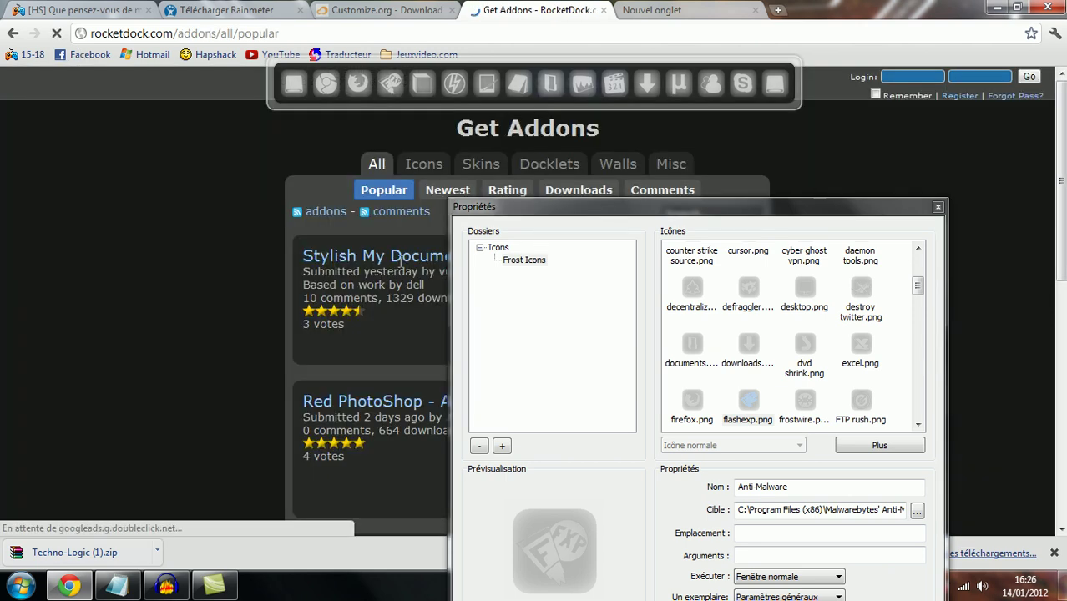
{"action": "left_click_drag", "start_coordinate": [549, 212], "coordinate": [766, 91]}
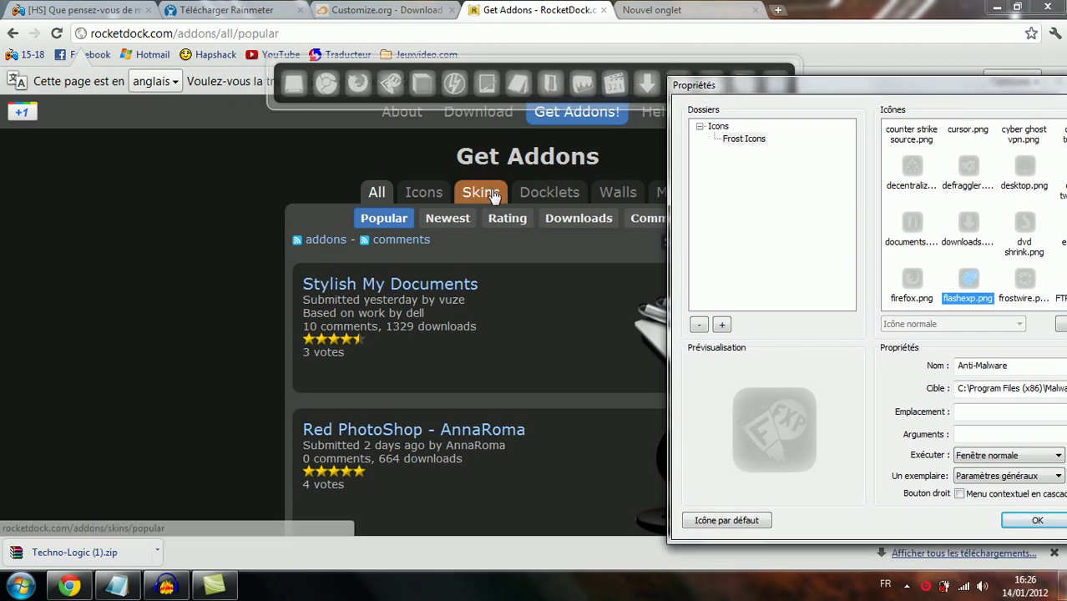
{"action": "left_click", "coordinate": [607, 194]}
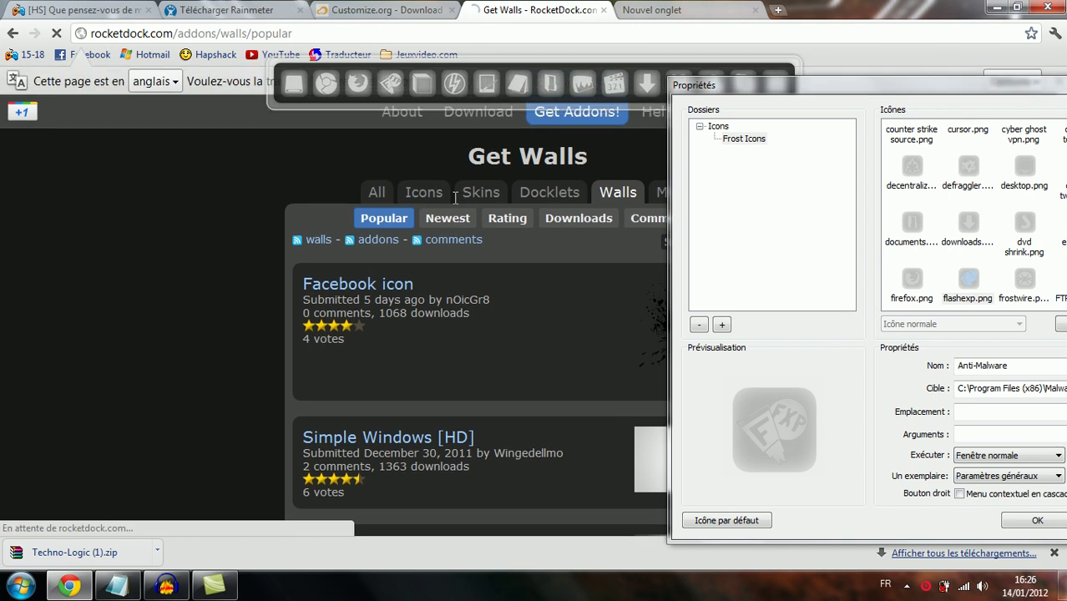
{"action": "left_click", "coordinate": [426, 180]}
Look through the popular icon add-ons, dismissing the Anti-Malware shortcut's properties without saving and minimizing the browser at the end.
{"action": "scroll", "coordinate": [663, 294], "scroll_direction": "down", "scroll_amount": 1}
{"action": "left_click_drag", "start_coordinate": [717, 92], "coordinate": [453, 100]}
{"action": "left_click_drag", "start_coordinate": [817, 102], "coordinate": [396, 42]}
{"action": "scroll", "coordinate": [396, 42], "scroll_direction": "down", "scroll_amount": 3}
{"action": "scroll", "coordinate": [601, 251], "scroll_direction": "down", "scroll_amount": 4}
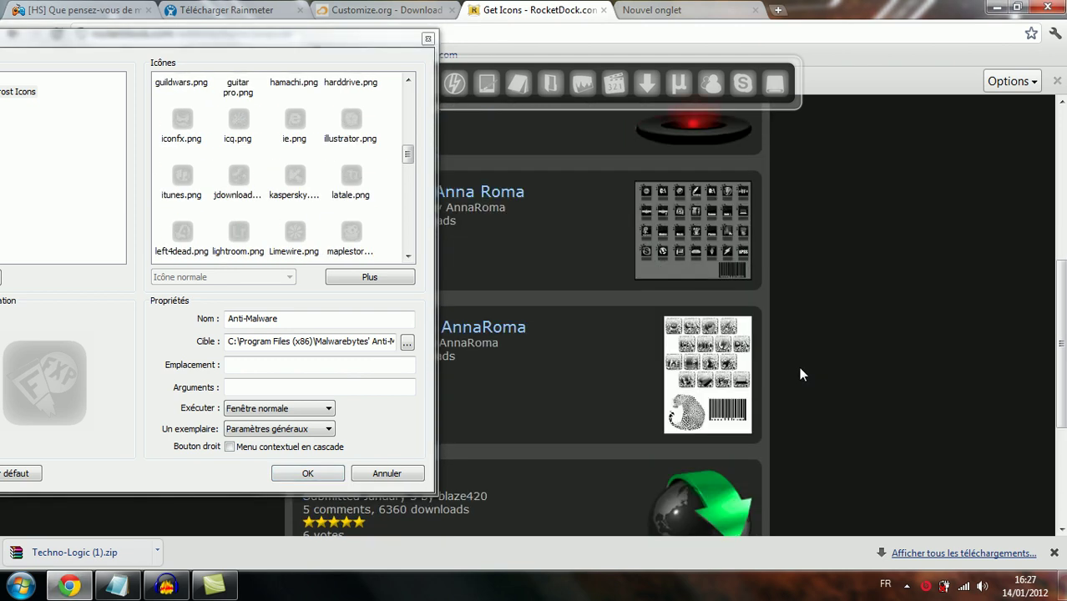
{"action": "left_click", "coordinate": [591, 276]}
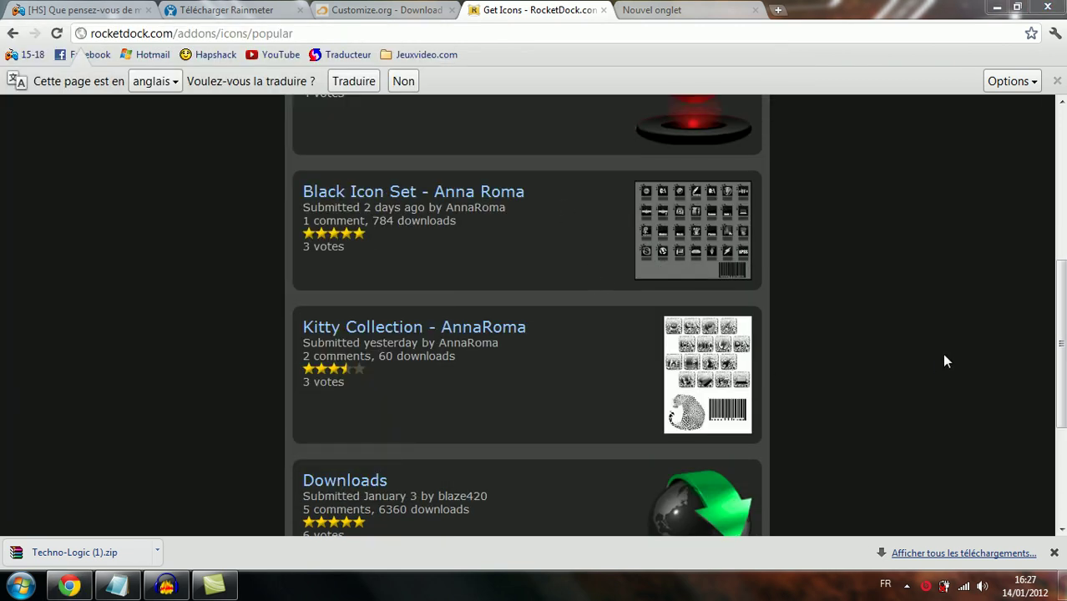
{"action": "scroll", "coordinate": [874, 344], "scroll_direction": "down", "scroll_amount": 3}
{"action": "scroll", "coordinate": [754, 377], "scroll_direction": "up", "scroll_amount": 5}
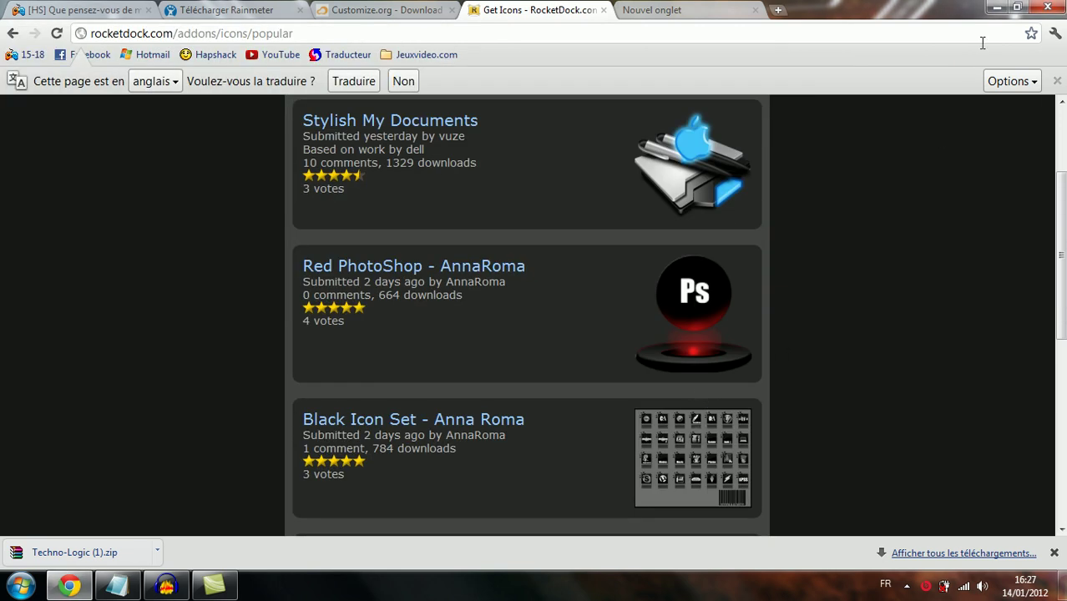
{"action": "left_click", "coordinate": [996, 8]}
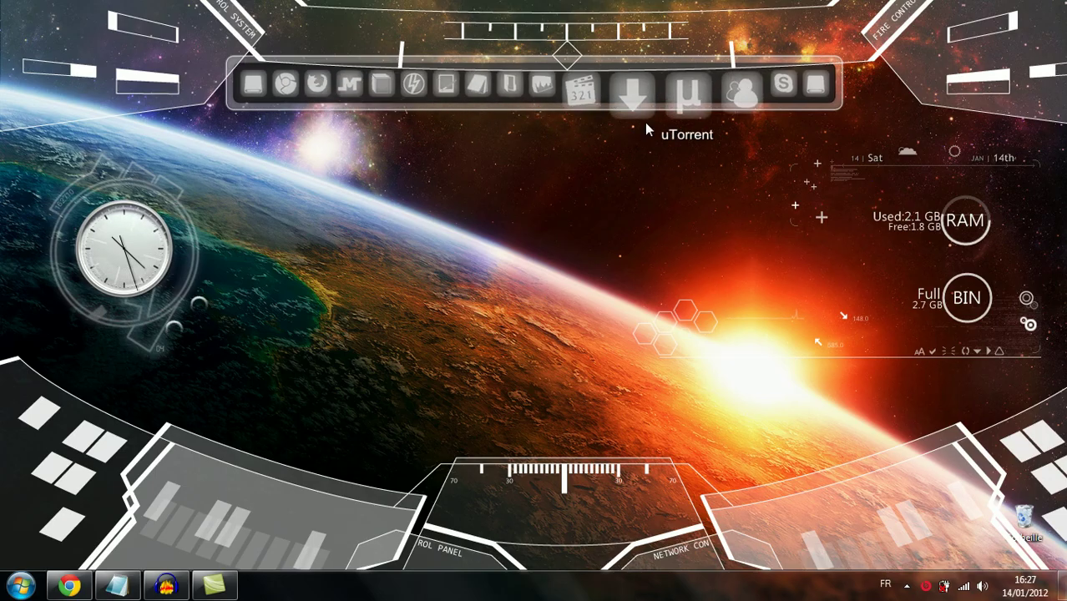
Return to the icon add-ons in Chrome, view the Black Icon Set's enlarged preview image, and minimize the browser.
{"action": "left_click", "coordinate": [238, 479]}
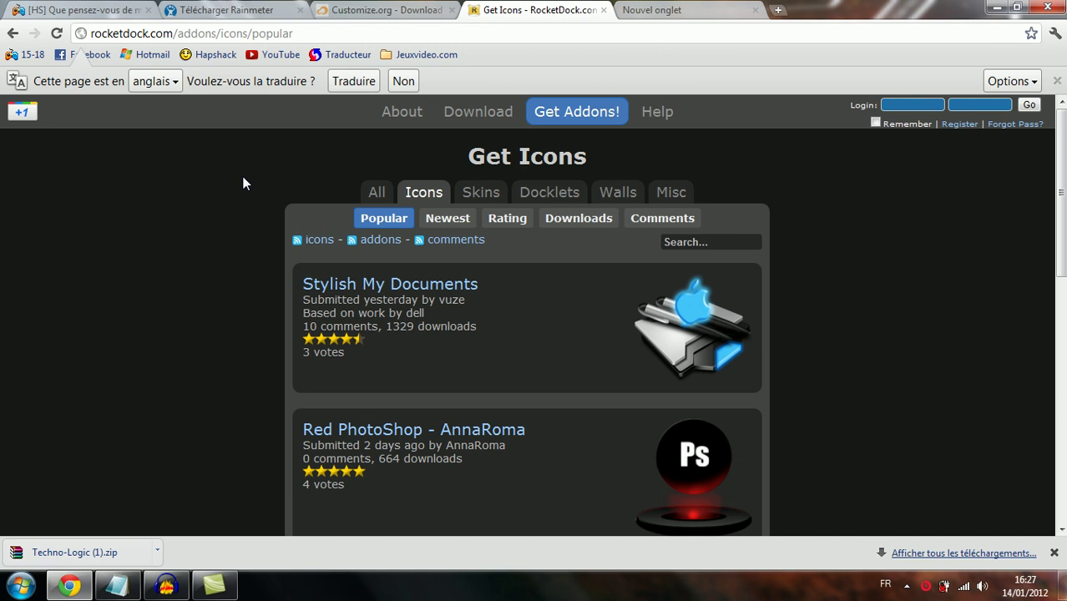
{"action": "scroll", "coordinate": [496, 340], "scroll_direction": "down", "scroll_amount": 4}
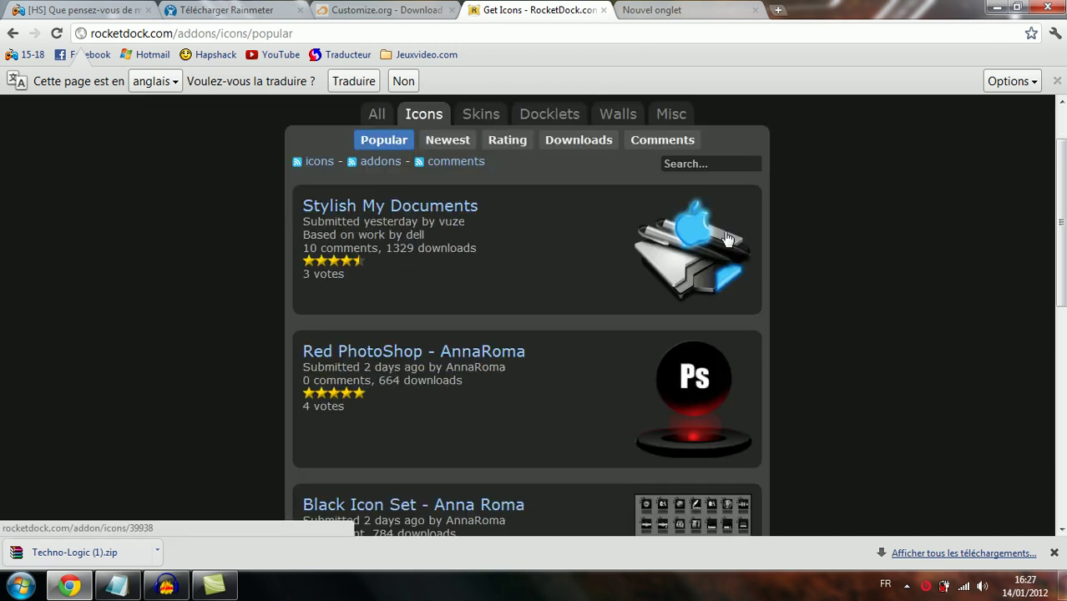
{"action": "left_click", "coordinate": [699, 334]}
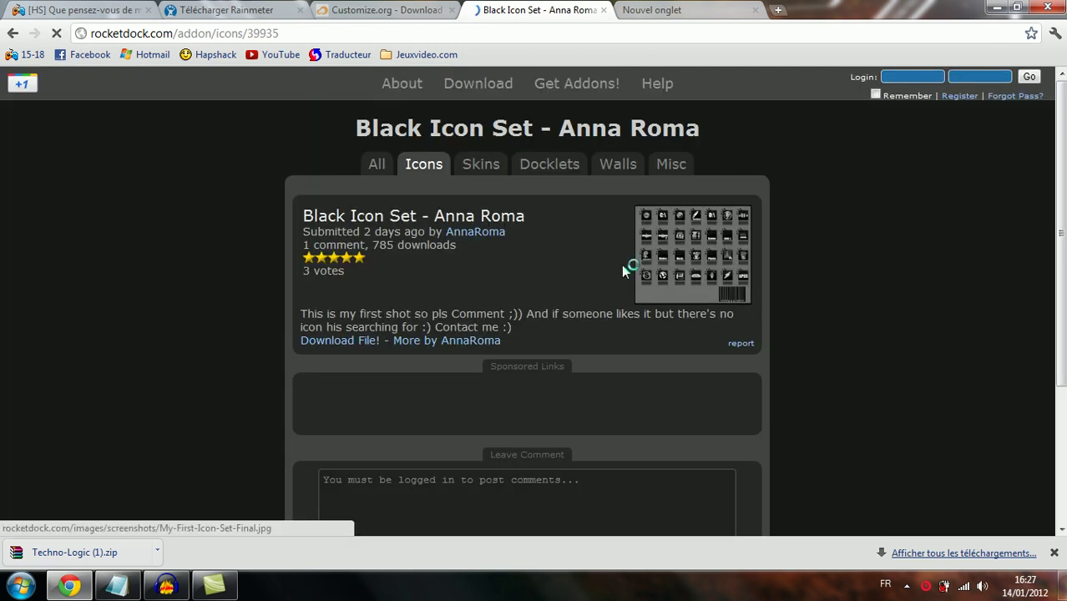
{"action": "left_click", "coordinate": [699, 271]}
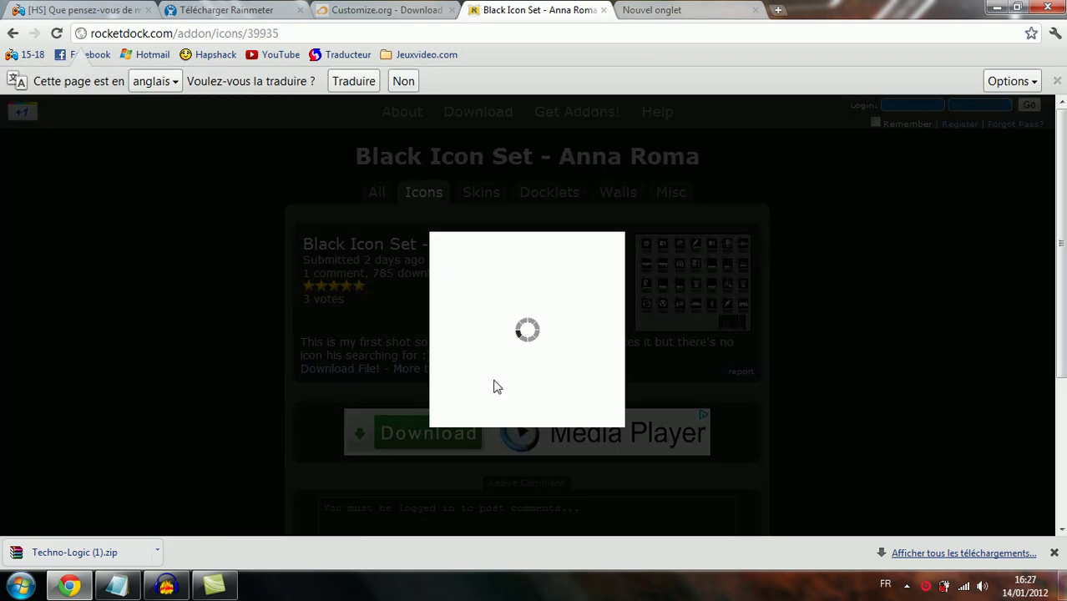
{"action": "scroll", "coordinate": [553, 341], "scroll_direction": "down", "scroll_amount": 1}
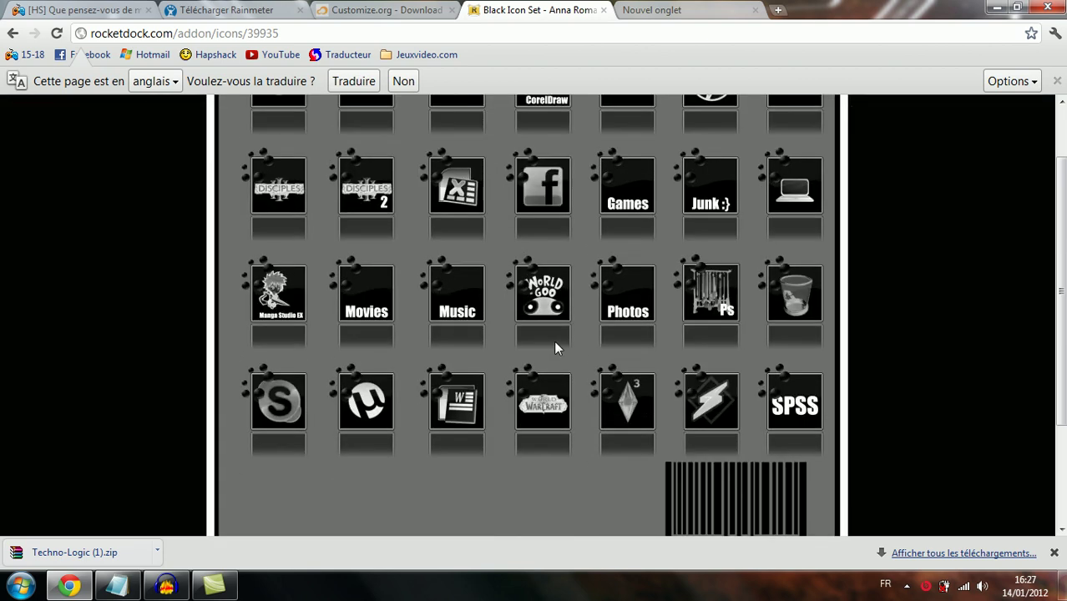
{"action": "left_click", "coordinate": [12, 34]}
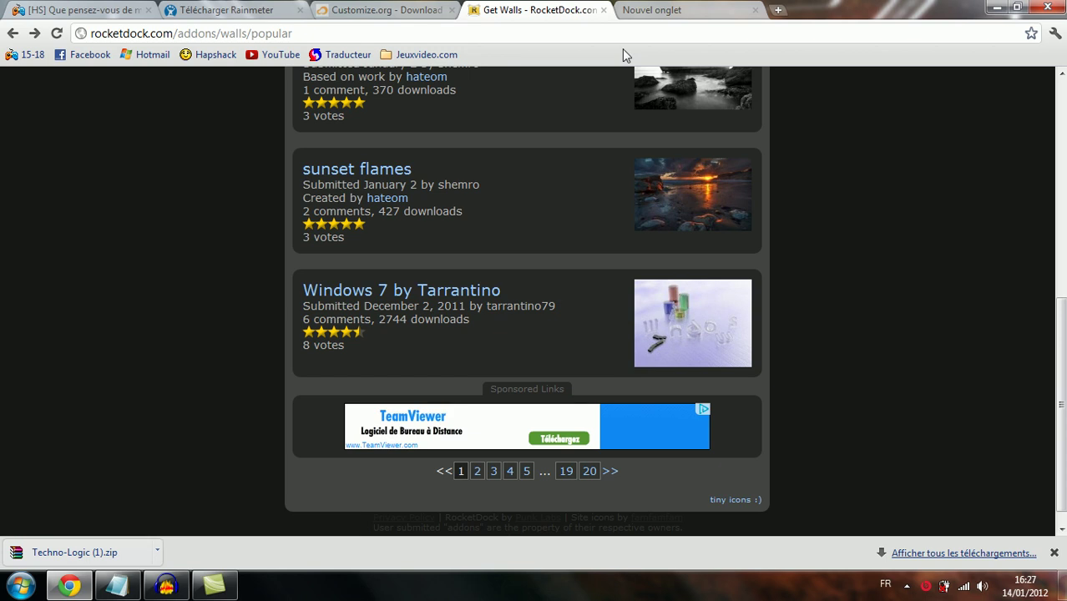
{"action": "left_click", "coordinate": [647, 11]}
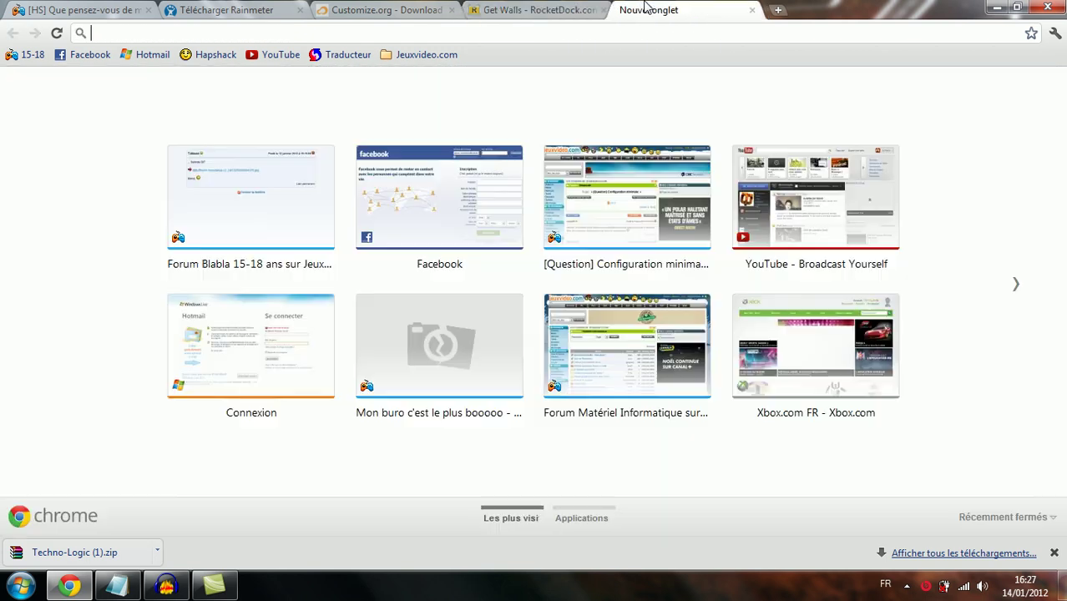
{"action": "left_click", "coordinate": [987, 6]}
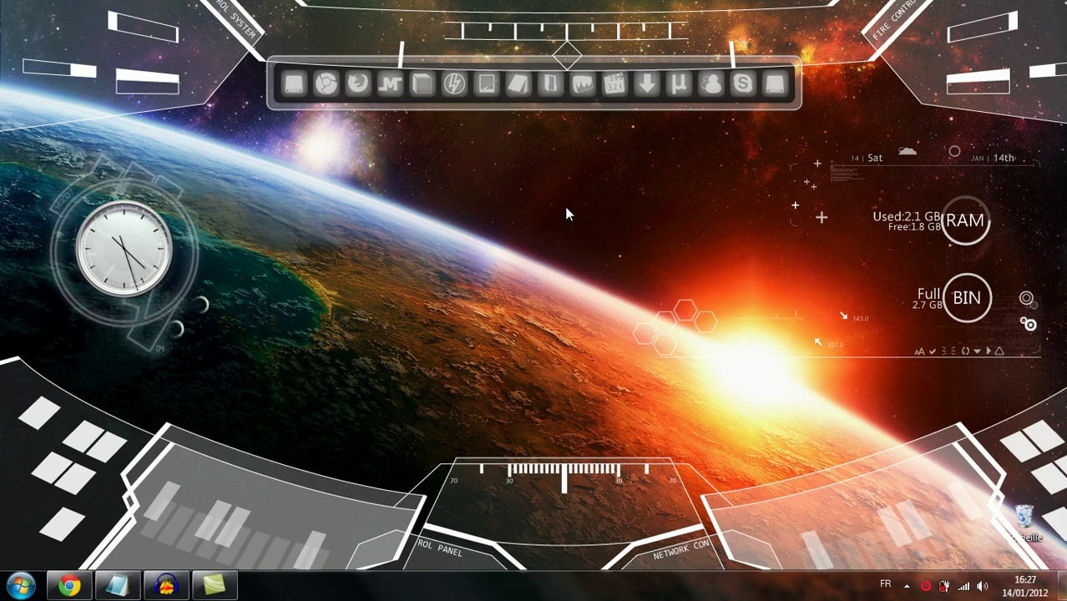
Search the computer's programs and files for "rocketdock".
{"action": "key", "text": "super"}
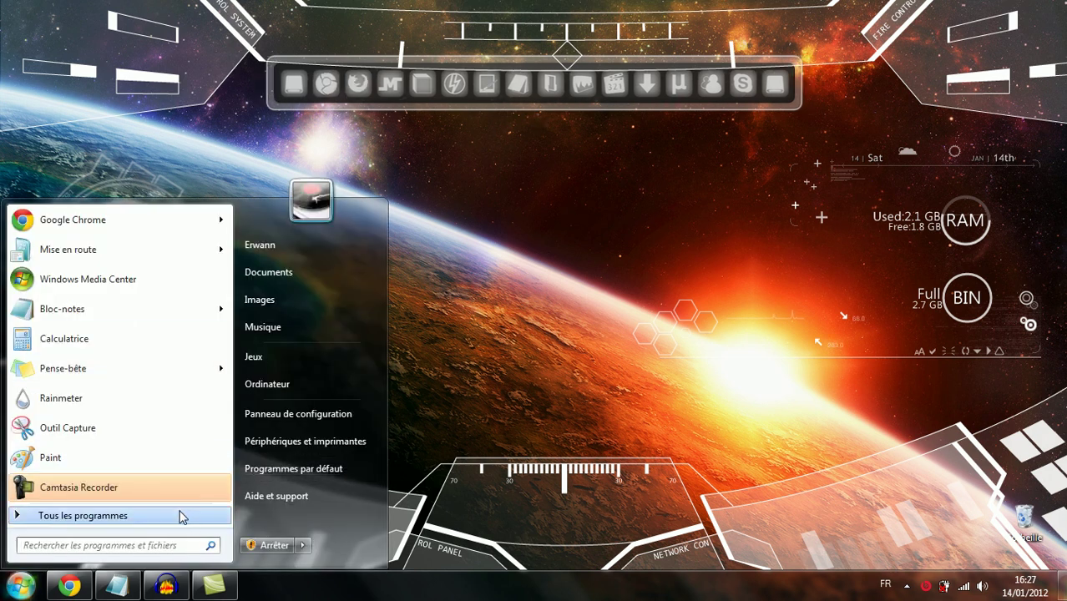
{"action": "left_click", "coordinate": [118, 545]}
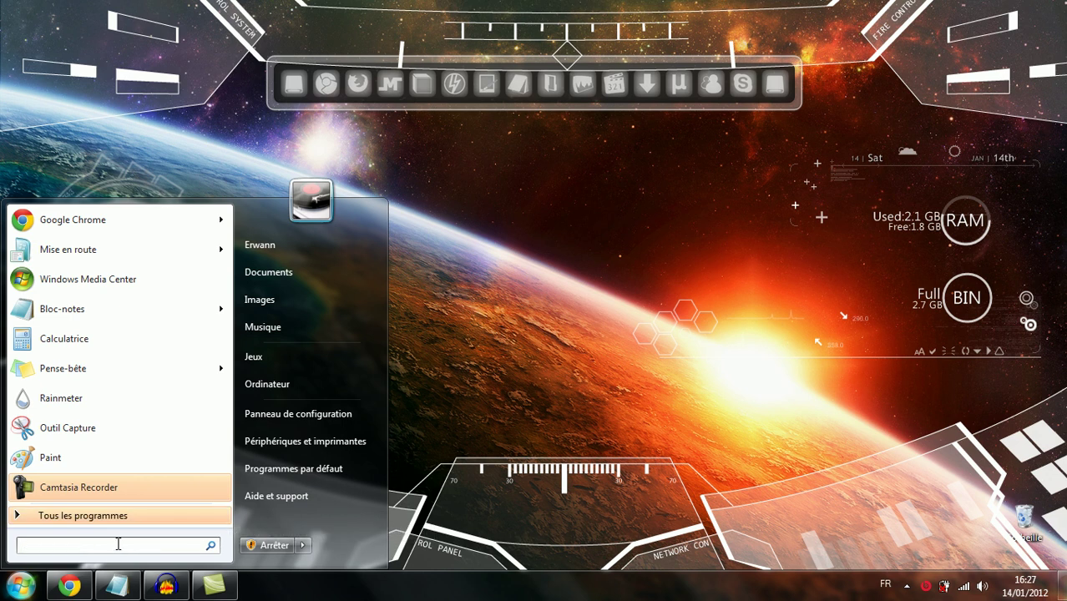
{"action": "type", "text": "rocketodkc"}
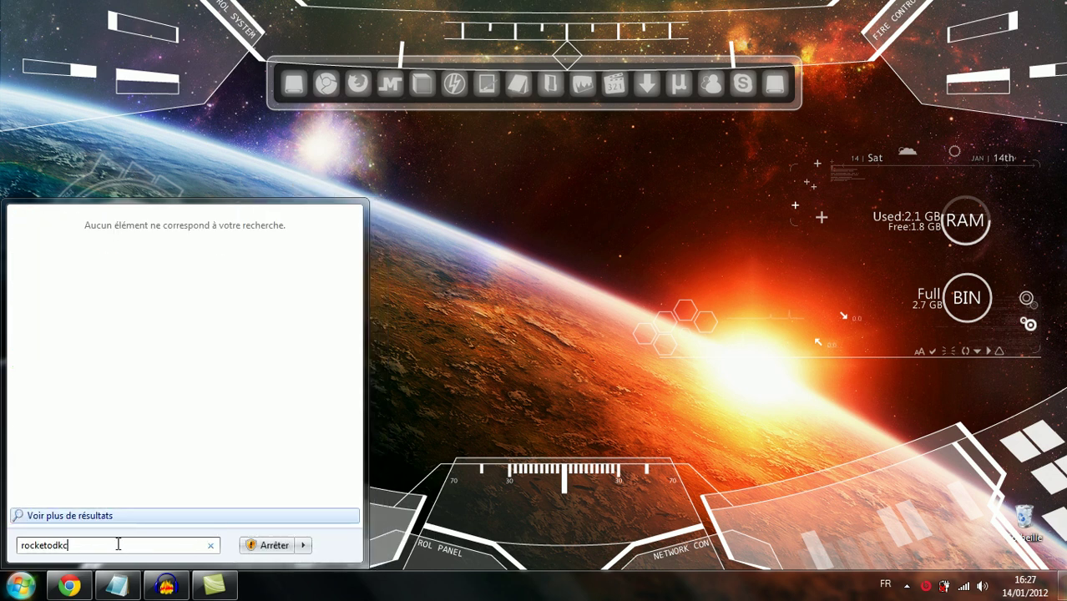
{"action": "type", "text": "k"}
{"action": "key", "text": "BackSpace"}
{"action": "key", "text": "BackSpace"}
{"action": "key", "text": "BackSpace"}
{"action": "key", "text": "BackSpace"}
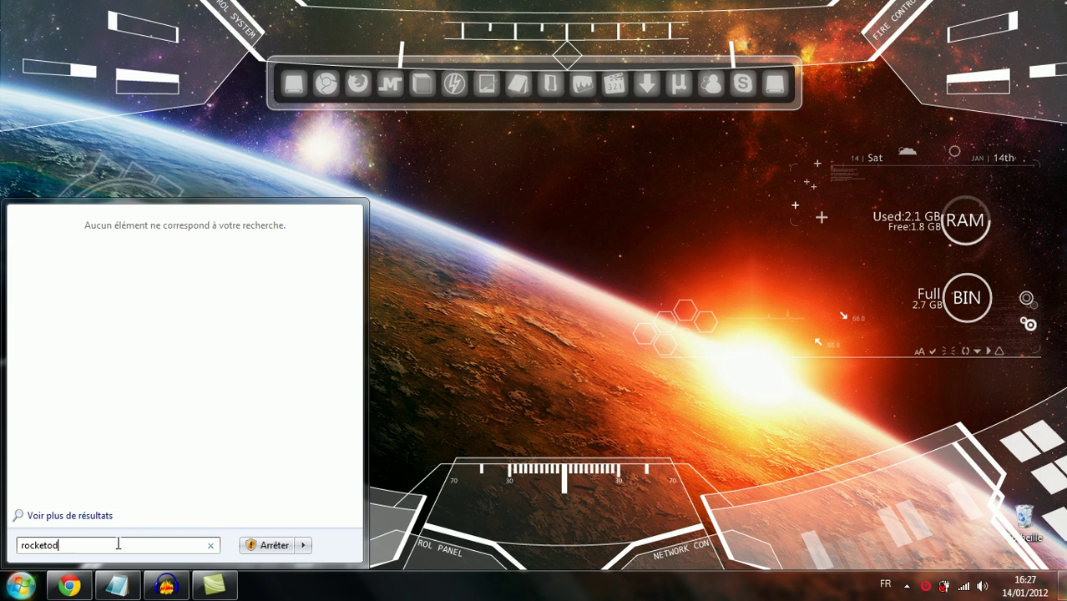
{"action": "type", "text": "docdk"}
{"action": "key", "text": "BackSpace"}
{"action": "key", "text": "BackSpace"}
{"action": "type", "text": "k"}
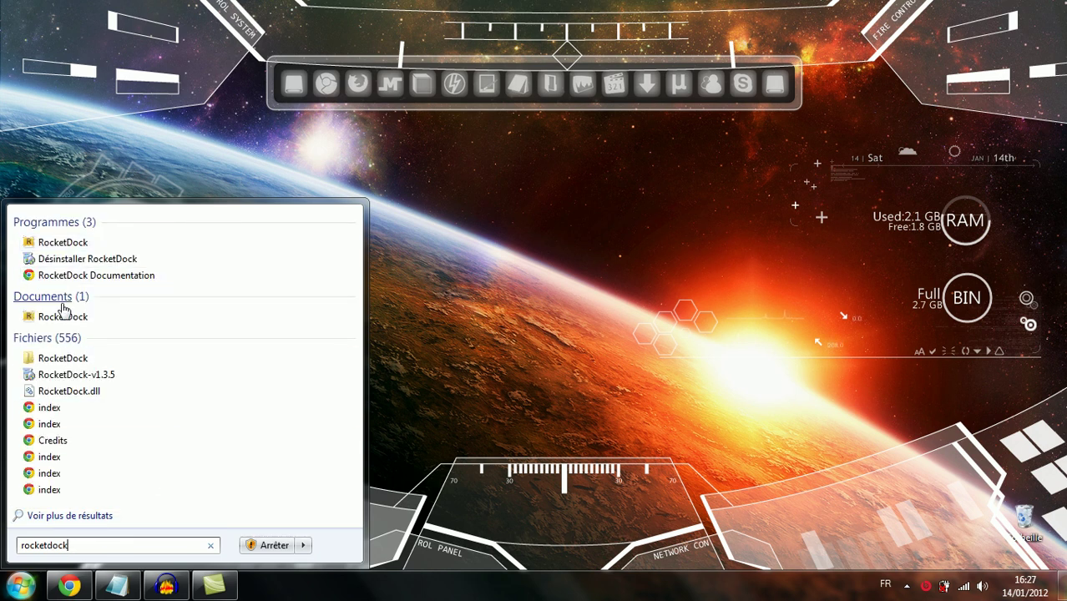
Open the RocketDock program folder from the search results and go to its Icons > Frost Icons subfolder.
{"action": "left_click", "coordinate": [70, 359]}
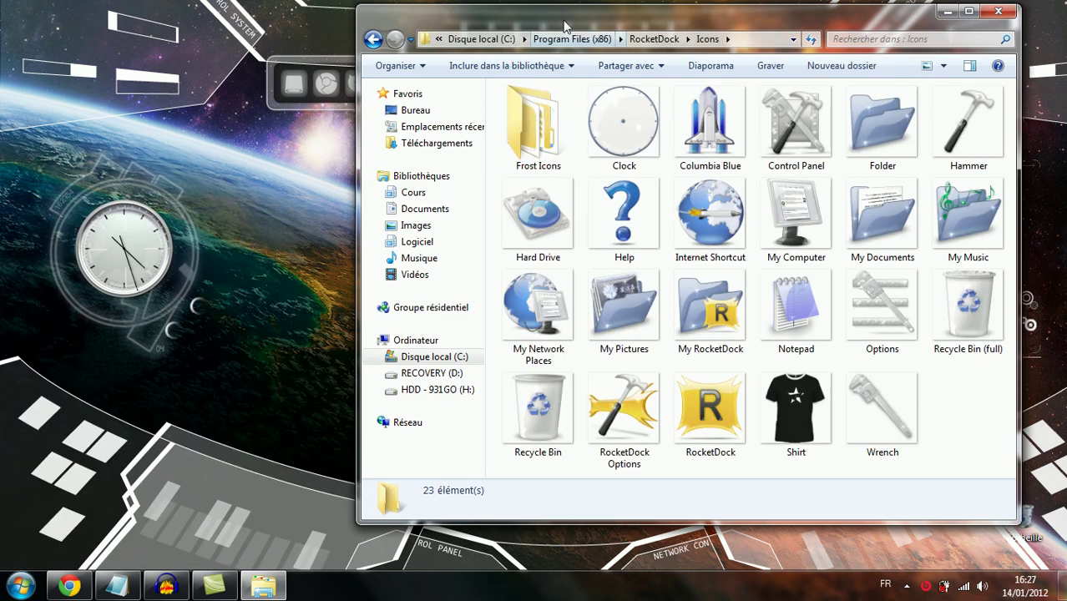
{"action": "left_click_drag", "start_coordinate": [576, 28], "coordinate": [458, 155]}
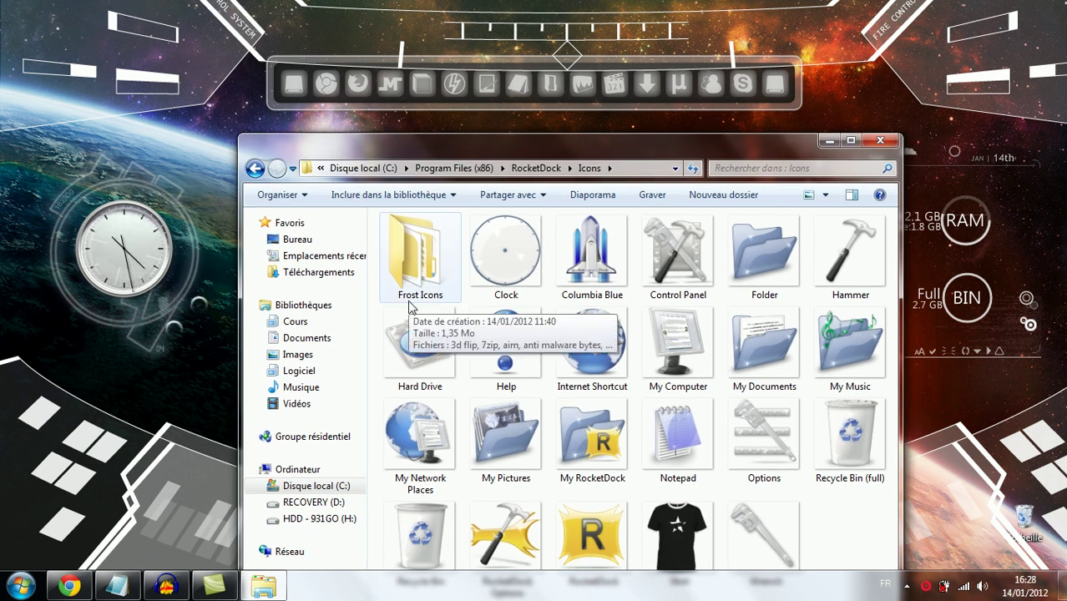
{"action": "double_click", "coordinate": [425, 282]}
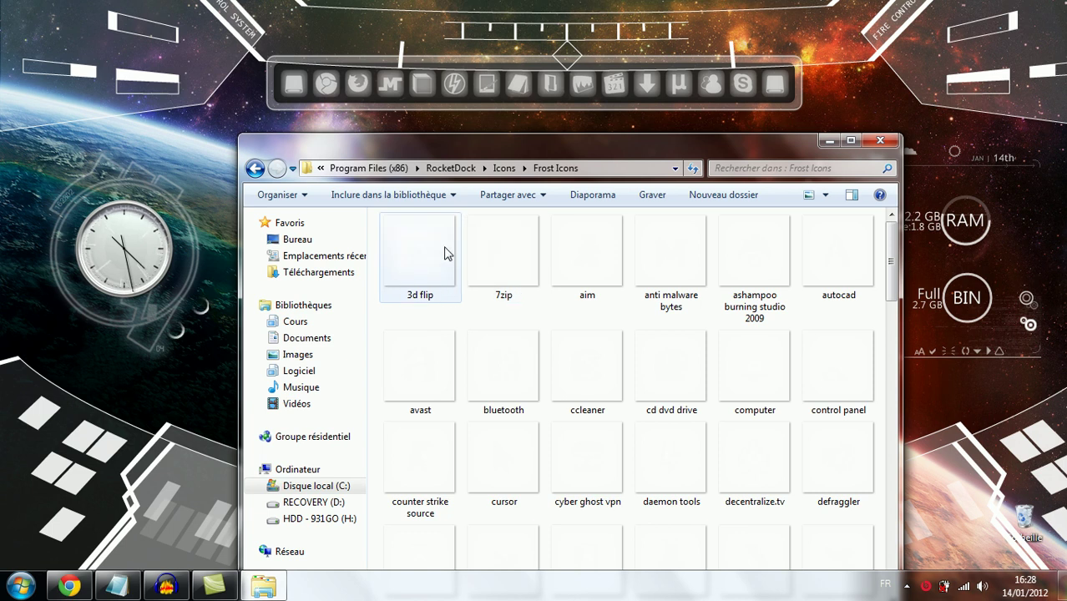
Look through the Frost Icons folder, go back to the Icons folder and close its window.
{"action": "scroll", "coordinate": [660, 265], "scroll_direction": "down", "scroll_amount": 10}
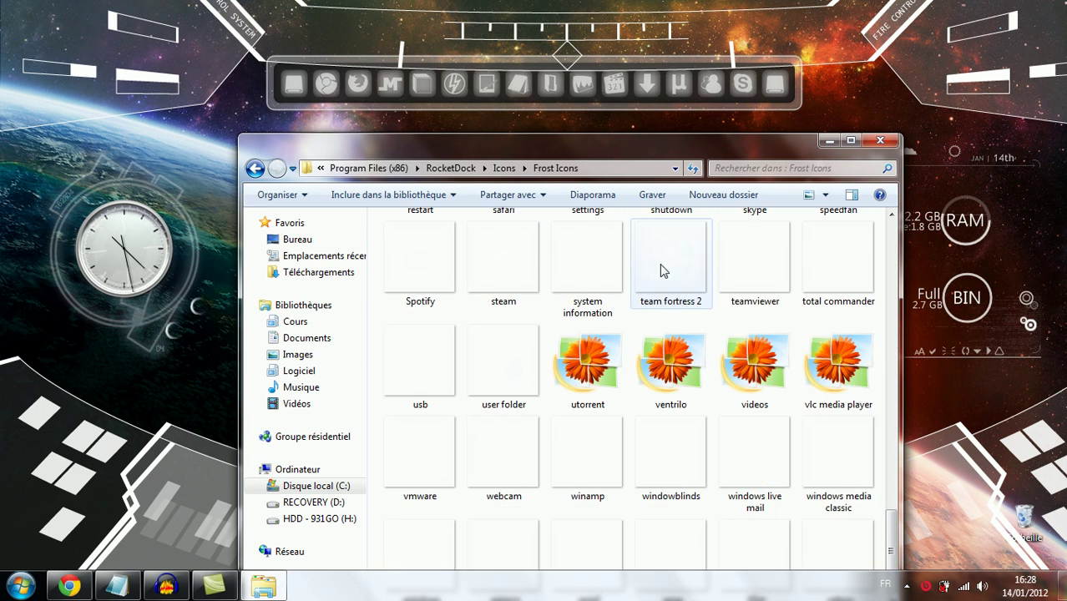
{"action": "scroll", "coordinate": [660, 264], "scroll_direction": "up", "scroll_amount": 10}
{"action": "scroll", "coordinate": [505, 309], "scroll_direction": "down", "scroll_amount": 5}
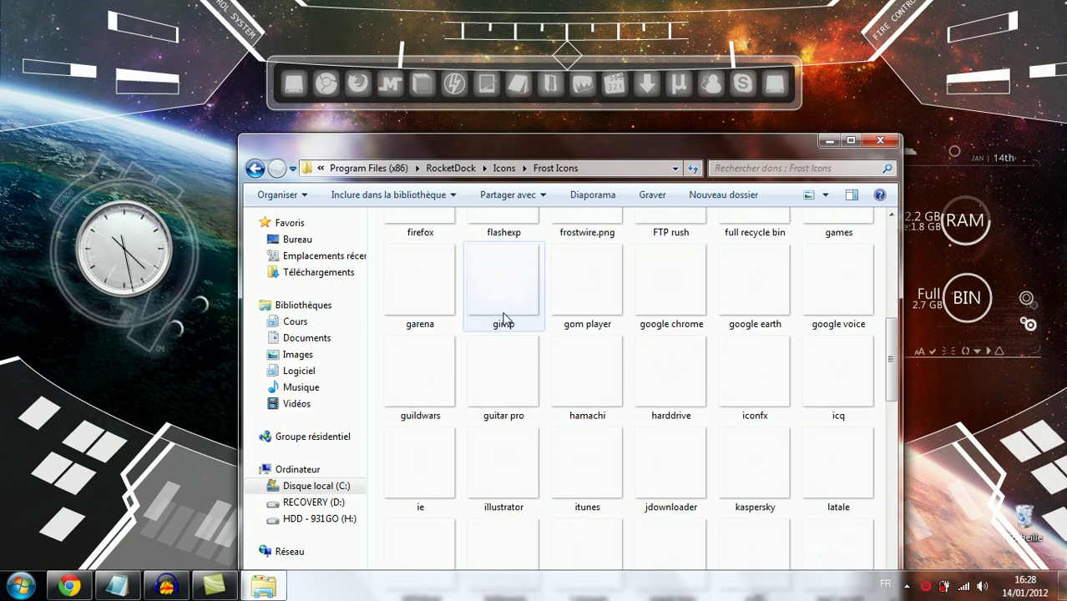
{"action": "scroll", "coordinate": [543, 357], "scroll_direction": "up", "scroll_amount": 5}
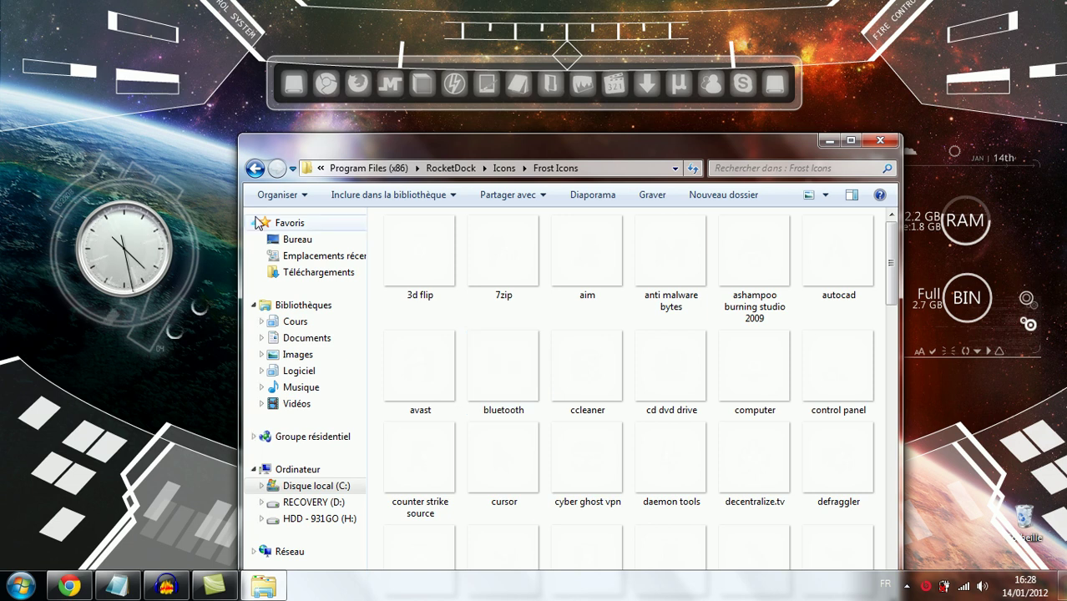
{"action": "left_click", "coordinate": [257, 170]}
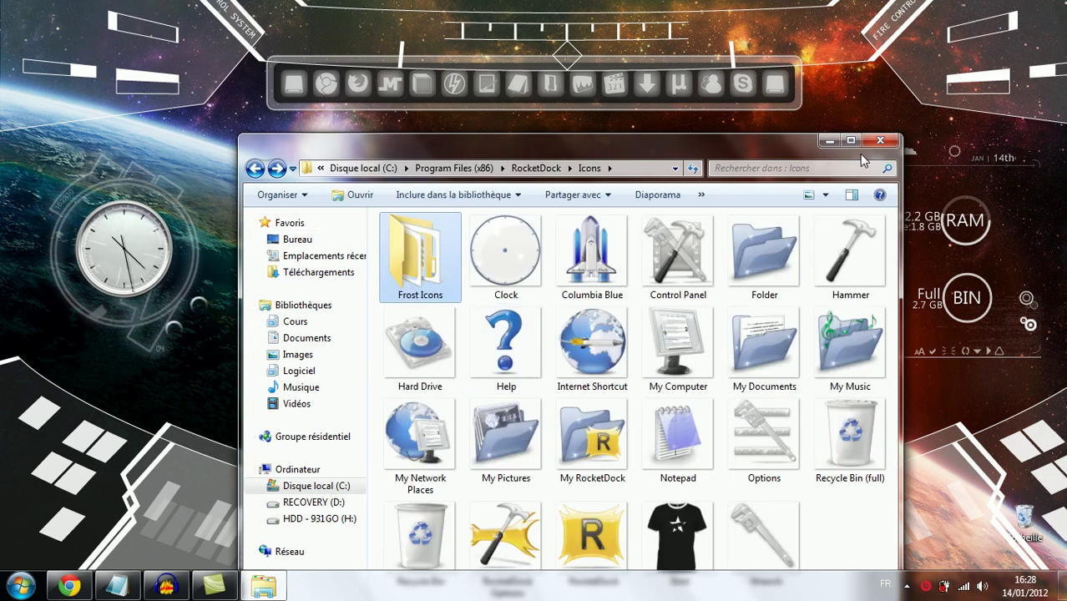
{"action": "left_click", "coordinate": [879, 140]}
Open the properties of the dock's Total Media Extreme shortcut and choose skype.png from Frost Icons as its icon.
{"action": "right_click", "coordinate": [615, 95]}
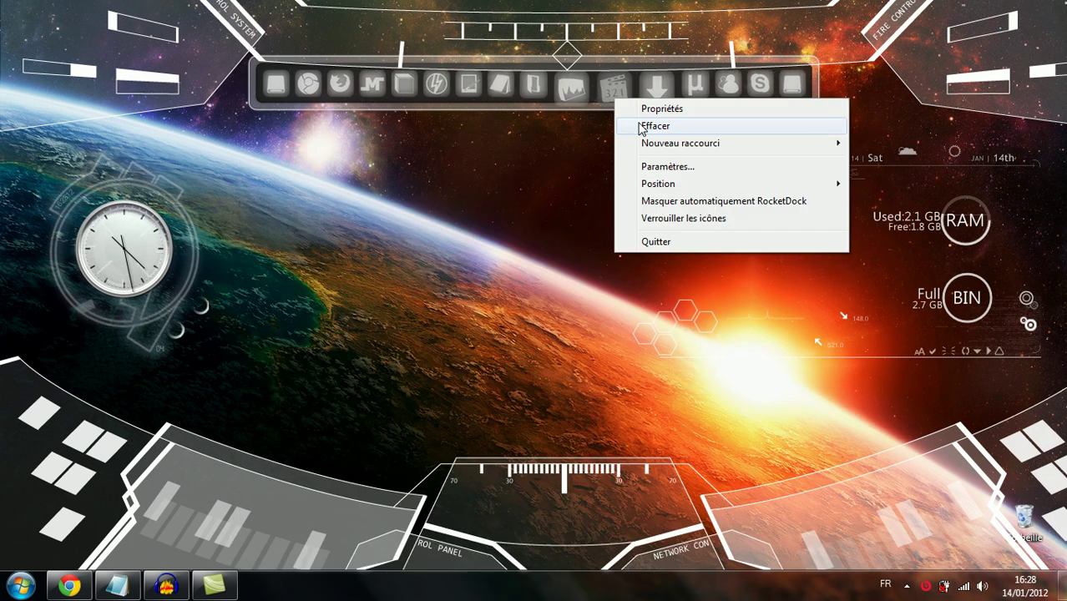
{"action": "key", "text": "Escape"}
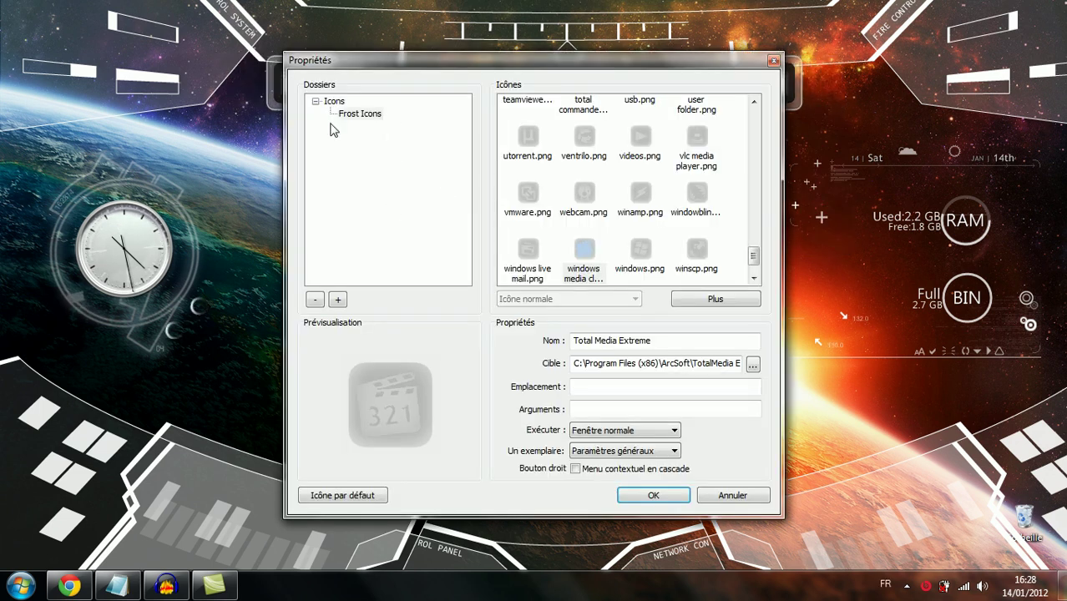
{"action": "left_click", "coordinate": [316, 102]}
{"action": "left_click", "coordinate": [316, 102]}
{"action": "left_click", "coordinate": [347, 115]}
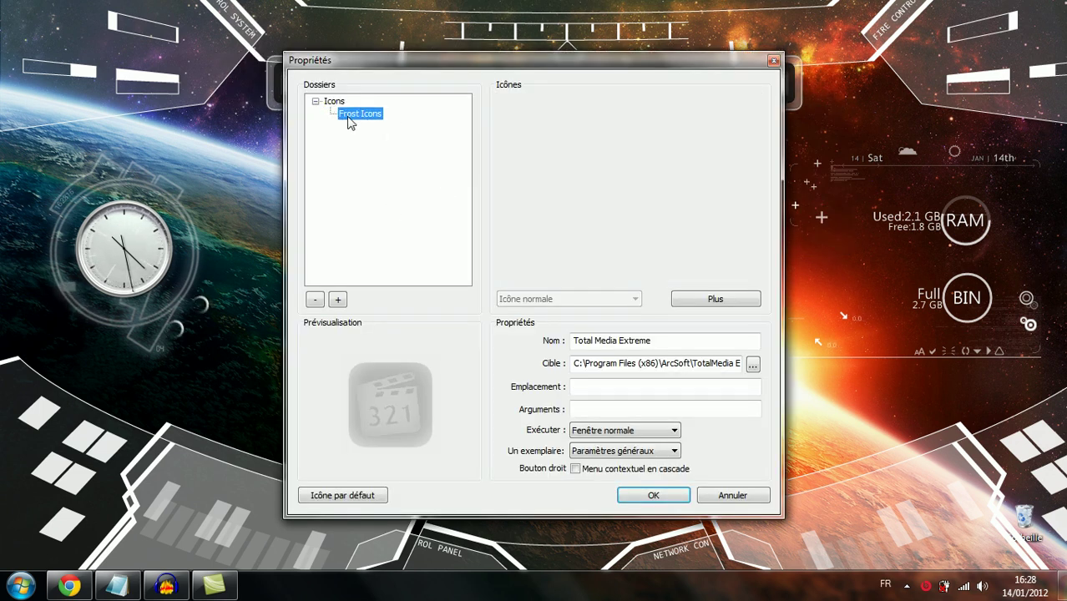
{"action": "left_click", "coordinate": [584, 137]}
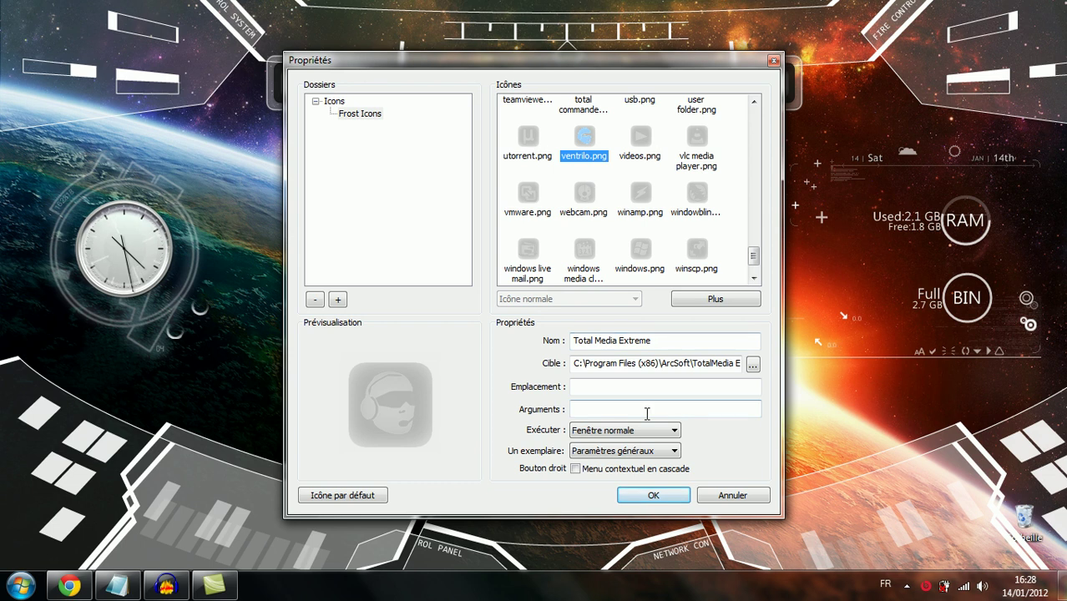
{"action": "scroll", "coordinate": [551, 200], "scroll_direction": "up", "scroll_amount": 15}
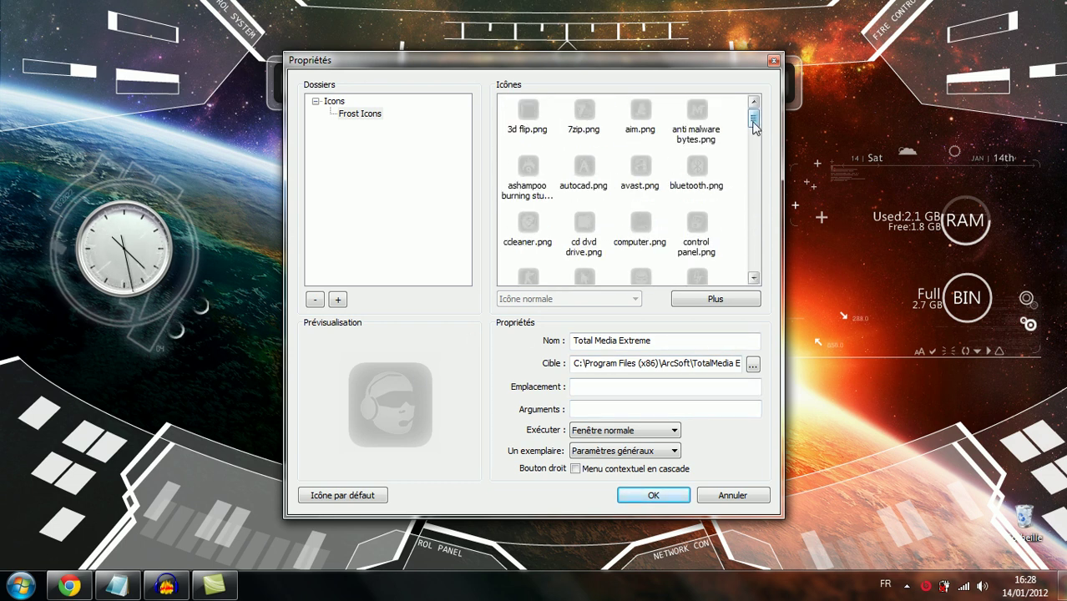
{"action": "left_click", "coordinate": [696, 167]}
{"action": "type", "text": "sk"}
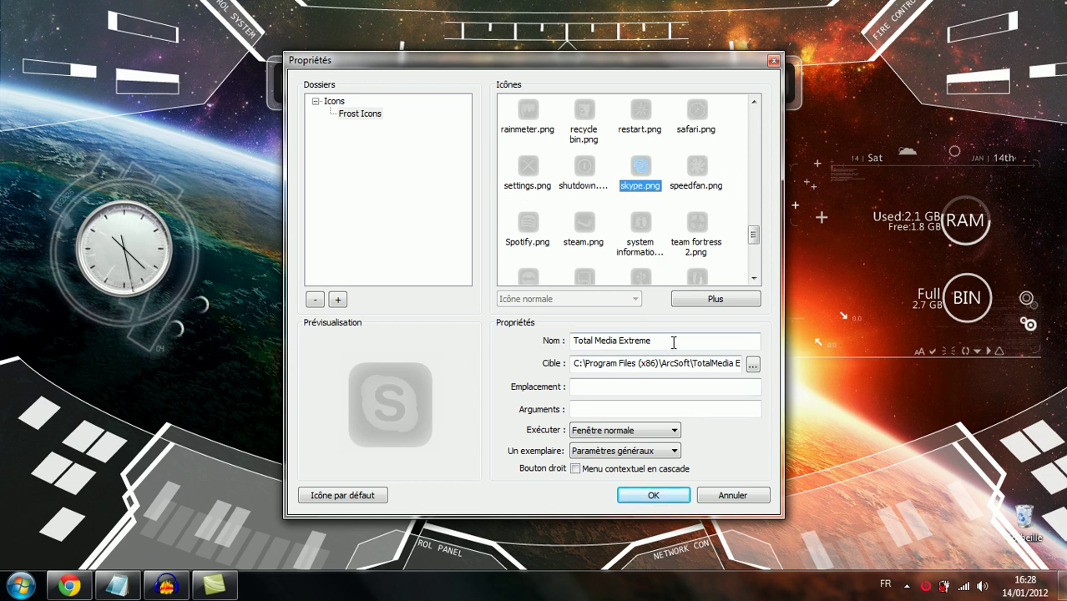
Rename the shortcut as Skype.
{"action": "left_click_drag", "start_coordinate": [667, 342], "coordinate": [474, 366]}
{"action": "key", "text": "Caps_Lock"}
{"action": "type", "text": "S"}
{"action": "key", "text": "Caps_Lock"}
{"action": "type", "text": "kype"}
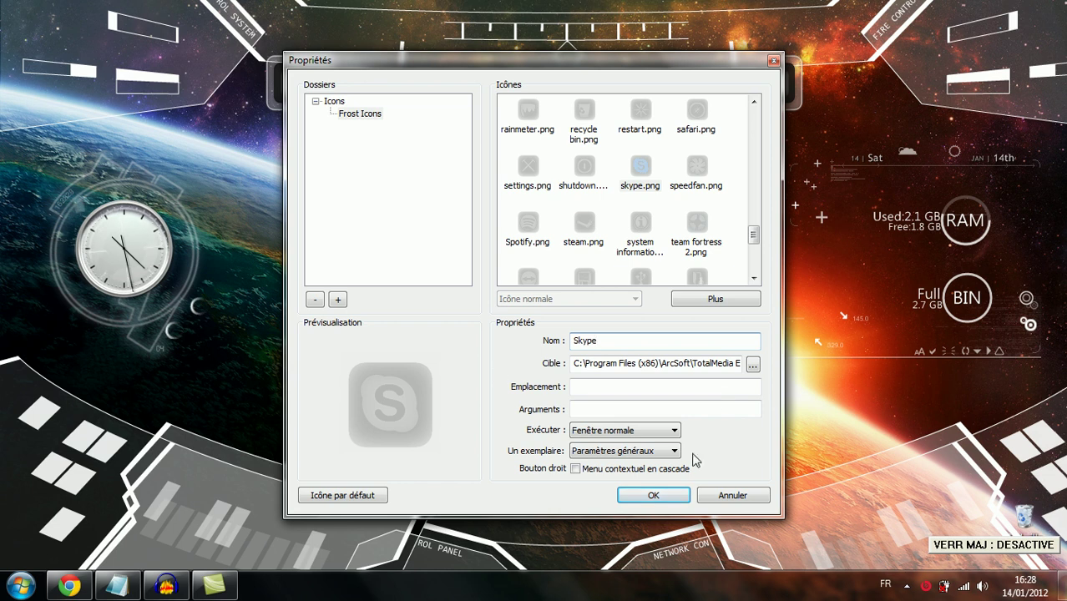
Search the computer for "skype", set the application in Skype\Phone as the shortcut's target, and close the properties without saving.
{"action": "left_click", "coordinate": [752, 363]}
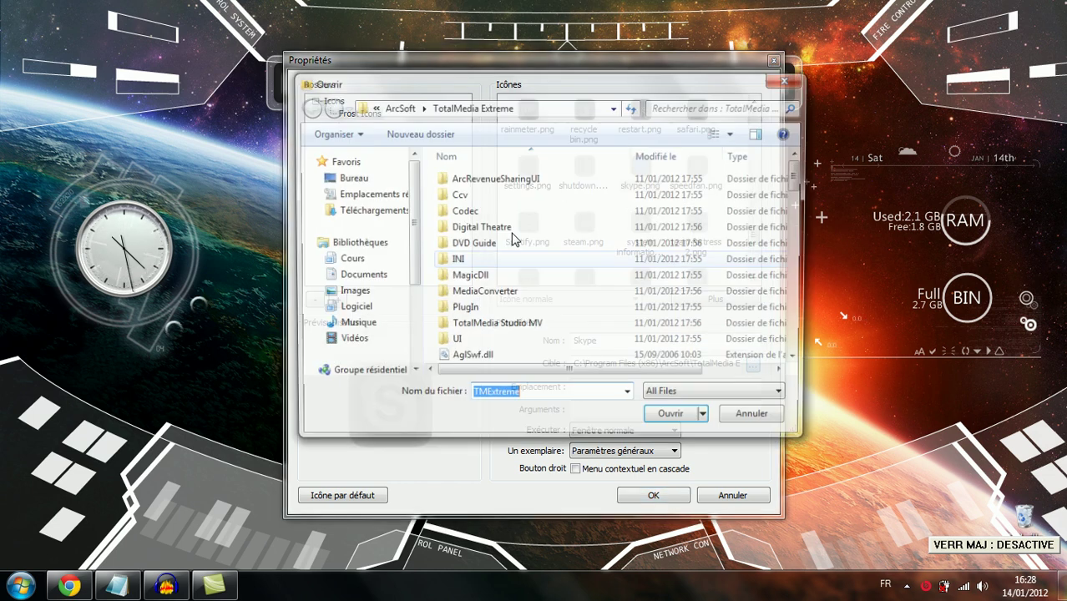
{"action": "left_click", "coordinate": [372, 106]}
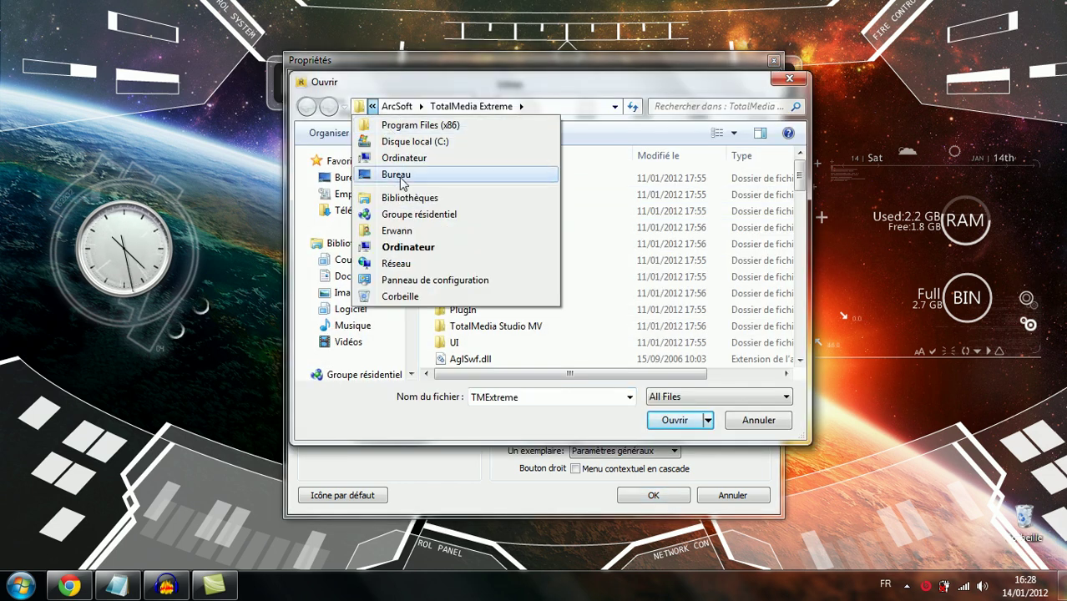
{"action": "left_click", "coordinate": [408, 247]}
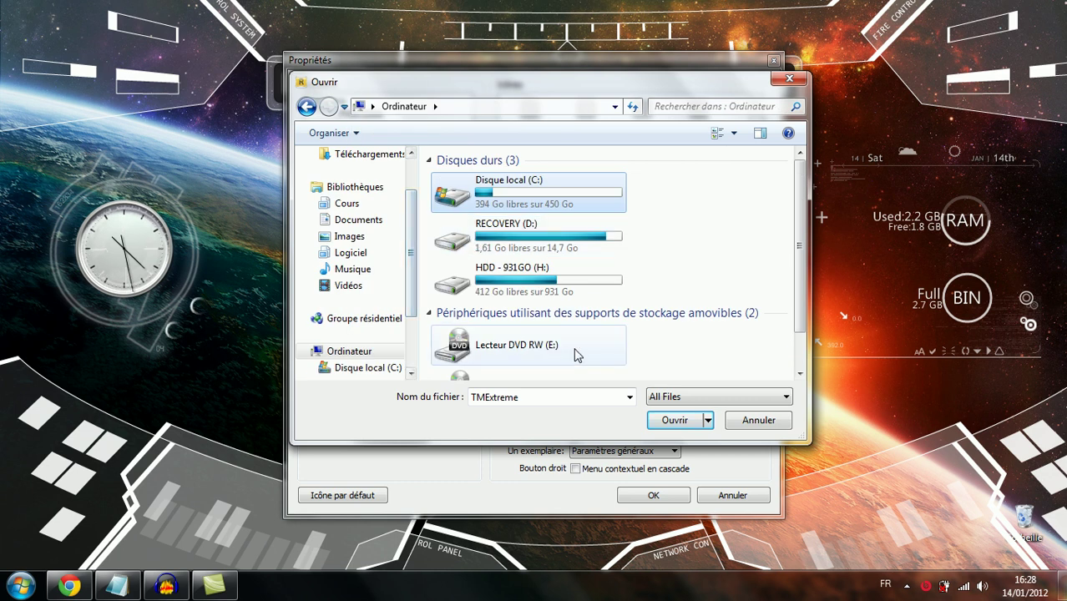
{"action": "left_click", "coordinate": [693, 107]}
{"action": "type", "text": "skype"}
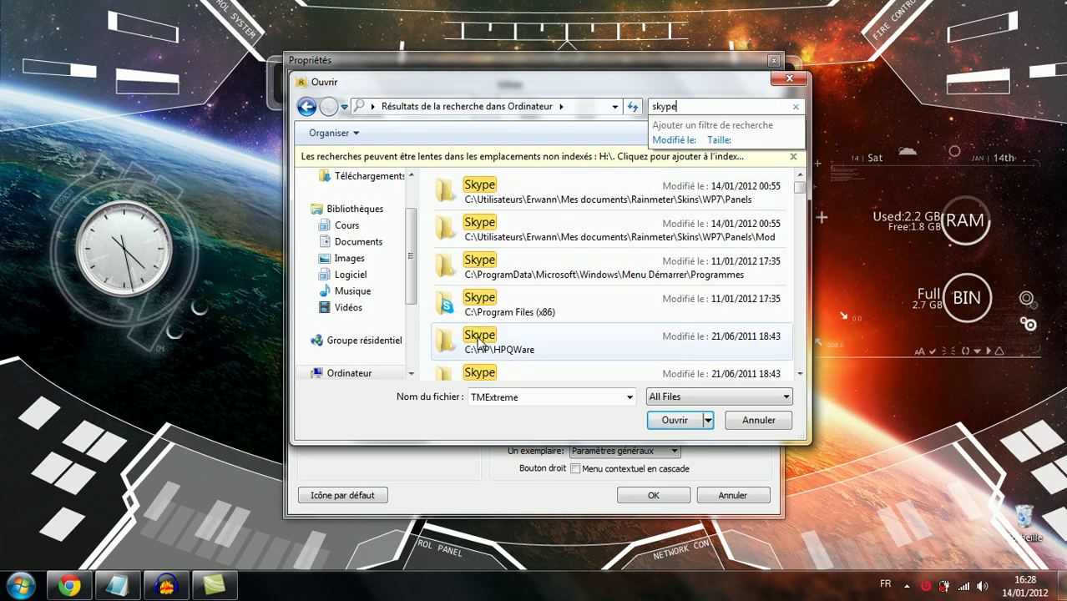
{"action": "double_click", "coordinate": [494, 297]}
{"action": "double_click", "coordinate": [470, 177]}
{"action": "left_click", "coordinate": [472, 181]}
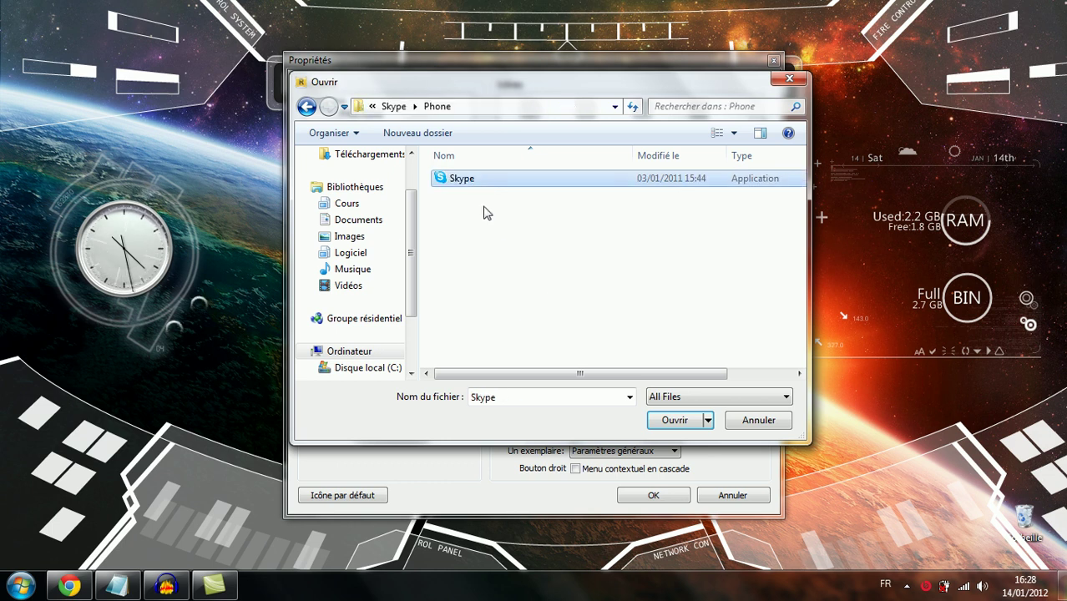
{"action": "left_click", "coordinate": [674, 420]}
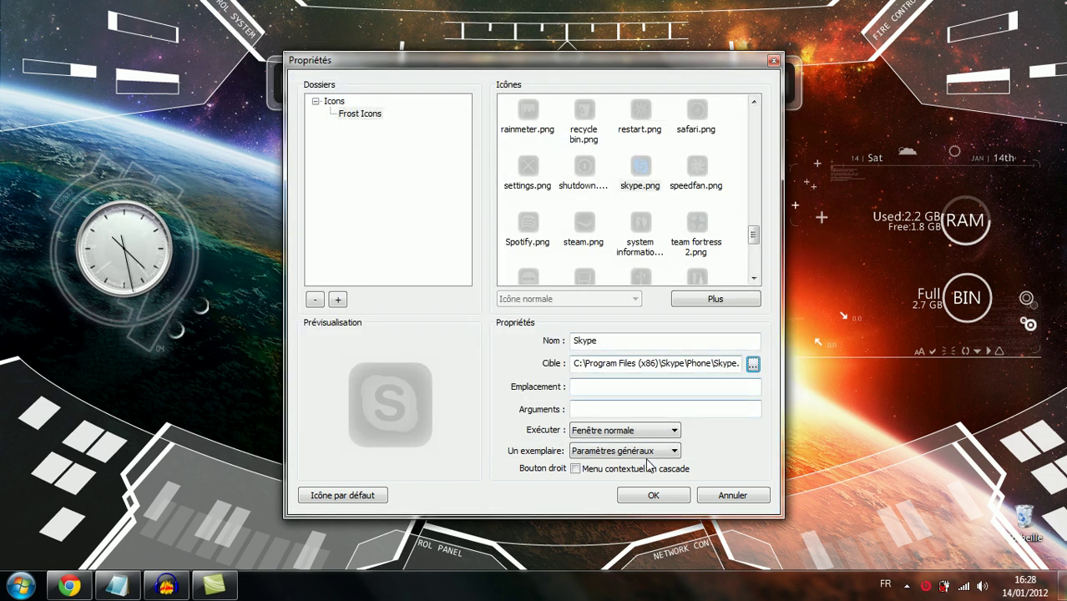
{"action": "left_click", "coordinate": [773, 60]}
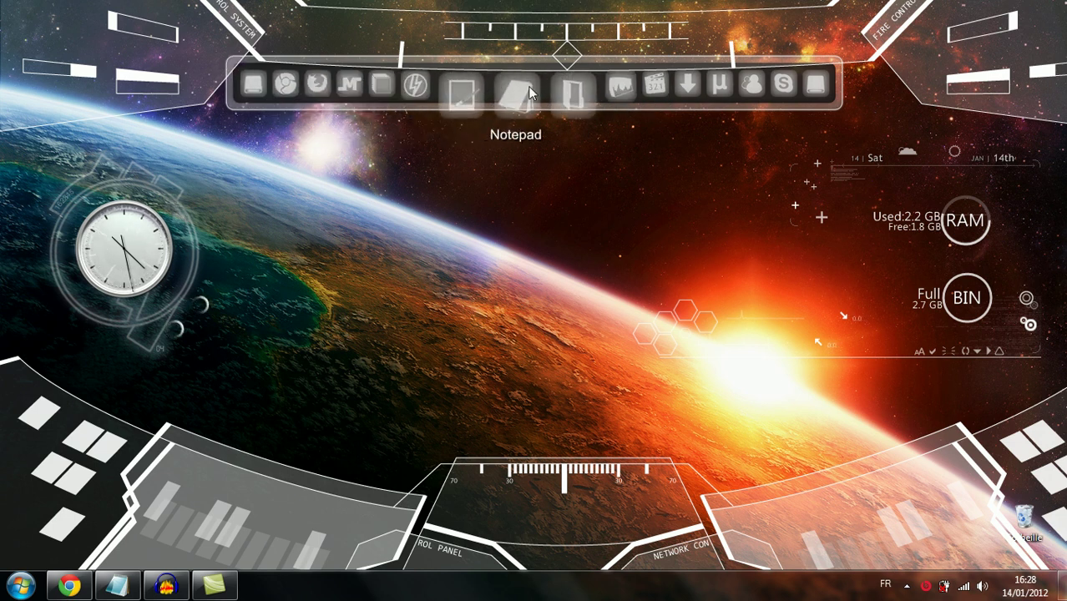
Launch Skype from the dock and minimize its window.
{"action": "left_click", "coordinate": [742, 97]}
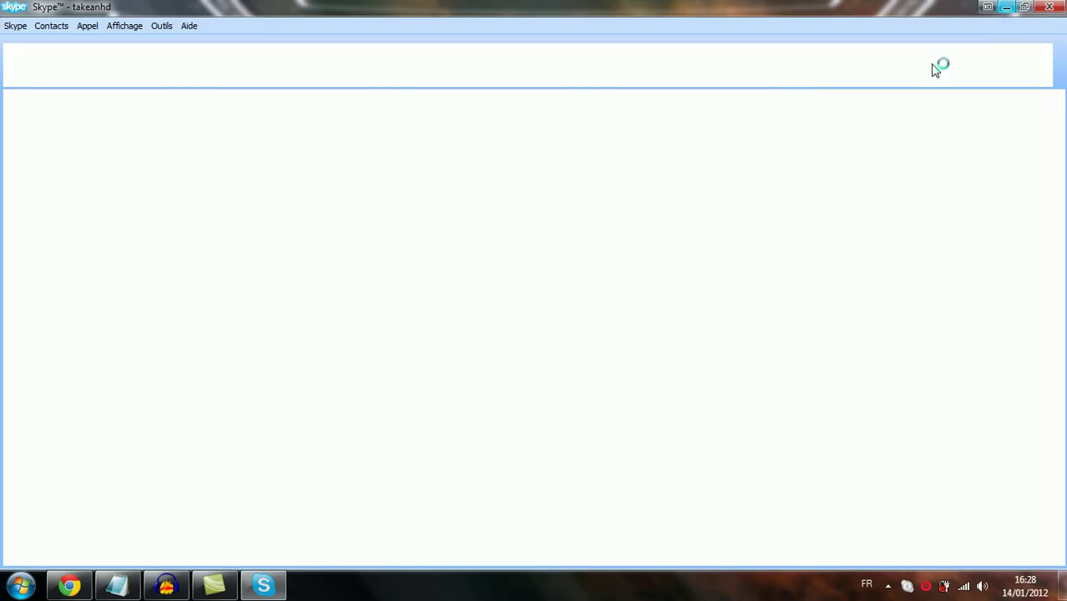
{"action": "left_click", "coordinate": [1007, 8]}
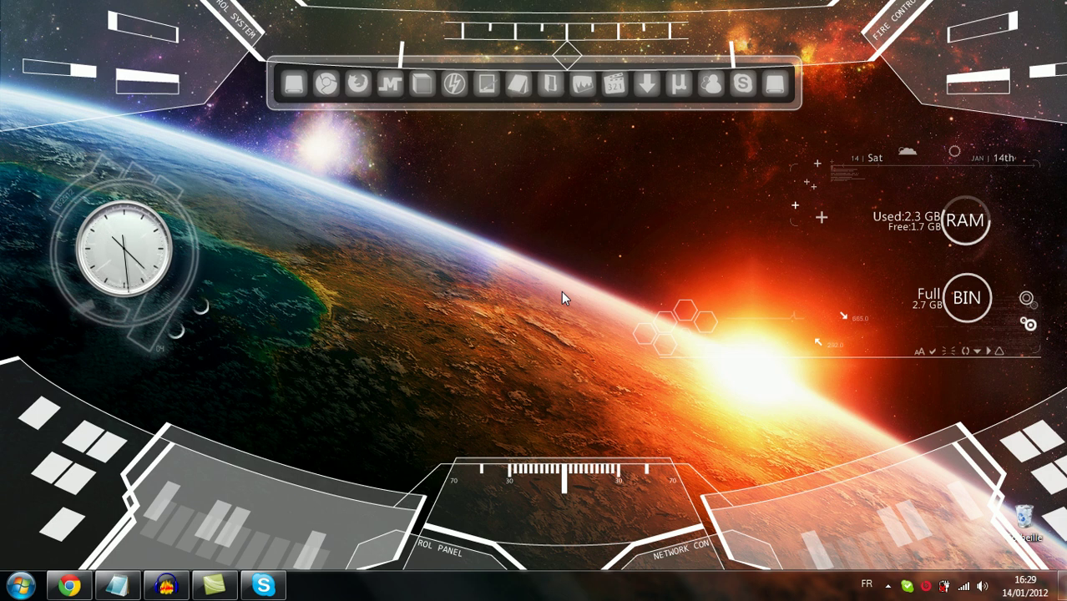
View the properties of the dock's local hard drive shortcut and close them without changes.
{"action": "right_click", "coordinate": [789, 115]}
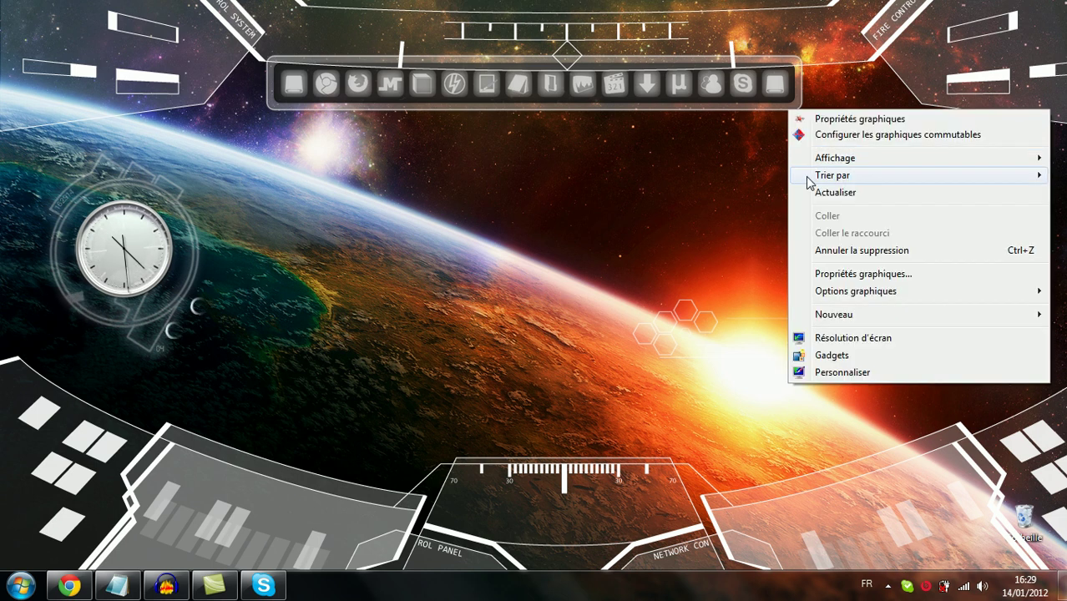
{"action": "left_click", "coordinate": [658, 183]}
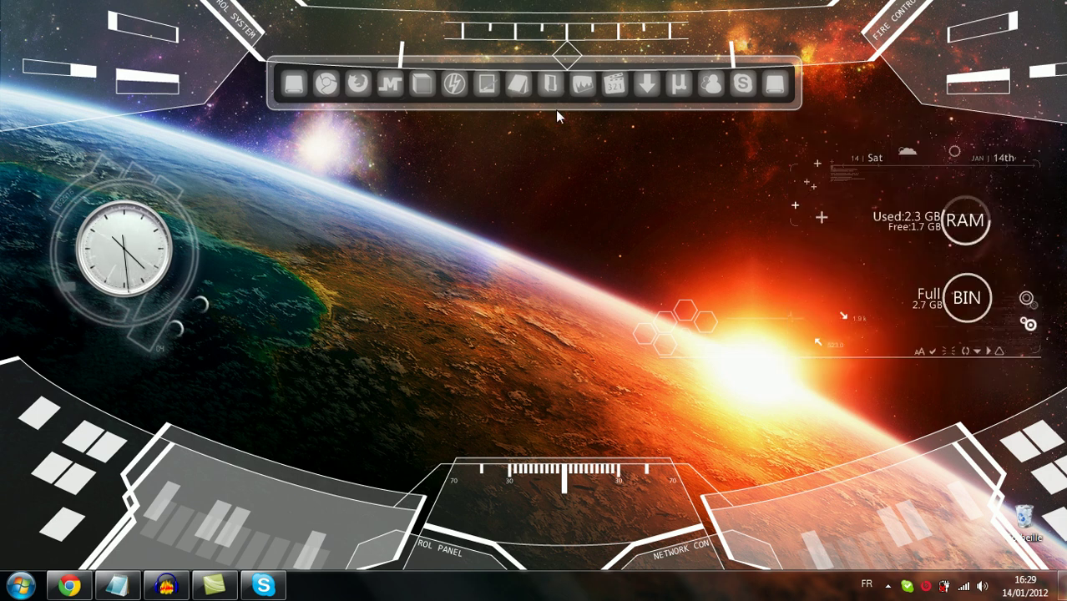
{"action": "right_click", "coordinate": [273, 87]}
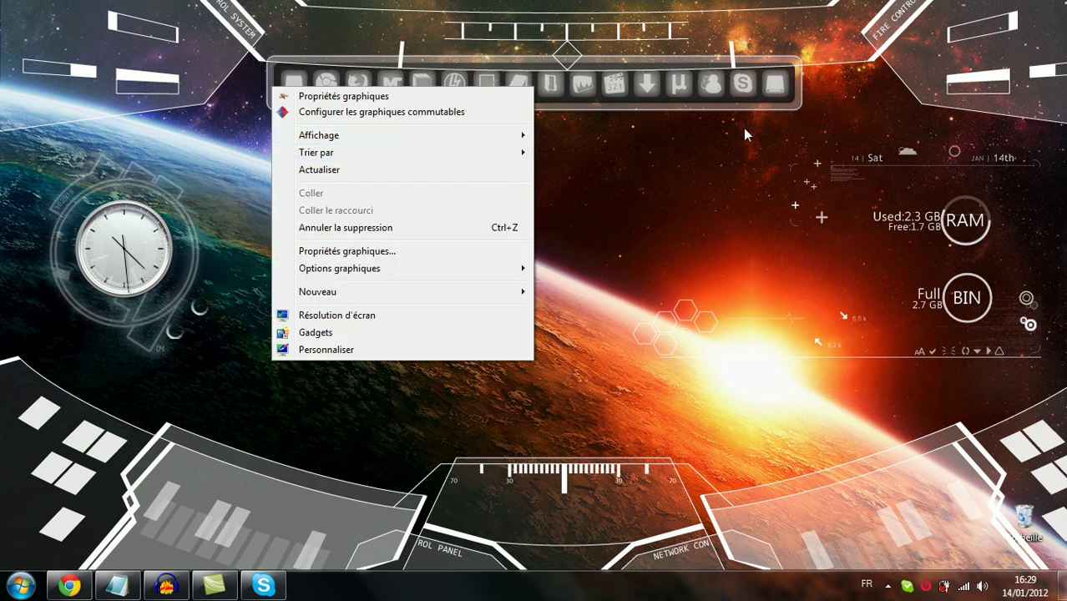
{"action": "left_click", "coordinate": [695, 146]}
{"action": "right_click", "coordinate": [731, 85]}
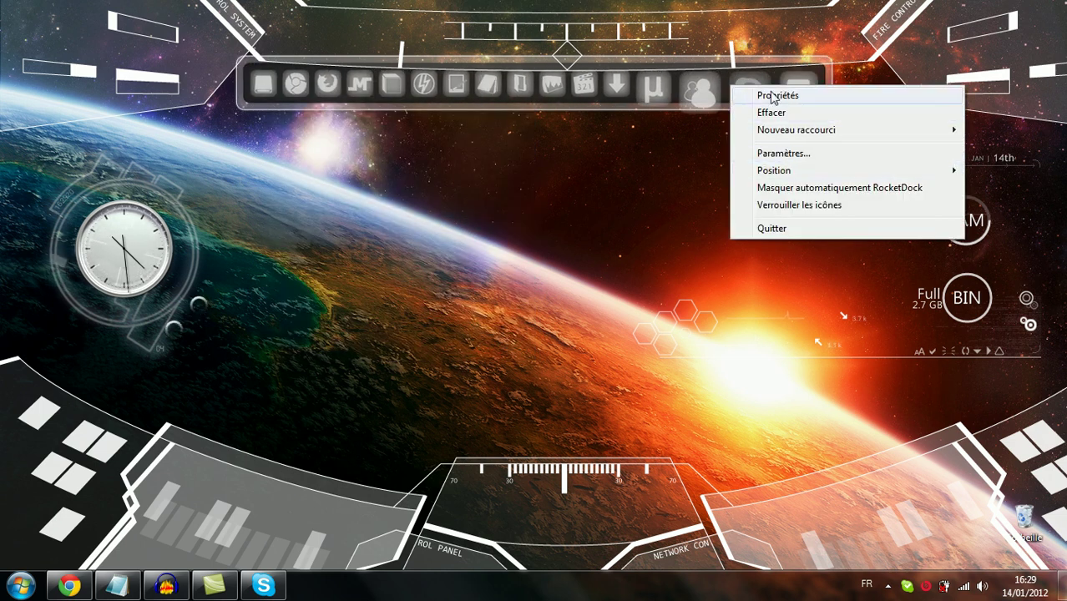
{"action": "left_click", "coordinate": [278, 94]}
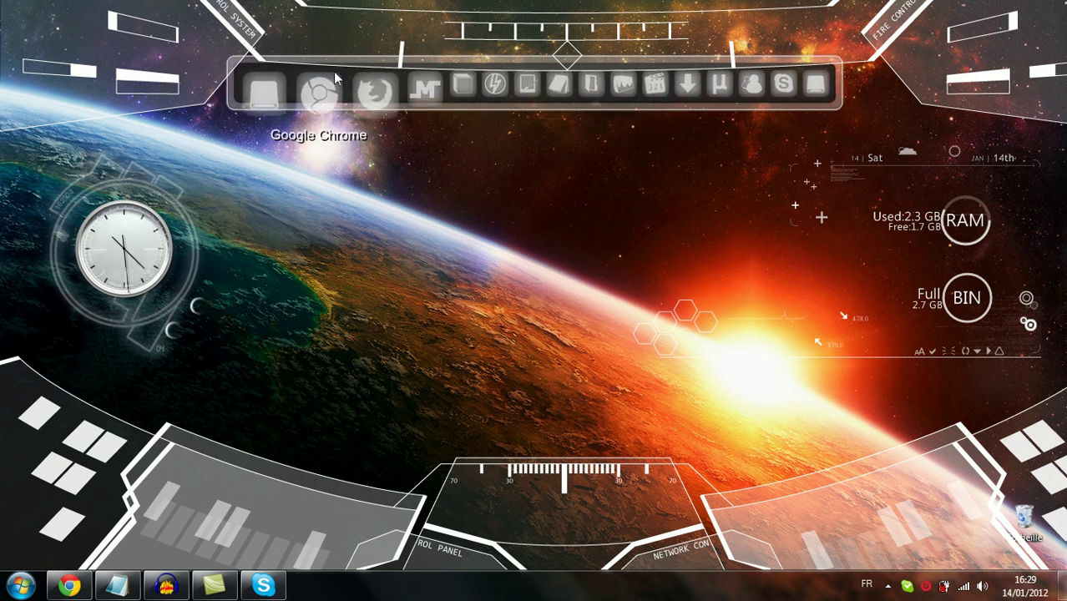
{"action": "right_click", "coordinate": [334, 72]}
{"action": "left_click", "coordinate": [282, 84]}
{"action": "right_click", "coordinate": [278, 79]}
{"action": "left_click", "coordinate": [285, 88]}
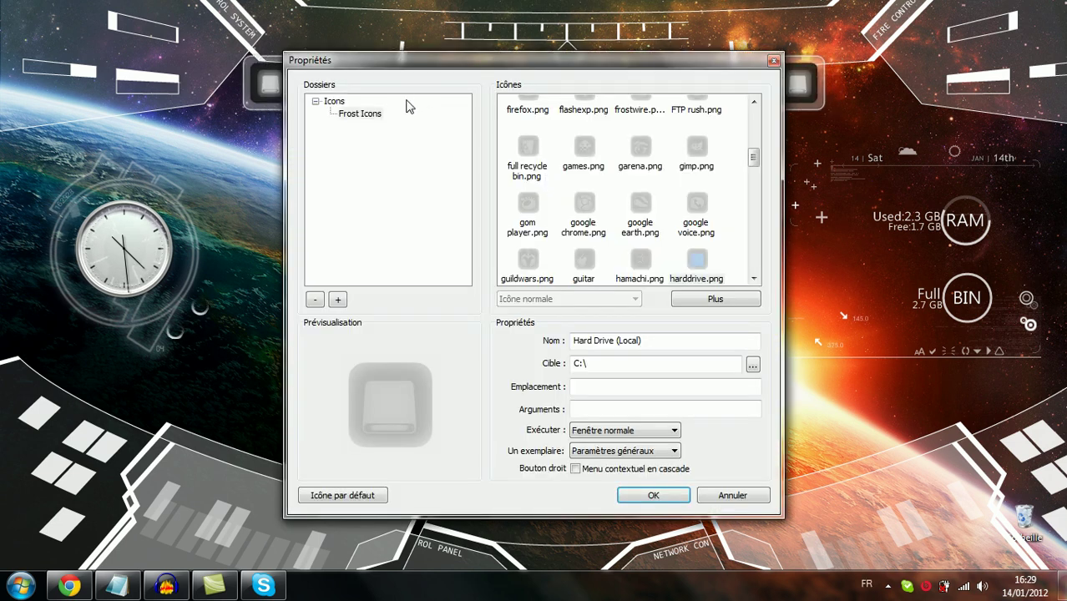
{"action": "left_click", "coordinate": [773, 60]}
In RocketDock's position settings, set the dock's offset to 12% and its vertical adjustment to 98 px.
{"action": "right_click", "coordinate": [732, 93]}
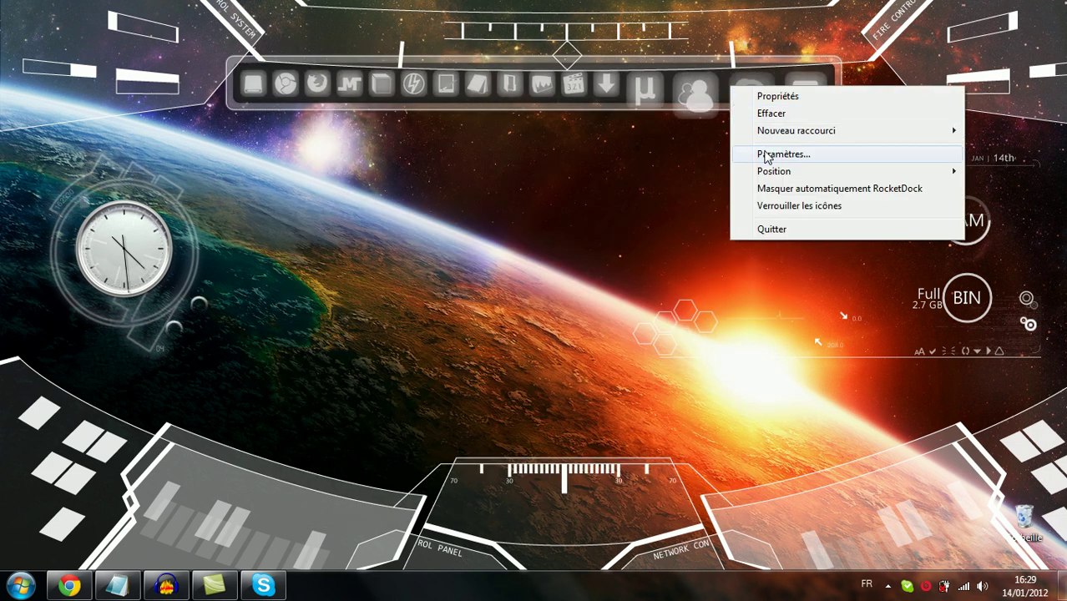
{"action": "left_click", "coordinate": [783, 154]}
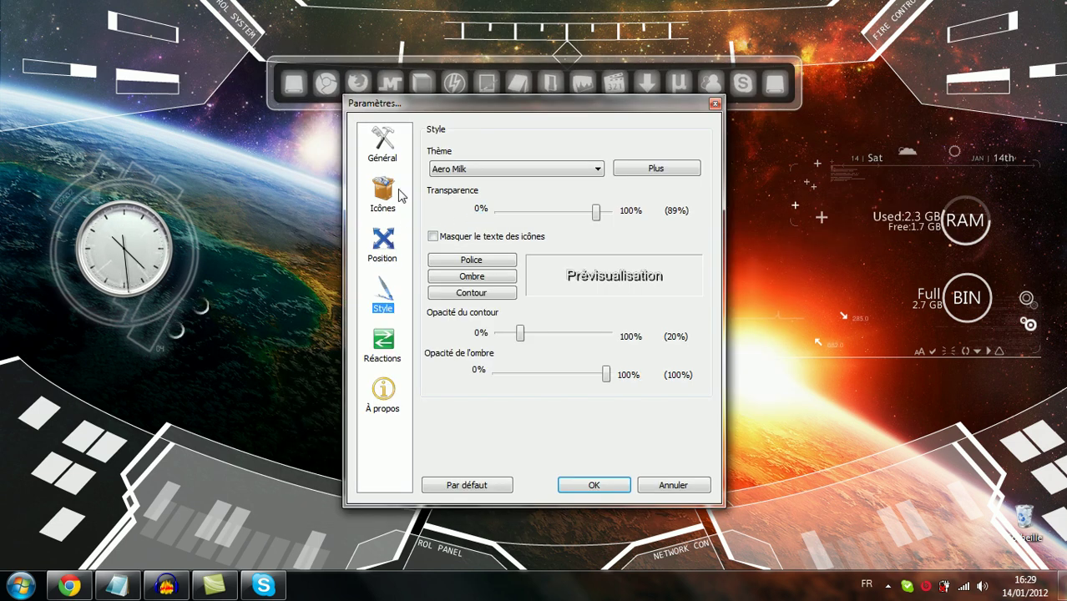
{"action": "left_click", "coordinate": [384, 242]}
{"action": "mouse_move", "coordinate": [553, 292]}
{"action": "left_mouse_down"}
{"action": "mouse_move", "coordinate": [498, 293]}
{"action": "mouse_move", "coordinate": [606, 294]}
{"action": "mouse_move", "coordinate": [543, 294]}
{"action": "mouse_move", "coordinate": [554, 294]}
{"action": "left_mouse_up"}
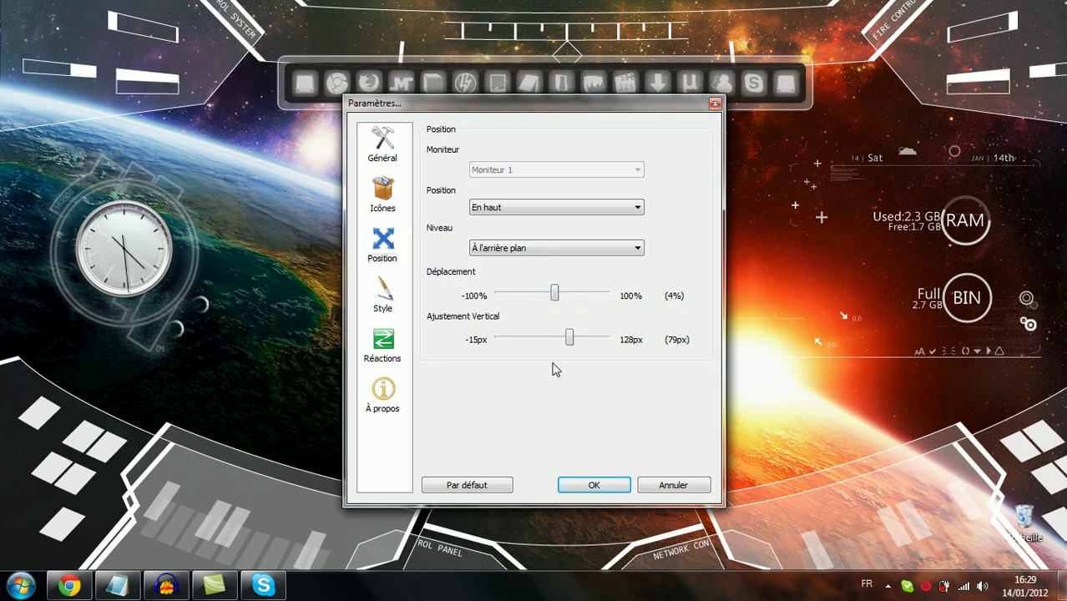
{"action": "mouse_move", "coordinate": [569, 337]}
{"action": "left_mouse_down"}
{"action": "mouse_move", "coordinate": [561, 345]}
{"action": "mouse_move", "coordinate": [589, 341]}
{"action": "left_mouse_up"}
{"action": "left_click_drag", "start_coordinate": [552, 297], "coordinate": [556, 297]}
{"action": "left_click_drag", "start_coordinate": [587, 338], "coordinate": [582, 338]}
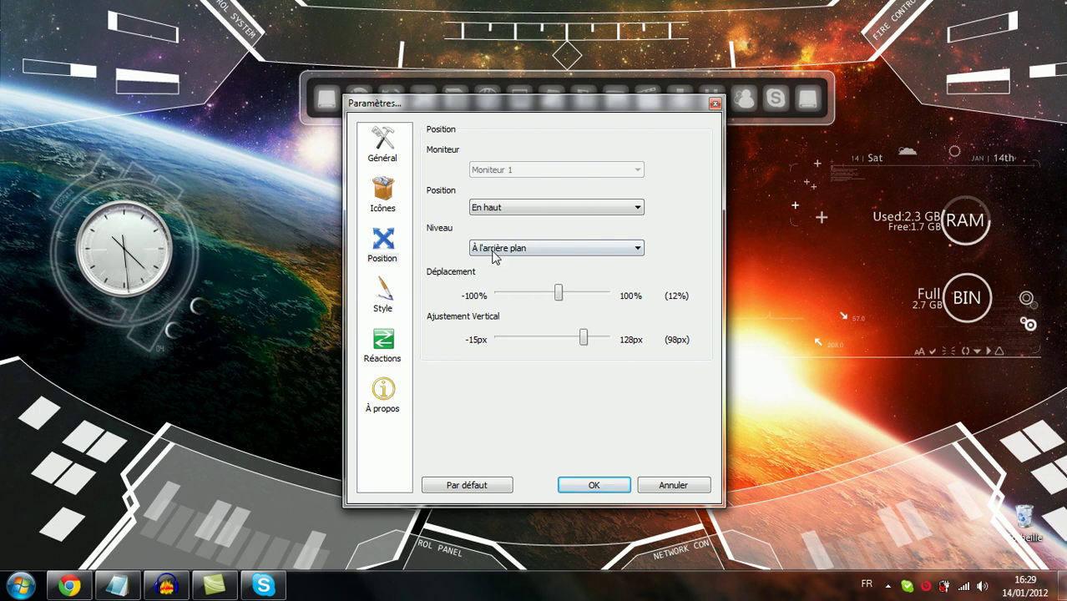
Look through the dock's level and screen position options and its style, reaction and general settings, closing them without saving.
{"action": "left_click", "coordinate": [497, 250]}
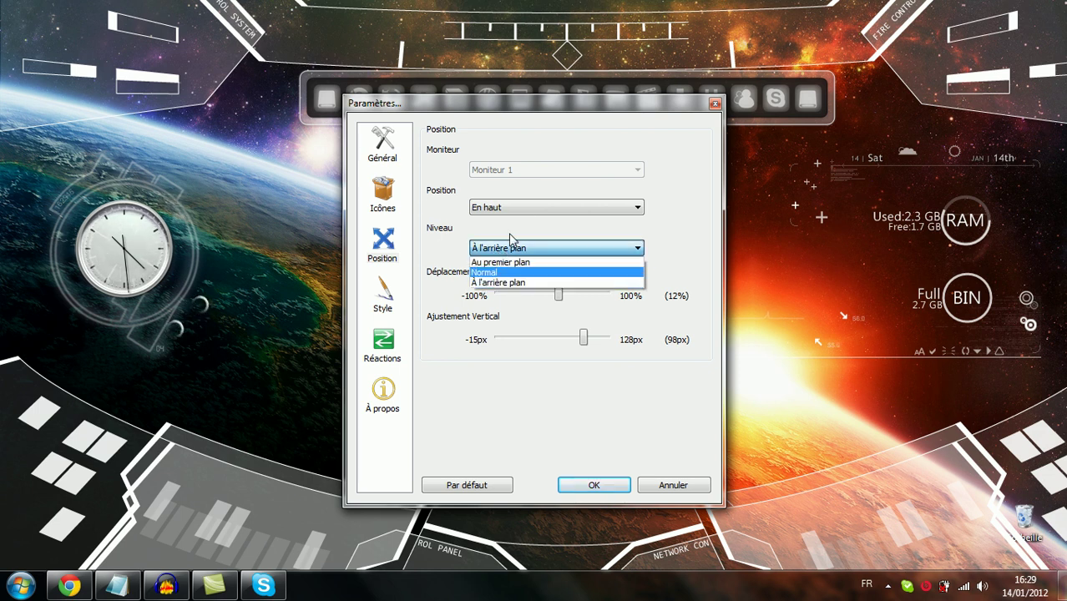
{"action": "left_click", "coordinate": [468, 241]}
{"action": "left_click", "coordinate": [505, 208]}
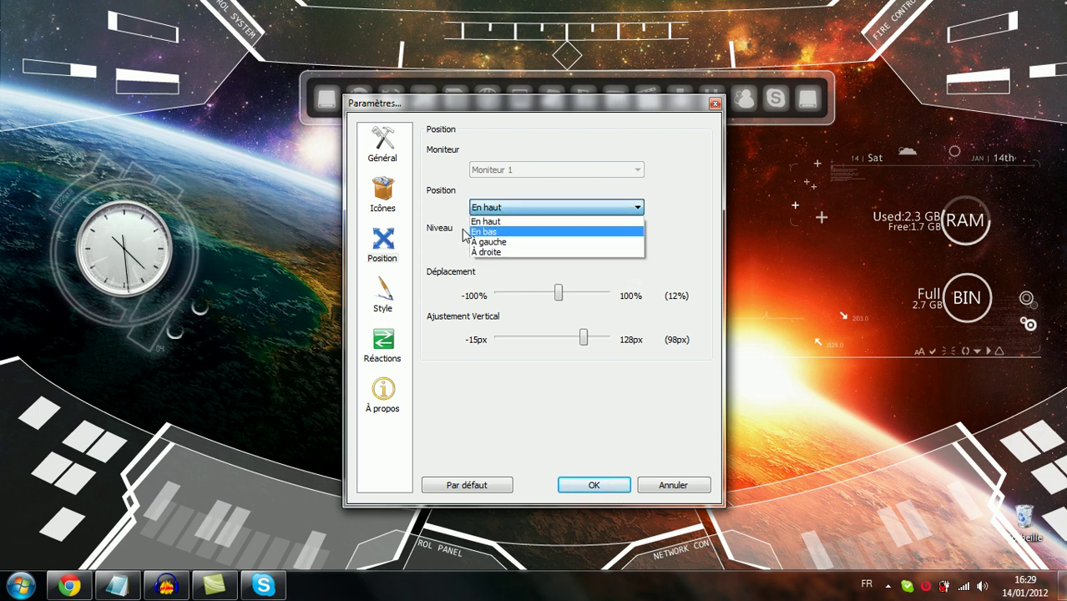
{"action": "left_click", "coordinate": [429, 242]}
{"action": "left_click", "coordinate": [377, 260]}
{"action": "left_click", "coordinate": [380, 300]}
{"action": "left_click", "coordinate": [386, 345]}
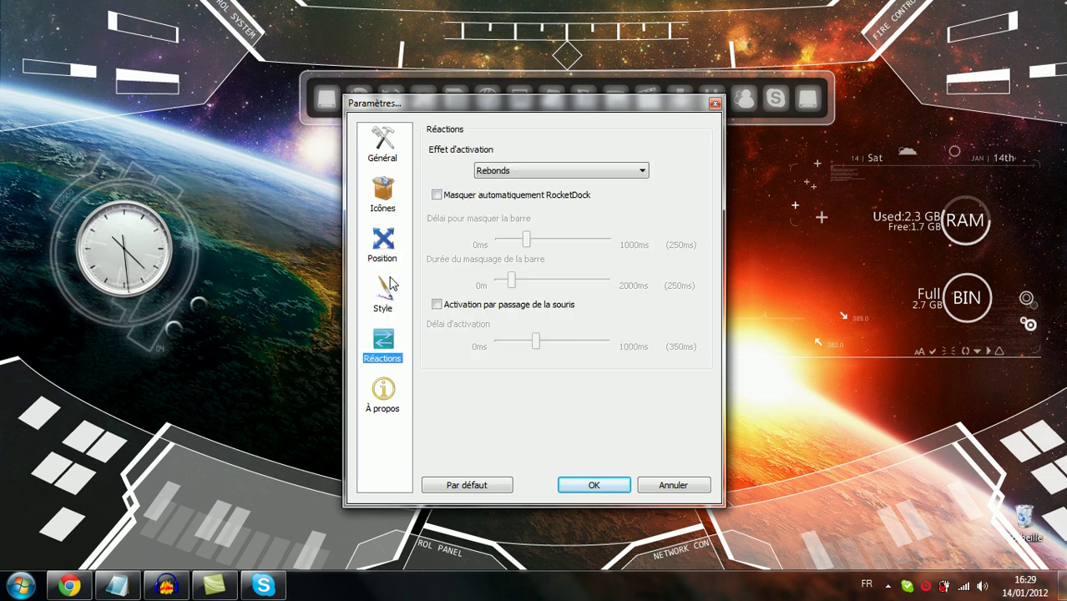
{"action": "left_click", "coordinate": [377, 149]}
{"action": "left_click", "coordinate": [714, 104]}
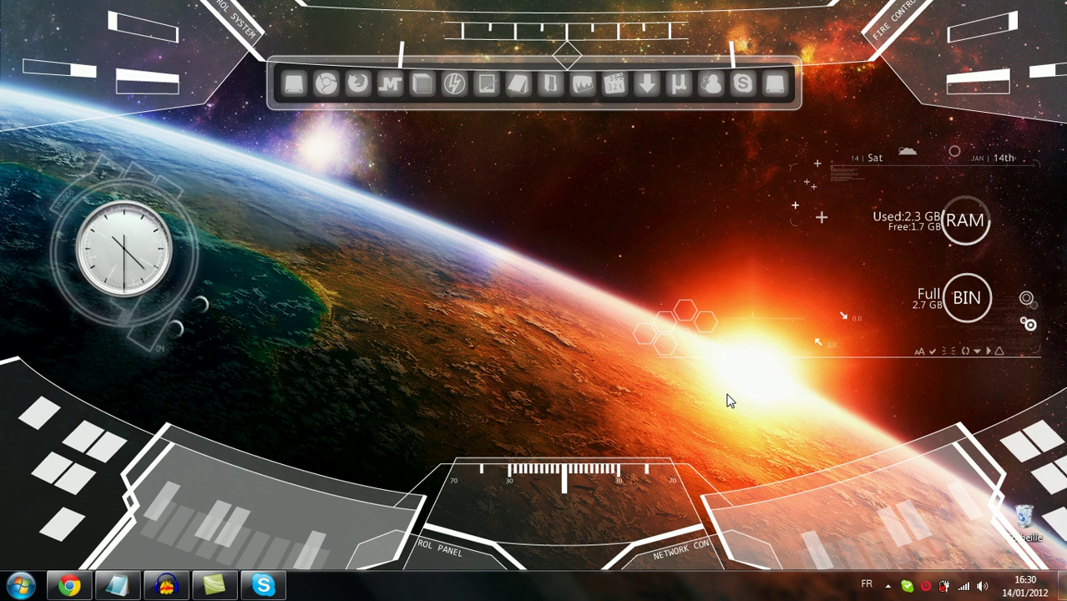
Show the hidden notification area icons.
{"action": "left_click", "coordinate": [887, 586]}
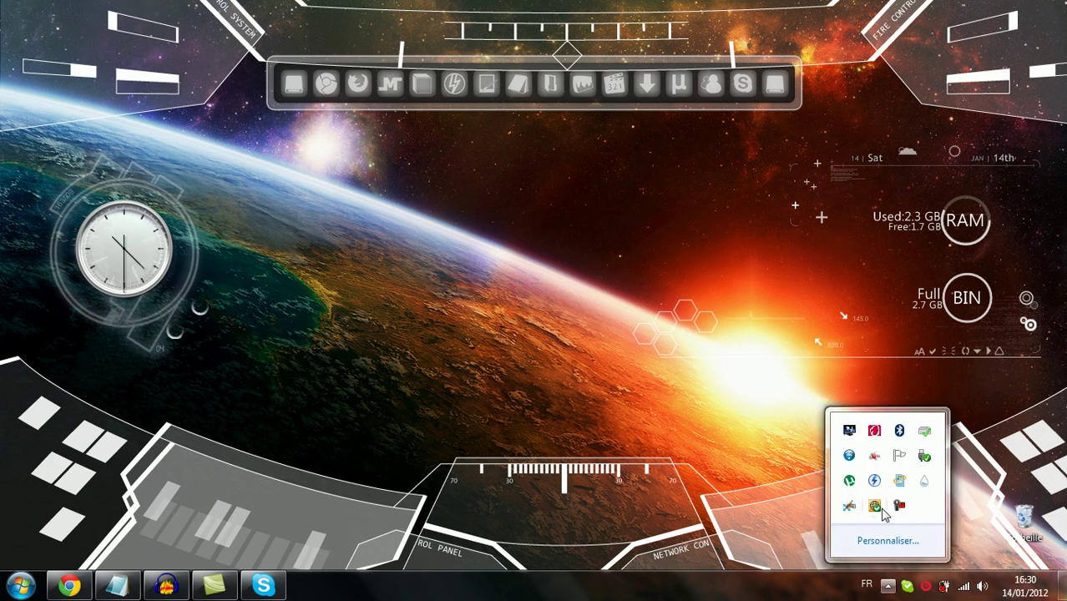